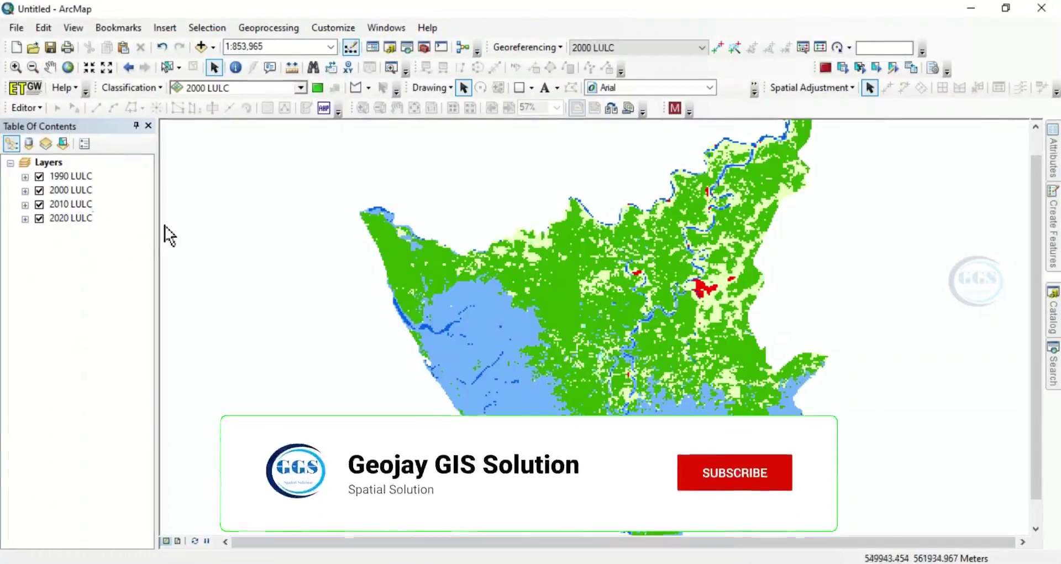
Compare the 1990, 2000, 2010 and 2020 LULC layers by hiding them one after another, restore them, and preview the page layout
{"action": "scroll", "coordinate": [360, 309], "scroll_direction": "up", "scroll_amount": 1}
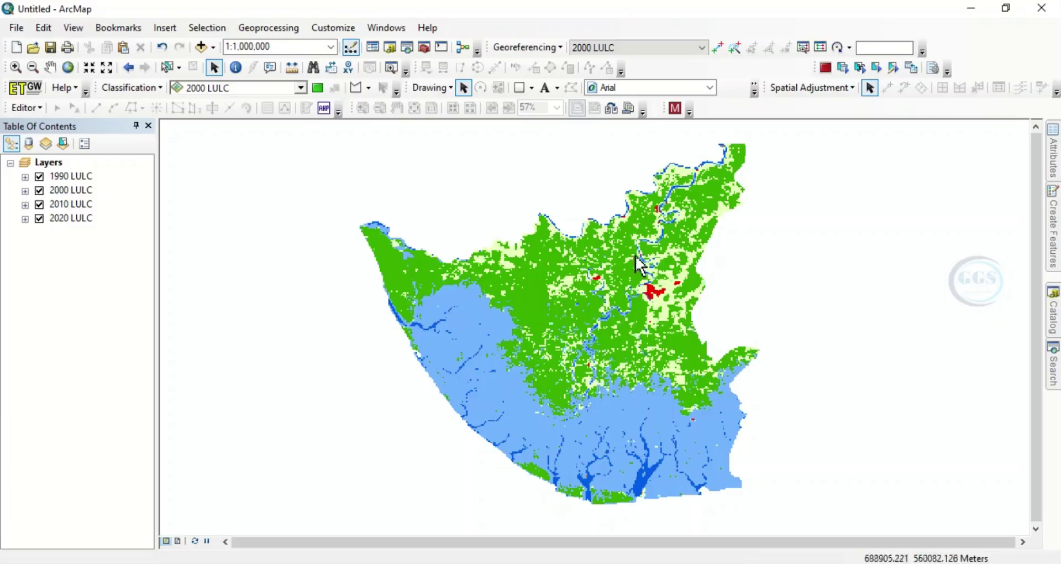
{"action": "left_click", "coordinate": [39, 176]}
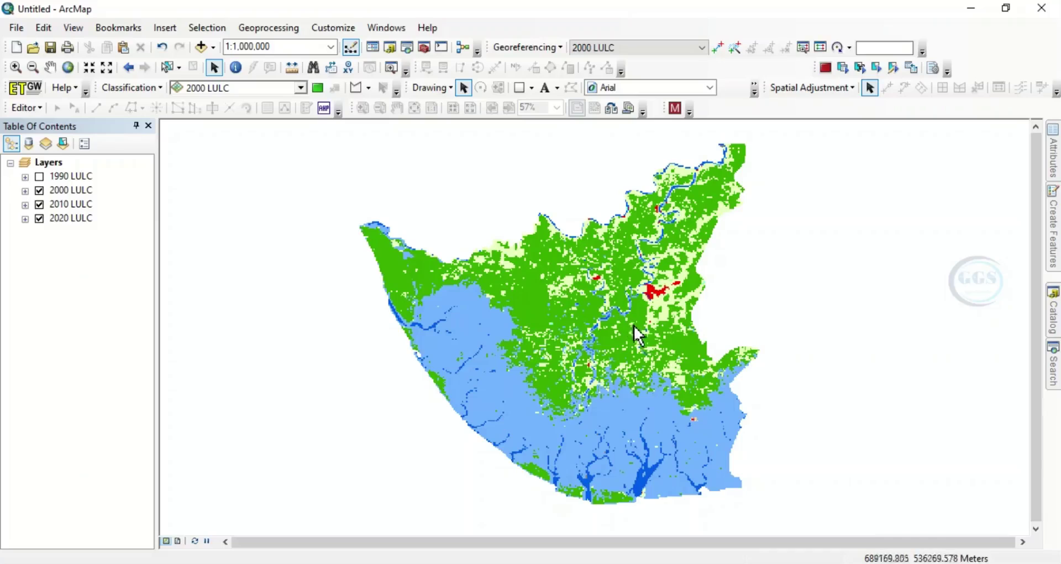
{"action": "left_click", "coordinate": [39, 190]}
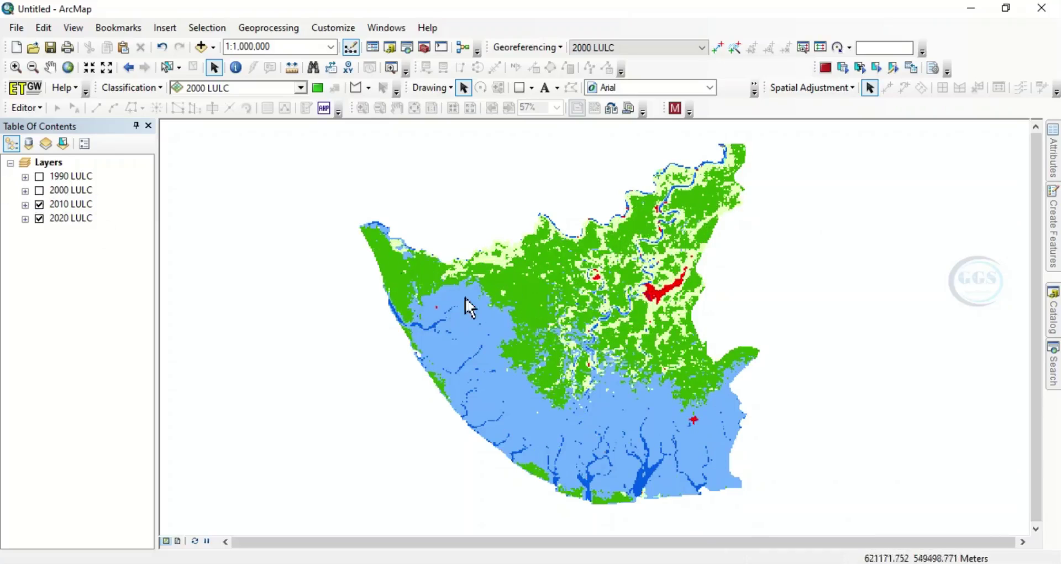
{"action": "left_click", "coordinate": [40, 207]}
{"action": "left_click", "coordinate": [39, 205]}
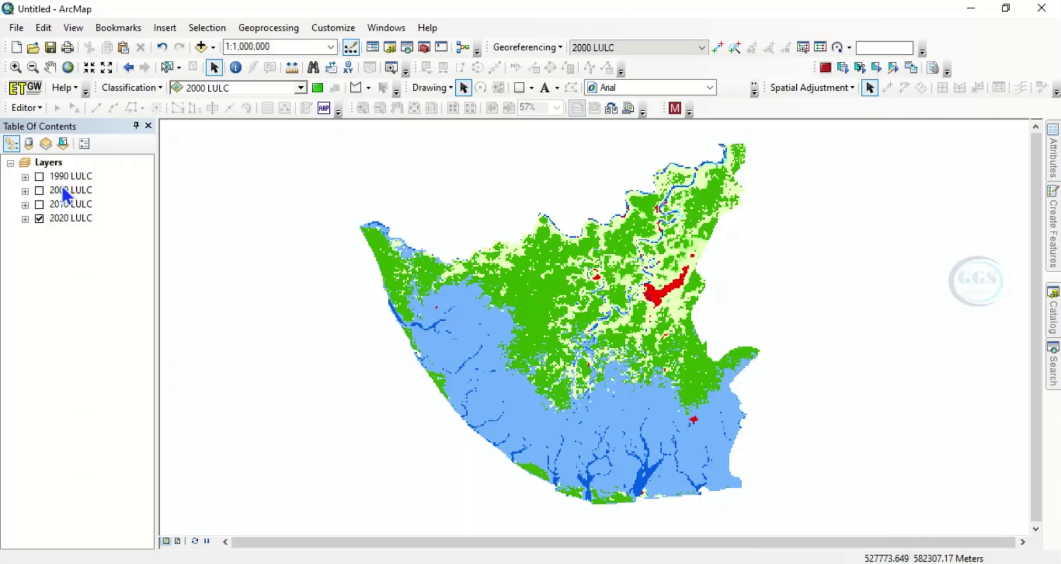
{"action": "left_click", "coordinate": [40, 204]}
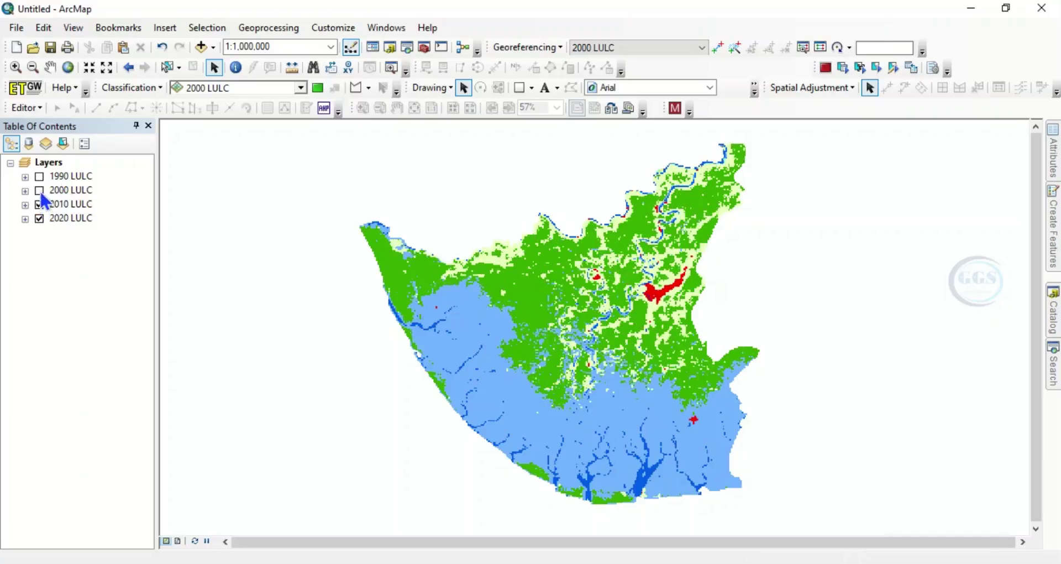
{"action": "left_click", "coordinate": [39, 177]}
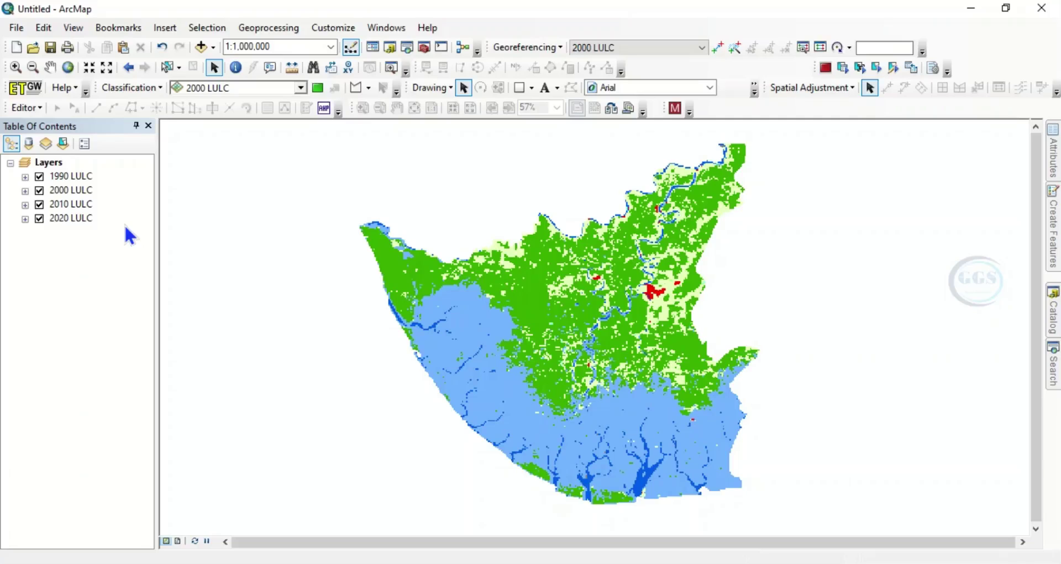
{"action": "left_click", "coordinate": [178, 542]}
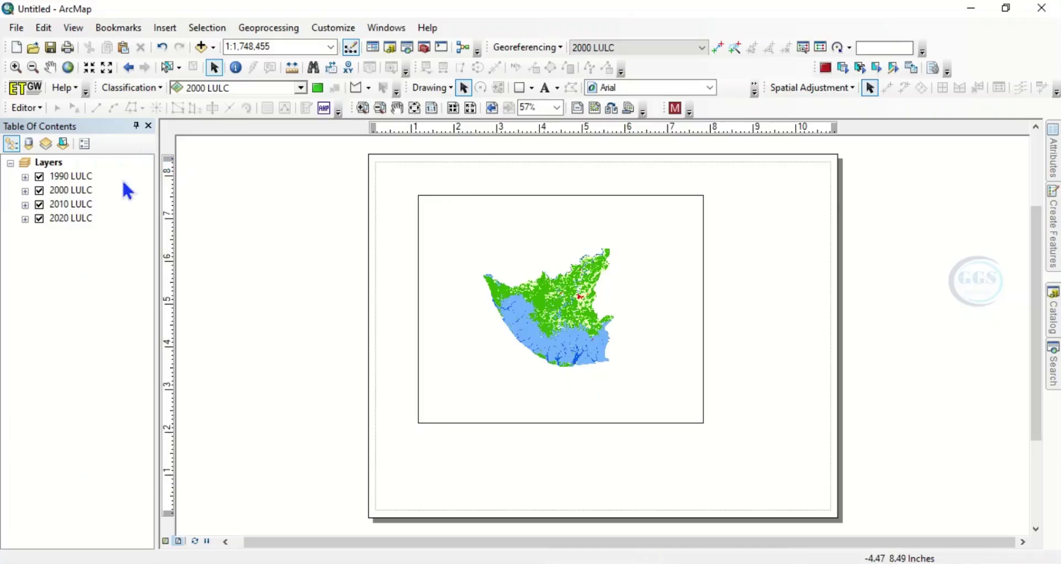
{"action": "left_click", "coordinate": [165, 540]}
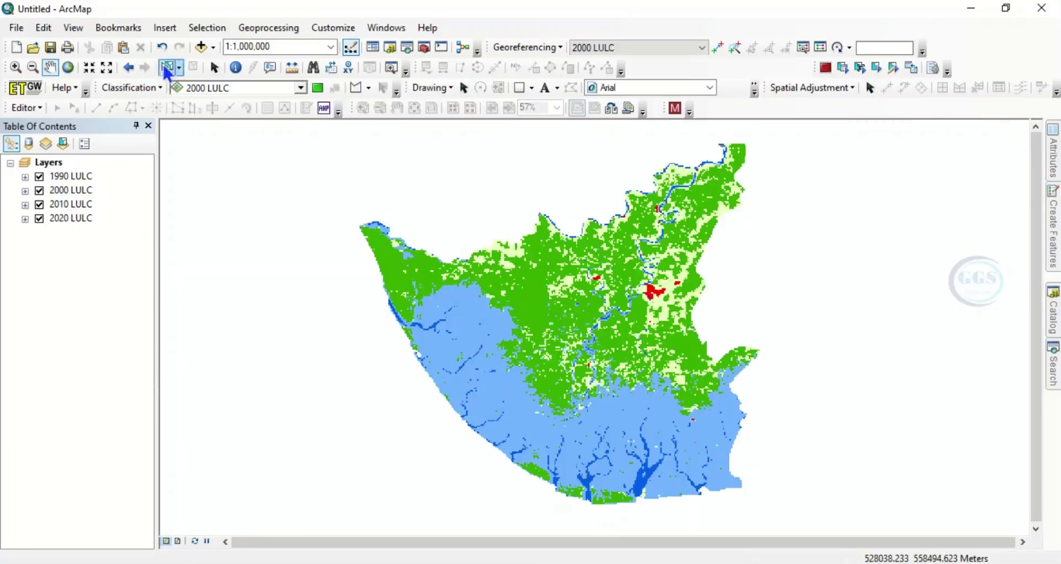
Insert three additional data frames into the map document
{"action": "left_click", "coordinate": [165, 29]}
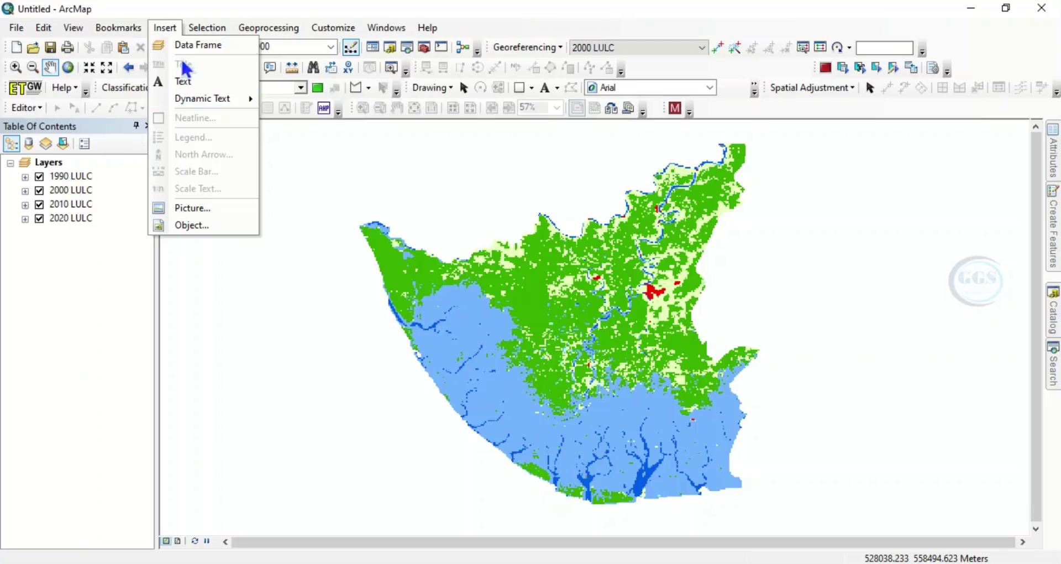
{"action": "left_click", "coordinate": [170, 27]}
{"action": "left_click", "coordinate": [171, 28]}
{"action": "left_click", "coordinate": [193, 46]}
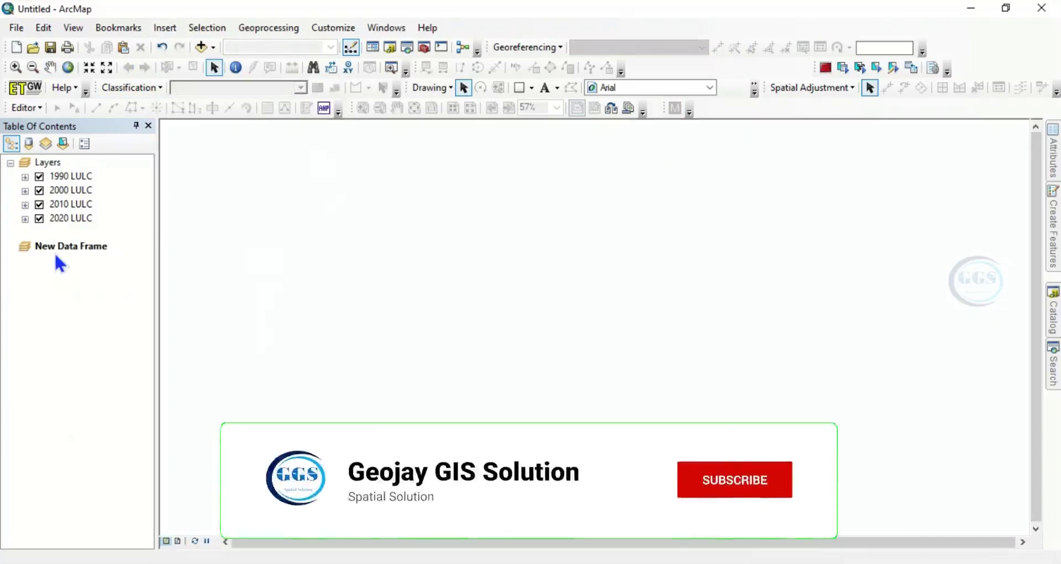
{"action": "left_click", "coordinate": [168, 28]}
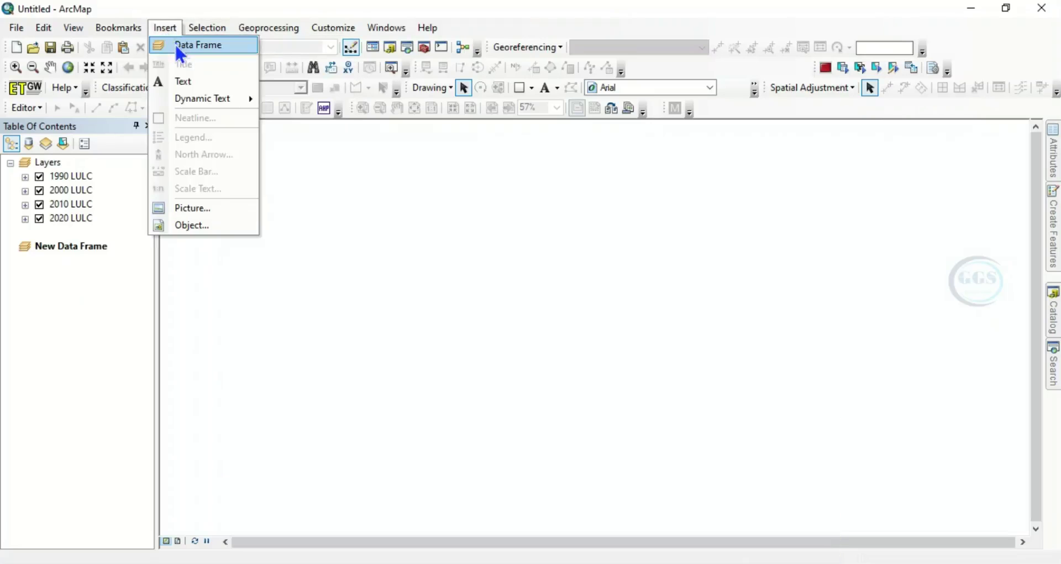
{"action": "left_click", "coordinate": [176, 45]}
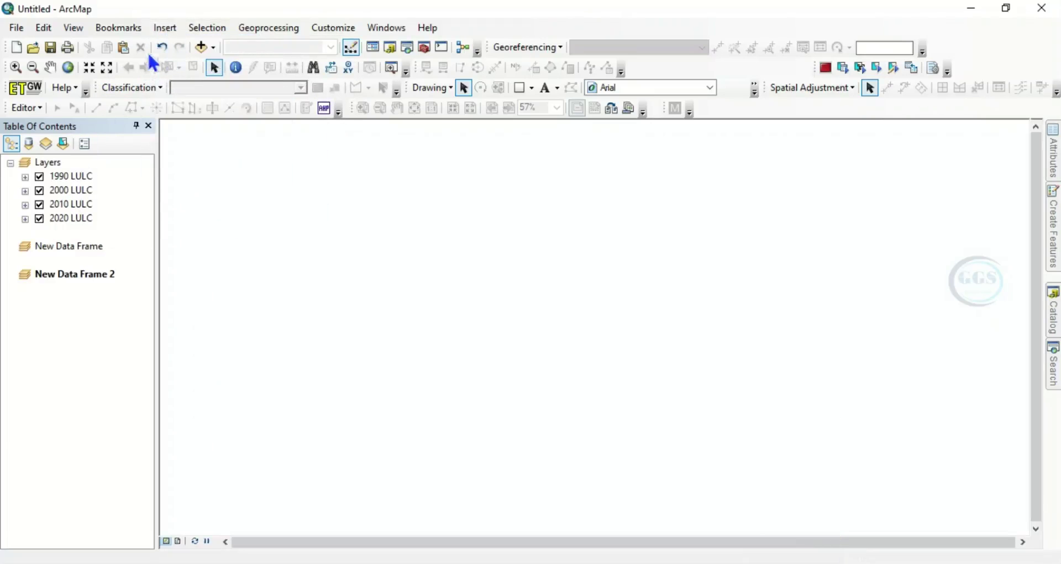
{"action": "left_click", "coordinate": [160, 33]}
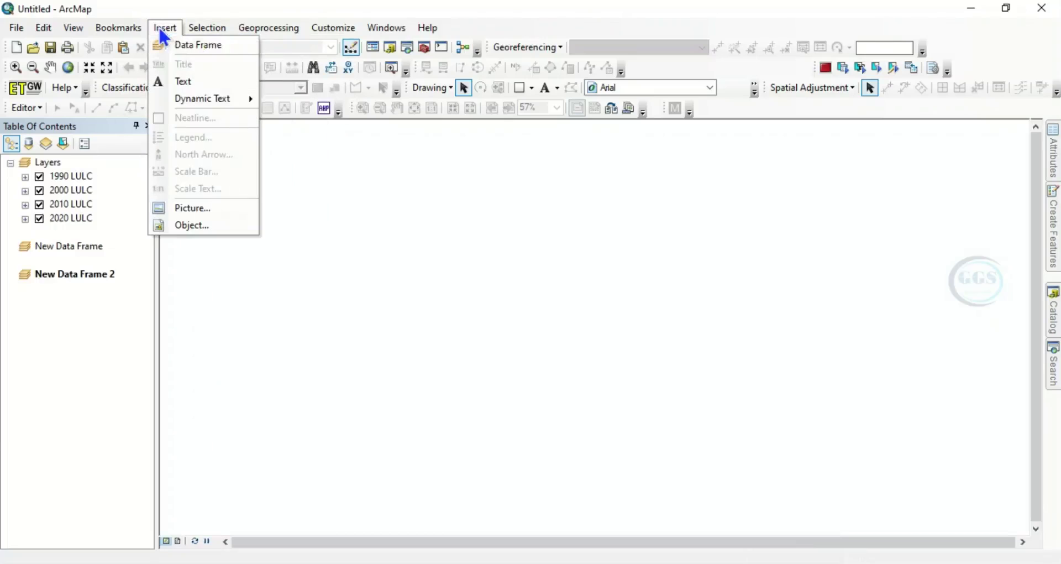
{"action": "left_click", "coordinate": [186, 44]}
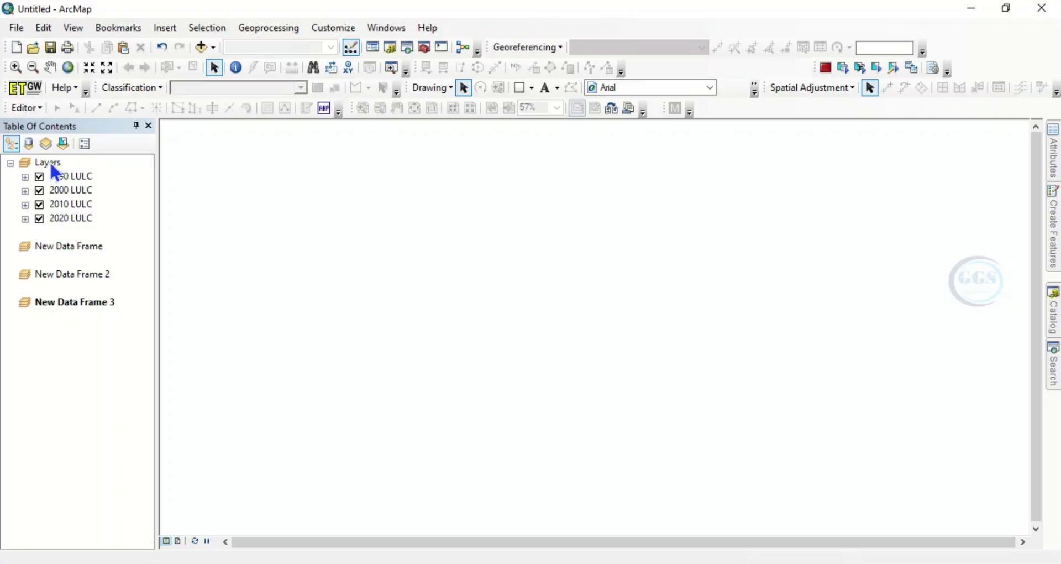
Copy the 2000 LULC layer into New Data Frame, 2010 LULC into New Data Frame 2, and 2020 LULC into New Data Frame 3
{"action": "left_click", "coordinate": [61, 193]}
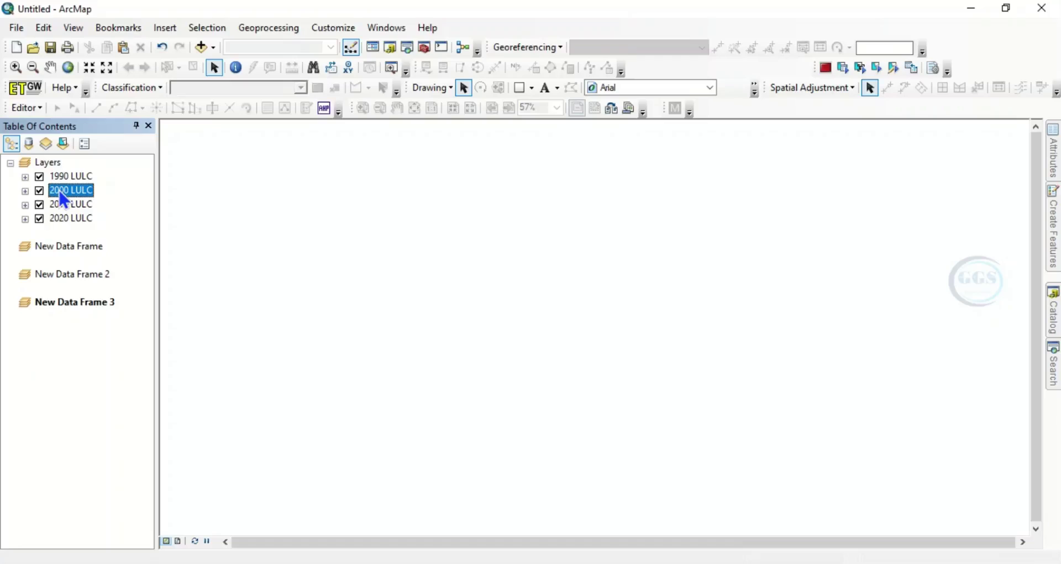
{"action": "left_click_drag", "start_coordinate": [64, 199], "coordinate": [63, 257]}
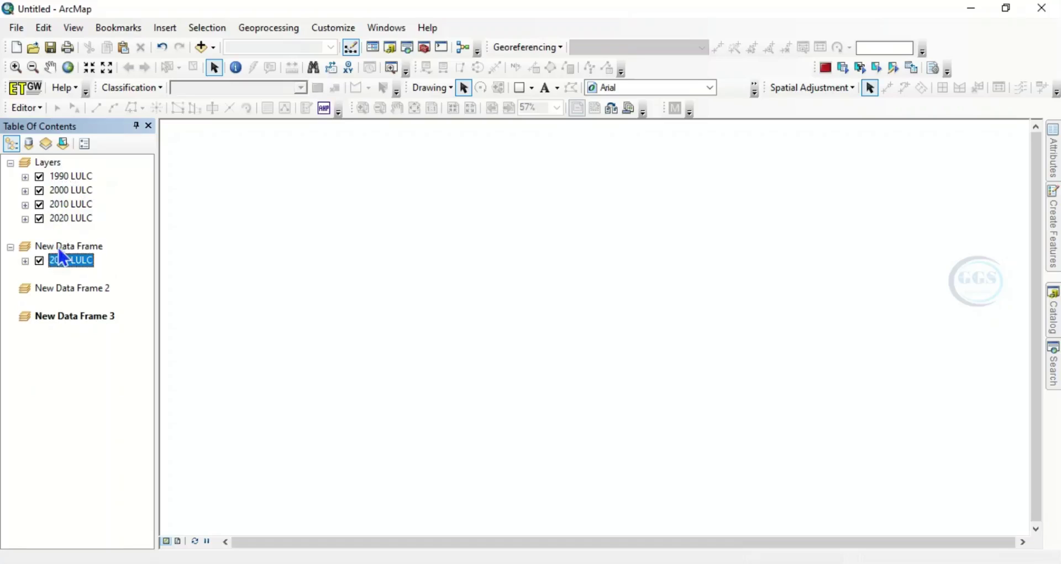
{"action": "left_click", "coordinate": [67, 203]}
{"action": "left_click_drag", "start_coordinate": [70, 206], "coordinate": [65, 290]}
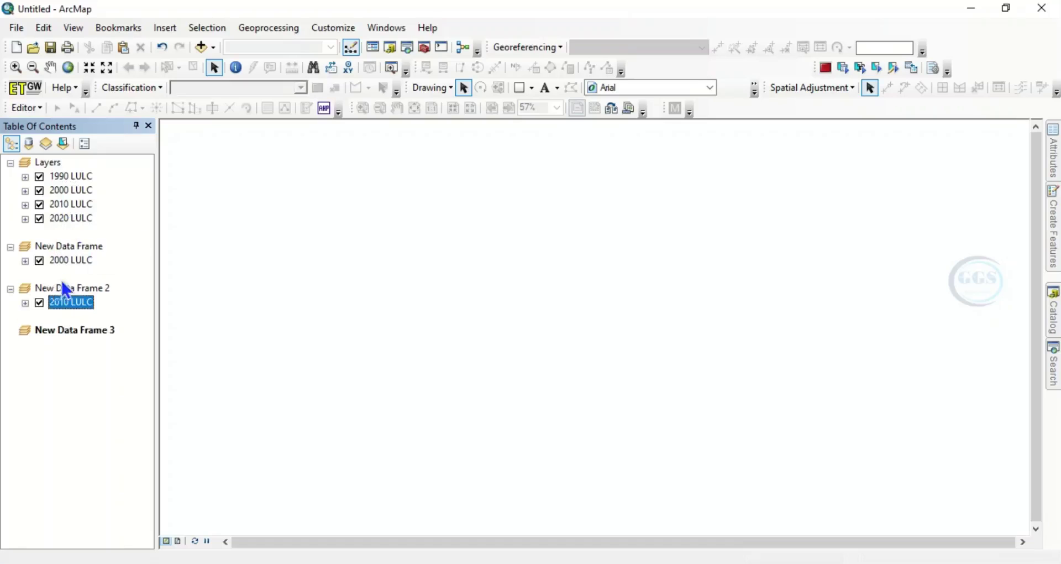
{"action": "left_click", "coordinate": [72, 221]}
{"action": "left_click_drag", "start_coordinate": [73, 225], "coordinate": [57, 339]}
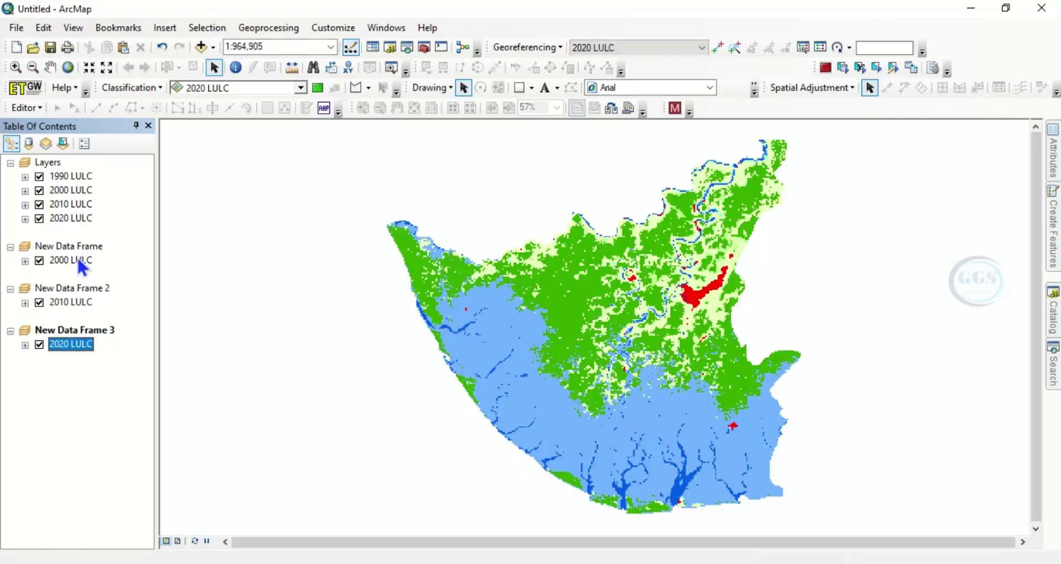
Hide the 2000, 2010 and 2020 LULC layers in the original Layers data frame, leaving only 1990 LULC displayed
{"action": "left_click", "coordinate": [39, 218]}
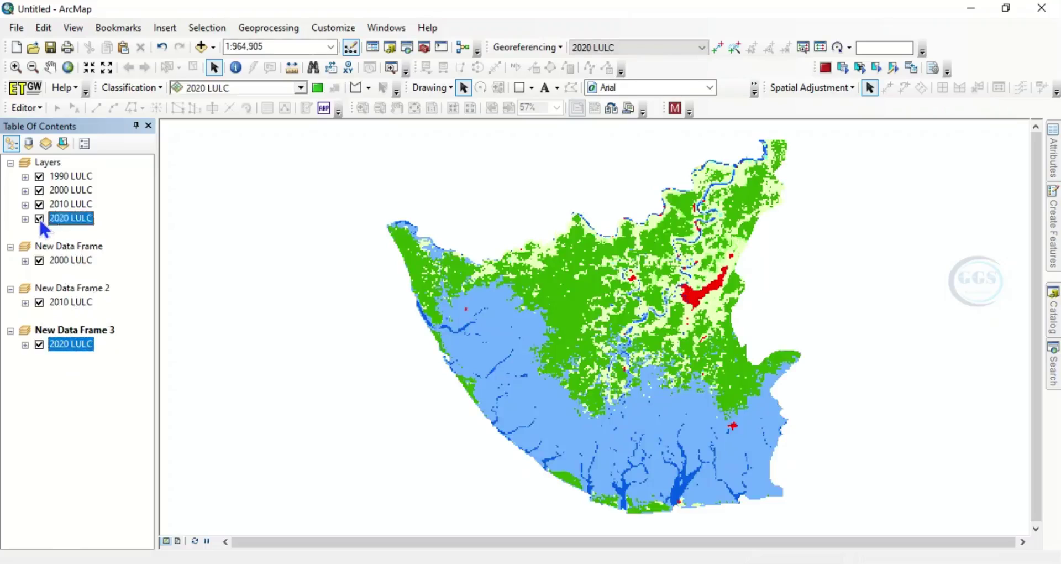
{"action": "left_click", "coordinate": [39, 204]}
{"action": "left_click", "coordinate": [39, 190]}
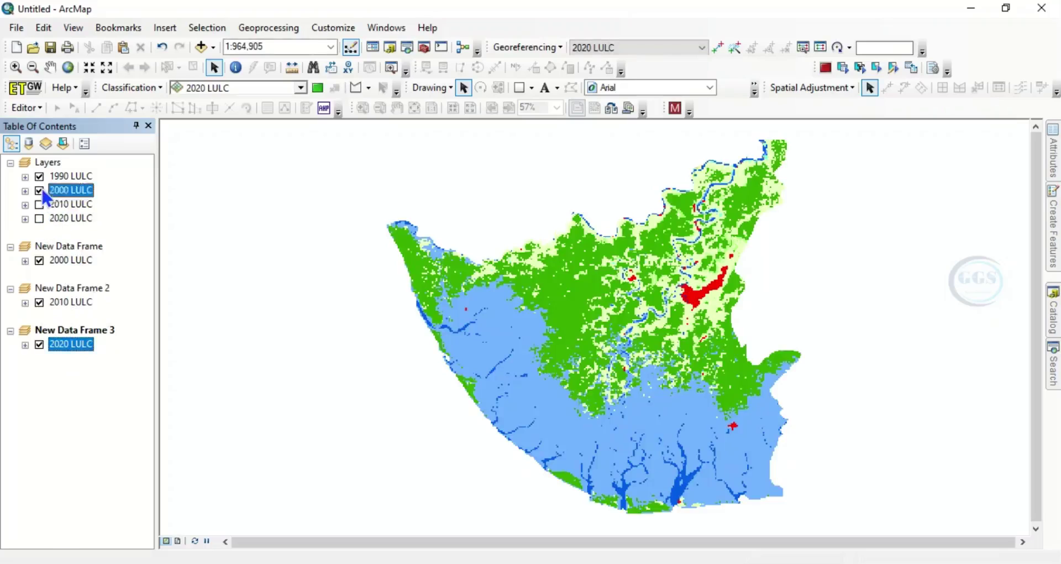
In layout view, separate the overlapping data frames: 2020 to the page's right edge, 2010 to its lower left, and 2000 to its upper left
{"action": "left_click", "coordinate": [178, 542]}
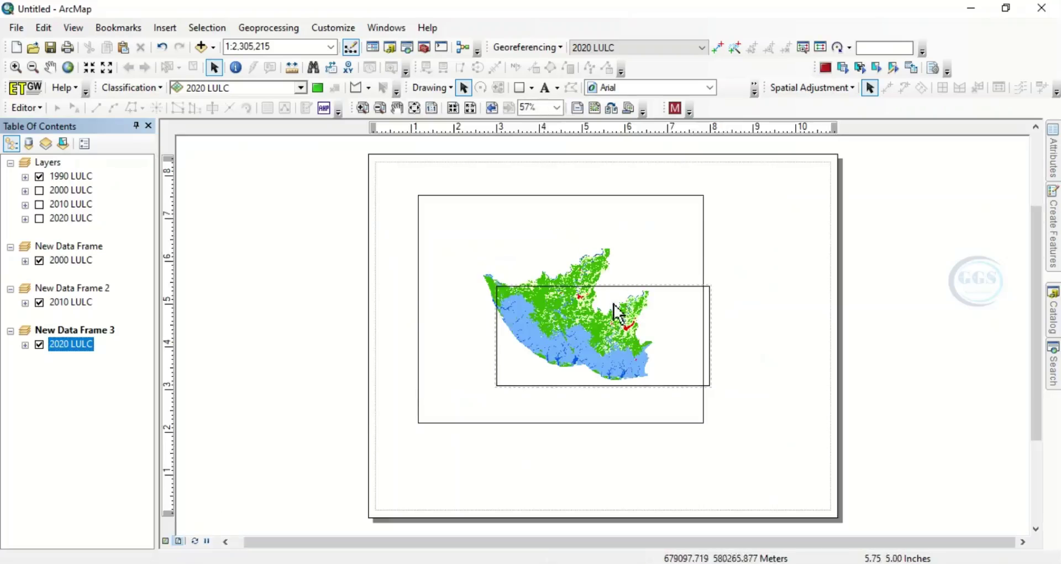
{"action": "left_click", "coordinate": [575, 333]}
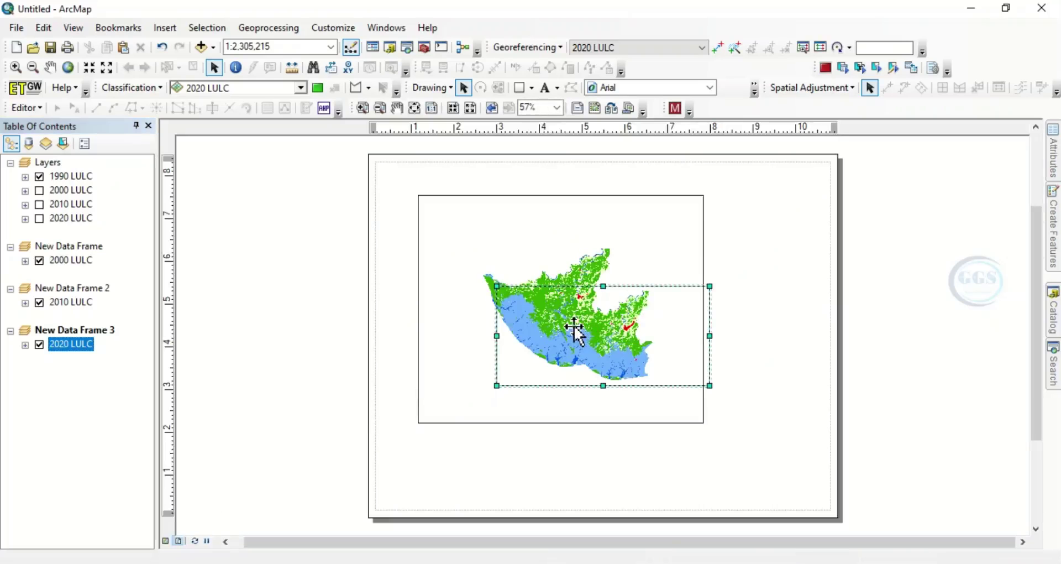
{"action": "left_click_drag", "start_coordinate": [562, 326], "coordinate": [793, 323]}
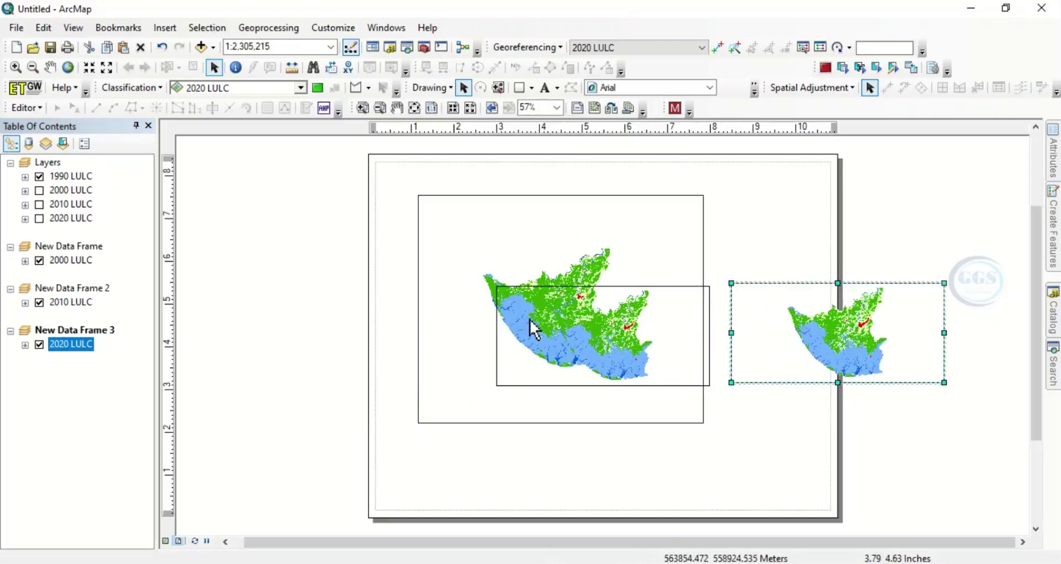
{"action": "left_click", "coordinate": [561, 332]}
{"action": "left_click_drag", "start_coordinate": [562, 332], "coordinate": [293, 383]}
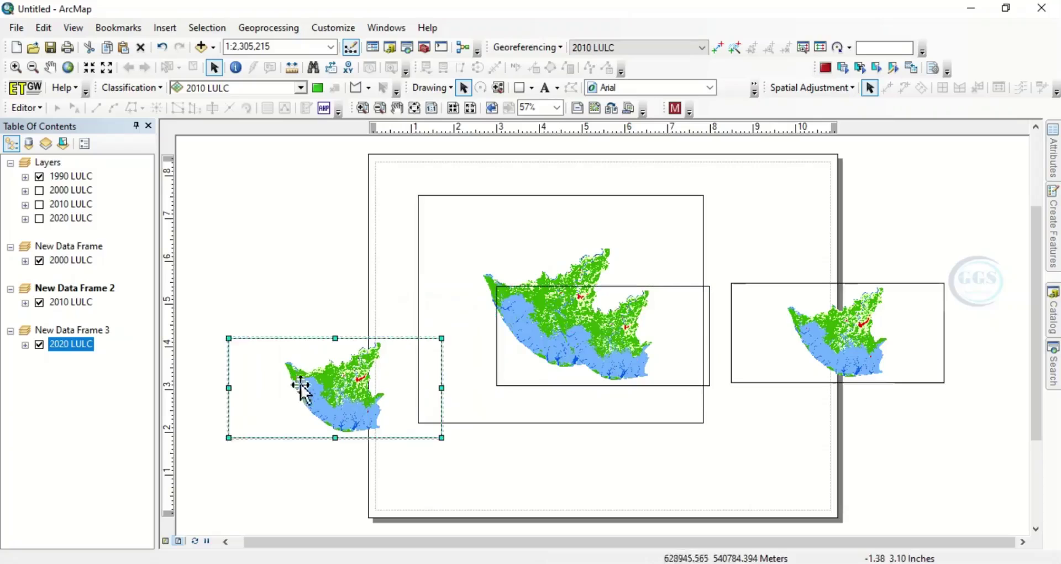
{"action": "left_click_drag", "start_coordinate": [587, 360], "coordinate": [284, 246]}
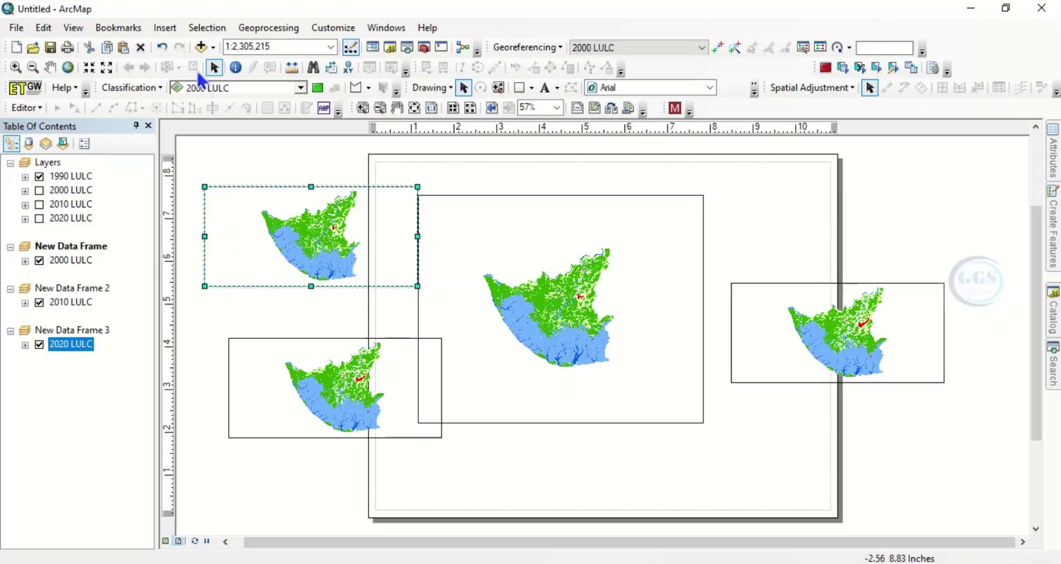
Insert a legend for the 2000 LULC layer, keeping the default title, frame and spacing settings
{"action": "left_click", "coordinate": [171, 29]}
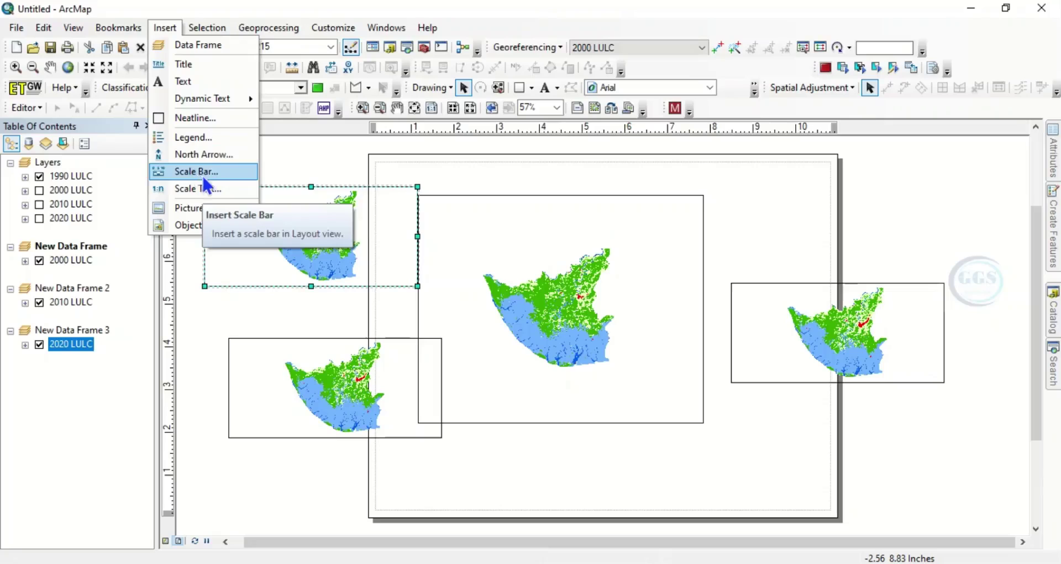
{"action": "left_click", "coordinate": [194, 137]}
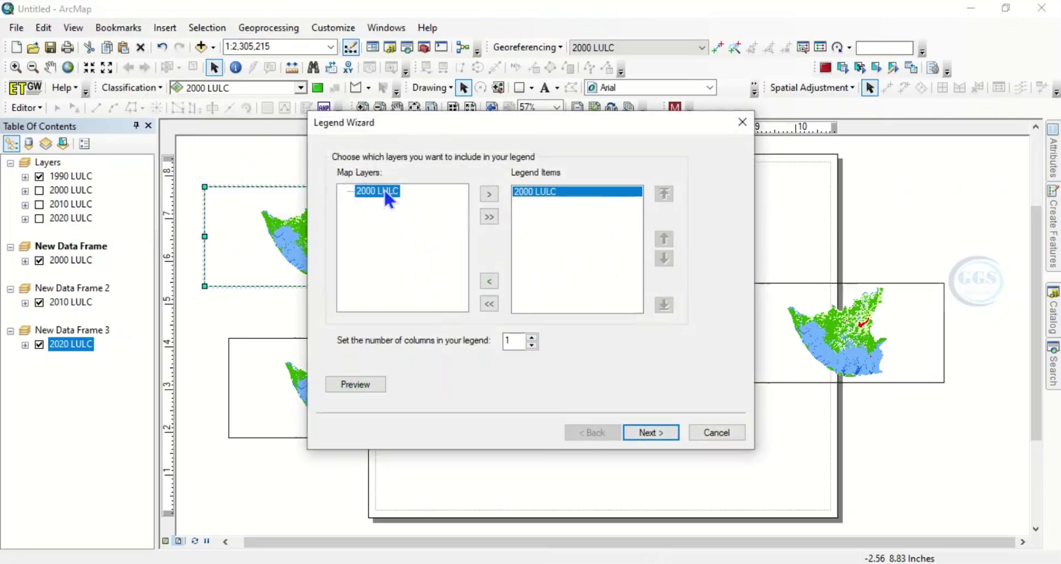
{"action": "left_click", "coordinate": [652, 436]}
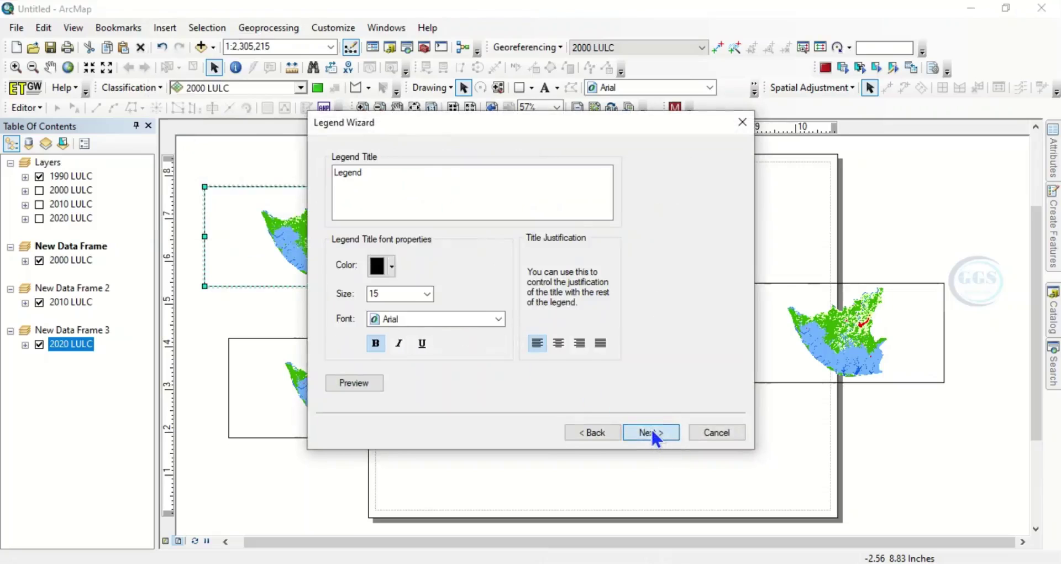
{"action": "left_click", "coordinate": [652, 434]}
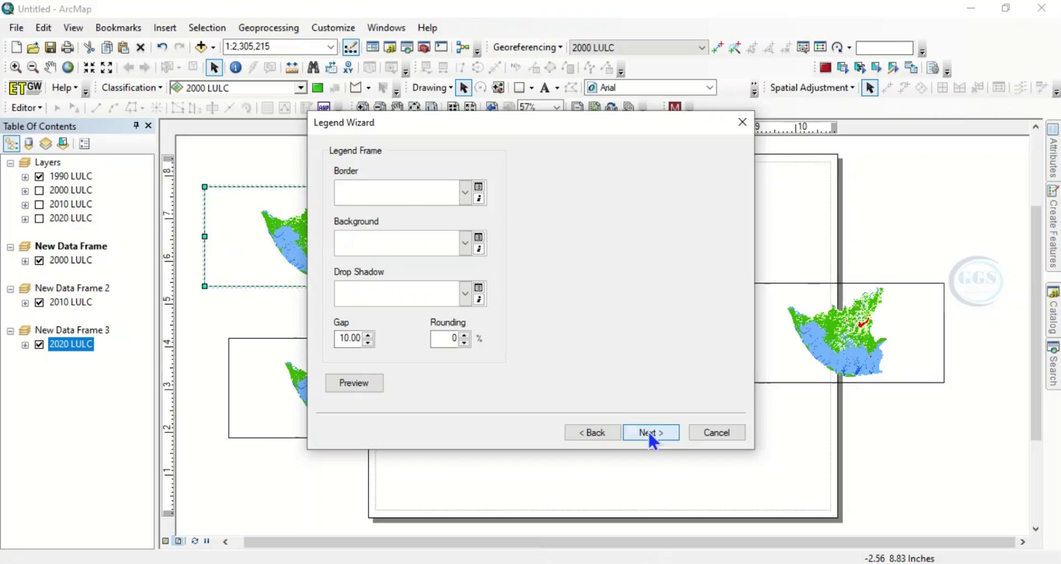
{"action": "left_click", "coordinate": [650, 439]}
{"action": "left_click", "coordinate": [650, 432]}
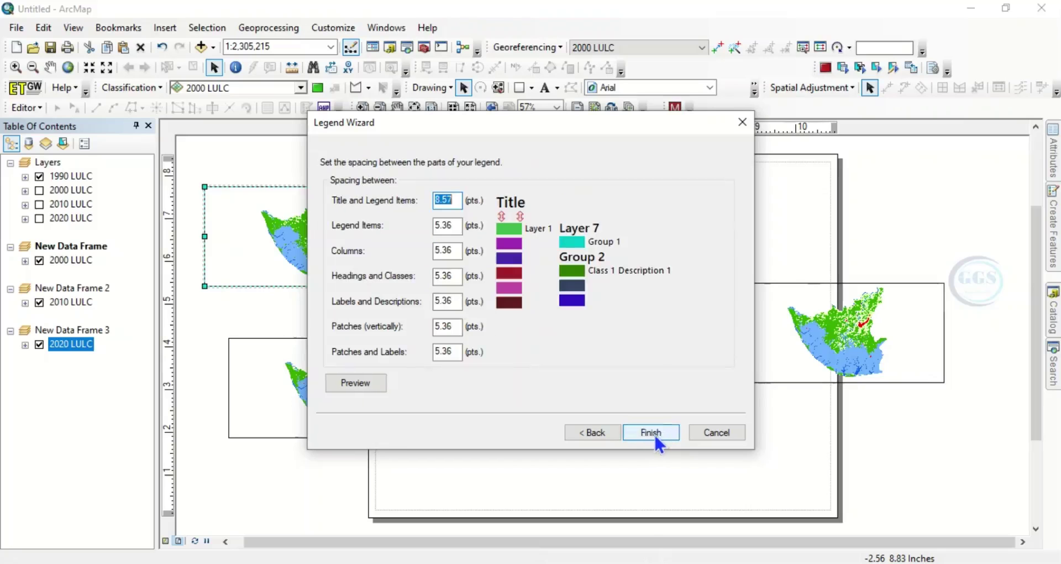
{"action": "left_click", "coordinate": [651, 432]}
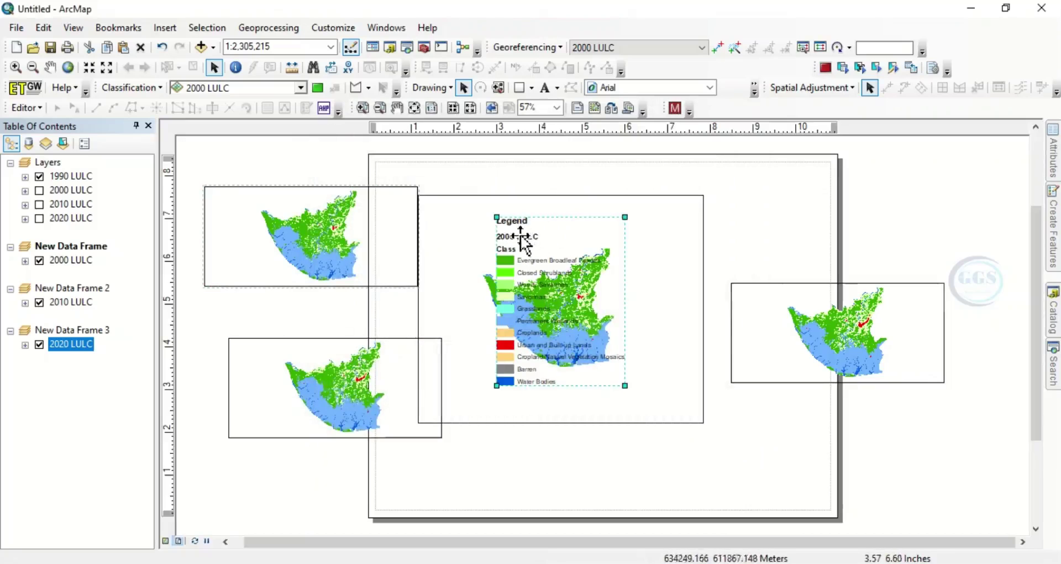
Shrink the 2000 LULC legend and place it inside its data frame, beside the map
{"action": "left_click_drag", "start_coordinate": [528, 244], "coordinate": [244, 209]}
{"action": "left_click", "coordinate": [245, 209]}
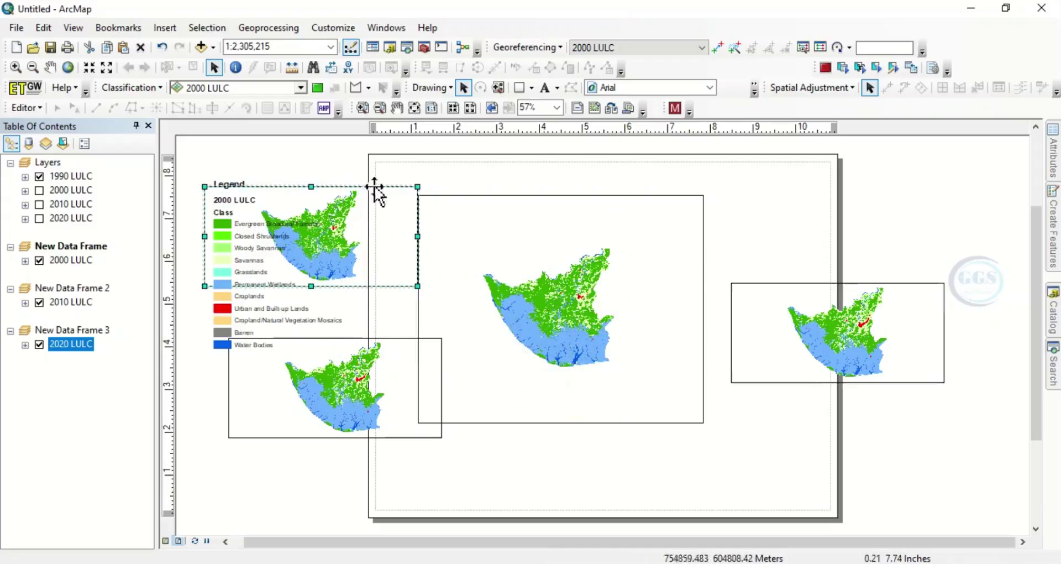
{"action": "left_click", "coordinate": [255, 235]}
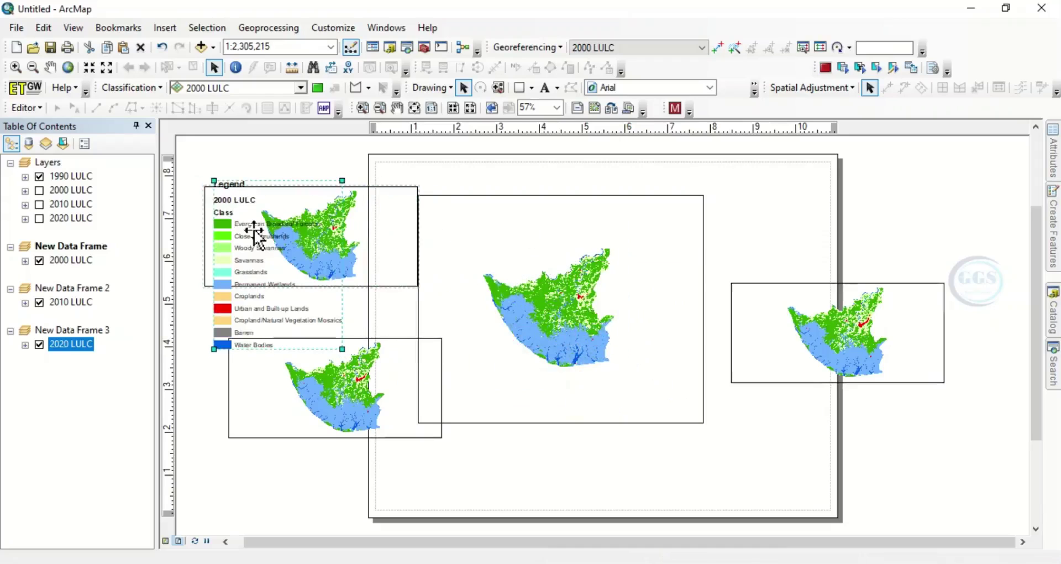
{"action": "left_click_drag", "start_coordinate": [207, 175], "coordinate": [245, 214]}
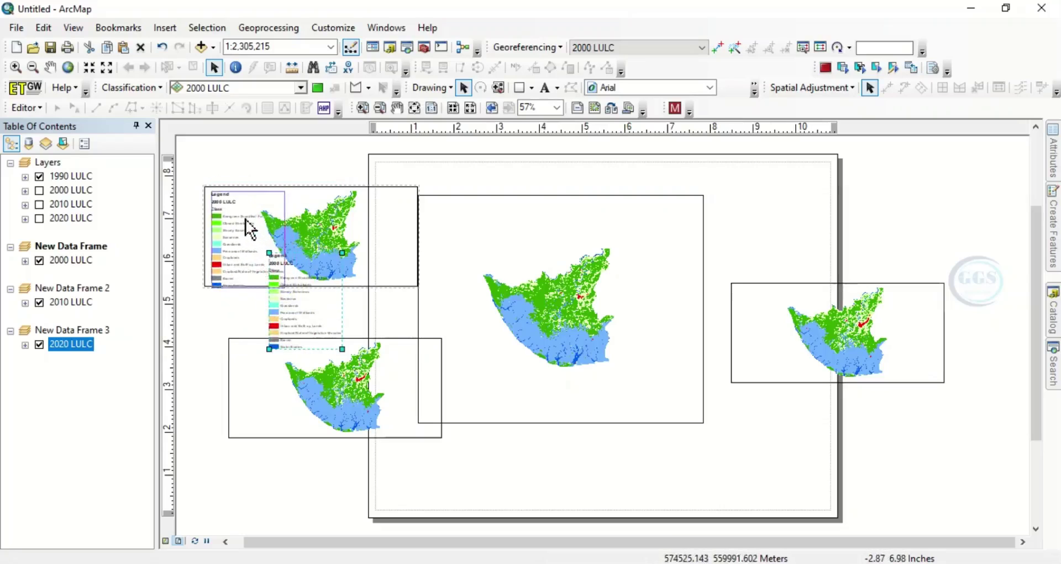
Insert a legend for the 2010 LULC layer with default settings, shrunk and placed inside its data frame beside the map
{"action": "left_click", "coordinate": [252, 401]}
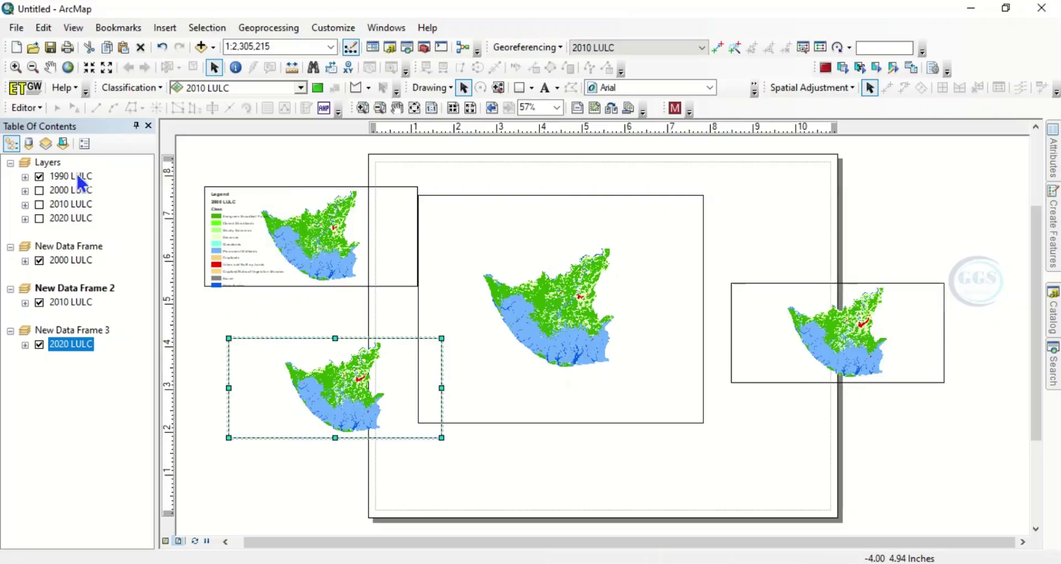
{"action": "left_click", "coordinate": [174, 31]}
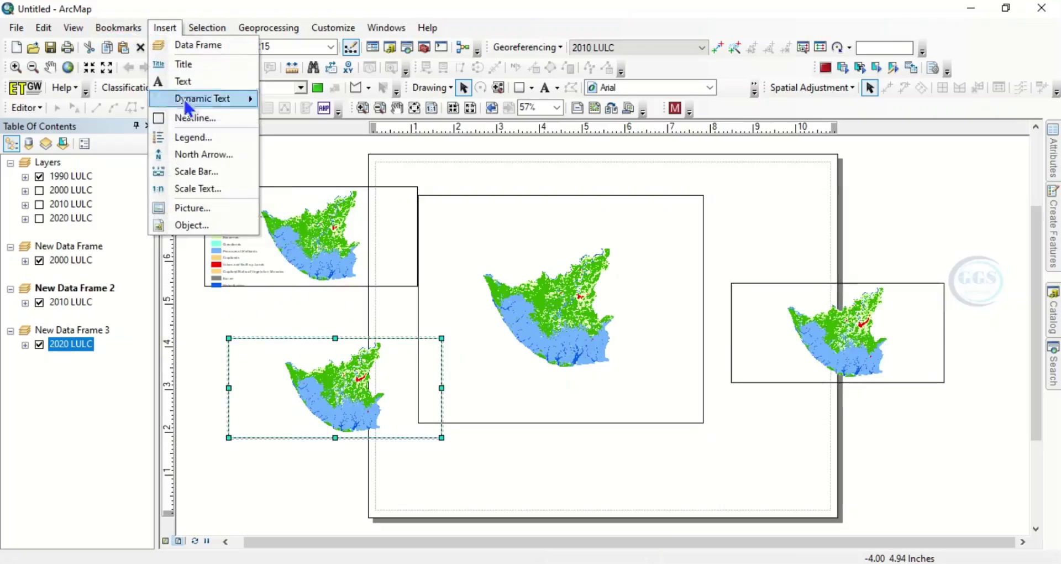
{"action": "left_click", "coordinate": [194, 139]}
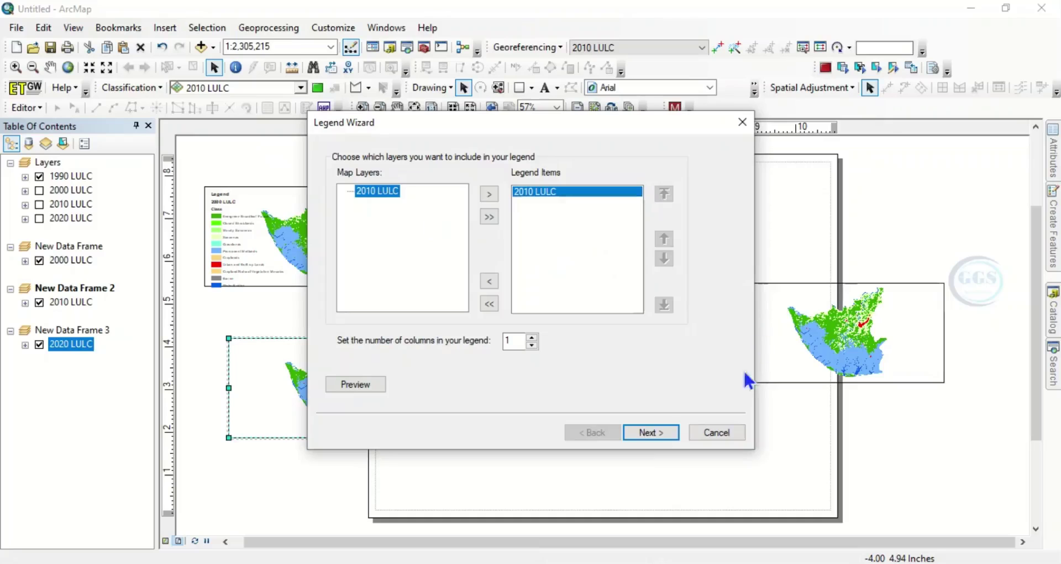
{"action": "left_click", "coordinate": [647, 433]}
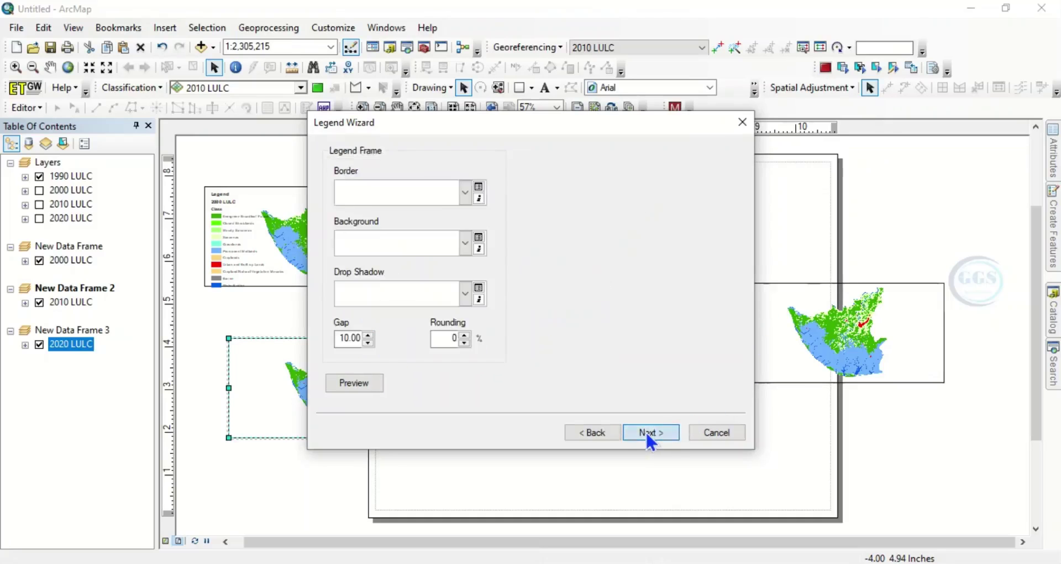
{"action": "left_click", "coordinate": [647, 433]}
{"action": "left_click", "coordinate": [647, 434]}
{"action": "left_click", "coordinate": [647, 433]}
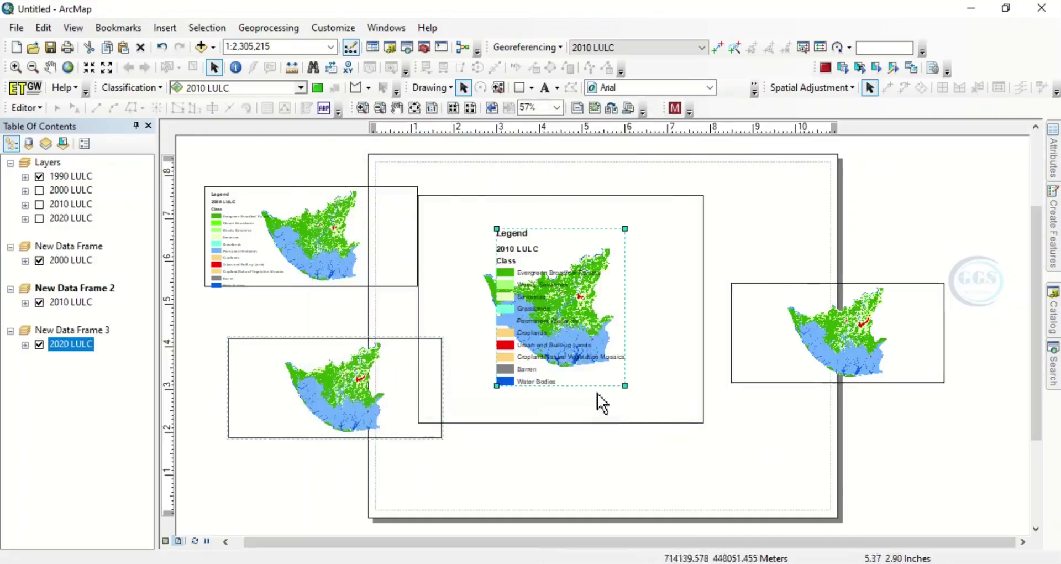
{"action": "left_click_drag", "start_coordinate": [492, 224], "coordinate": [542, 319]}
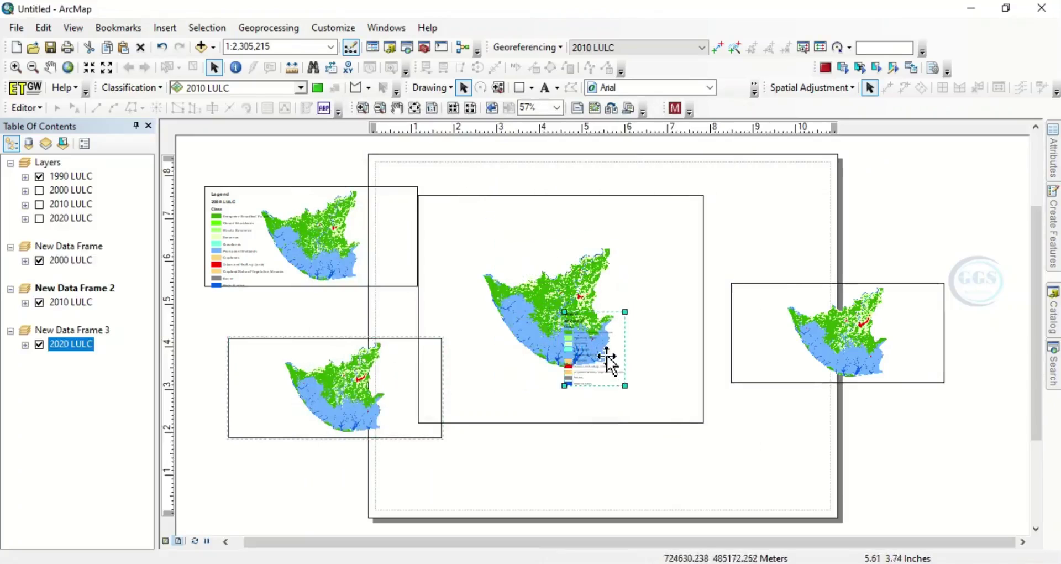
{"action": "left_click_drag", "start_coordinate": [569, 367], "coordinate": [287, 412]}
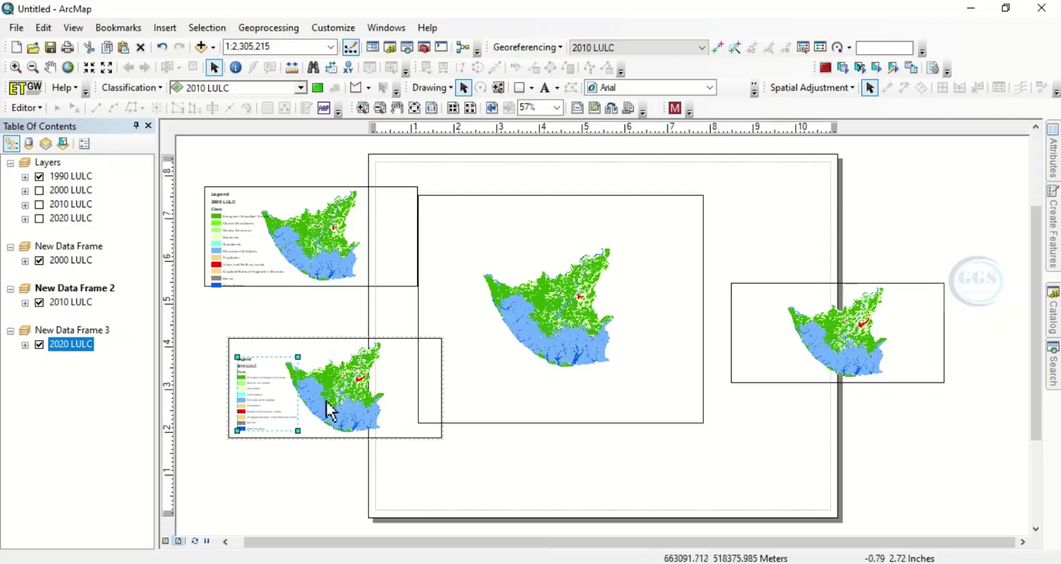
Insert a default legend for the 2020 LULC layer, shrunk and placed inside its data frame beside the map
{"action": "left_click", "coordinate": [811, 335]}
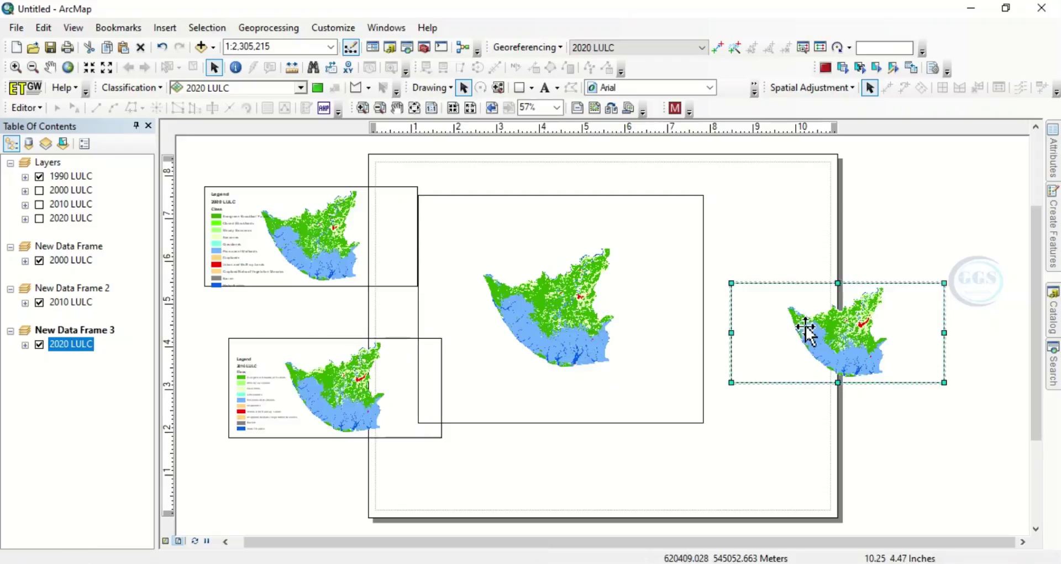
{"action": "left_click", "coordinate": [163, 28]}
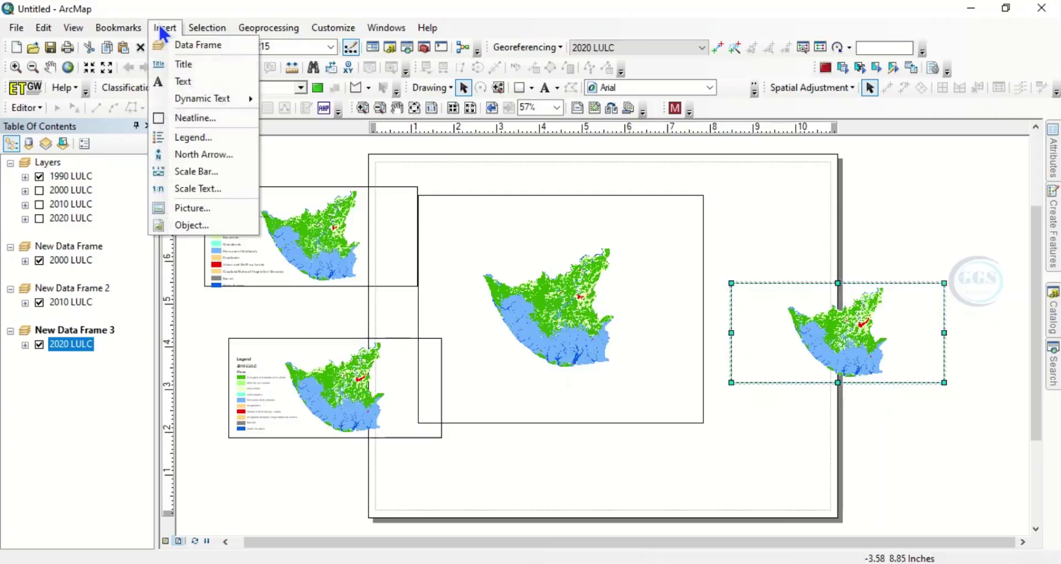
{"action": "left_click", "coordinate": [195, 136]}
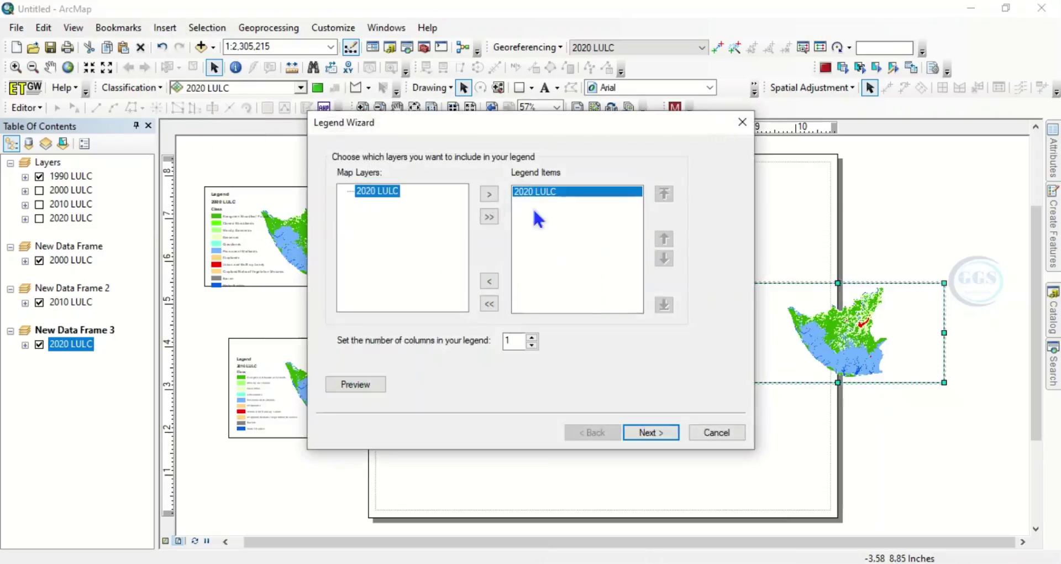
{"action": "left_click", "coordinate": [646, 433]}
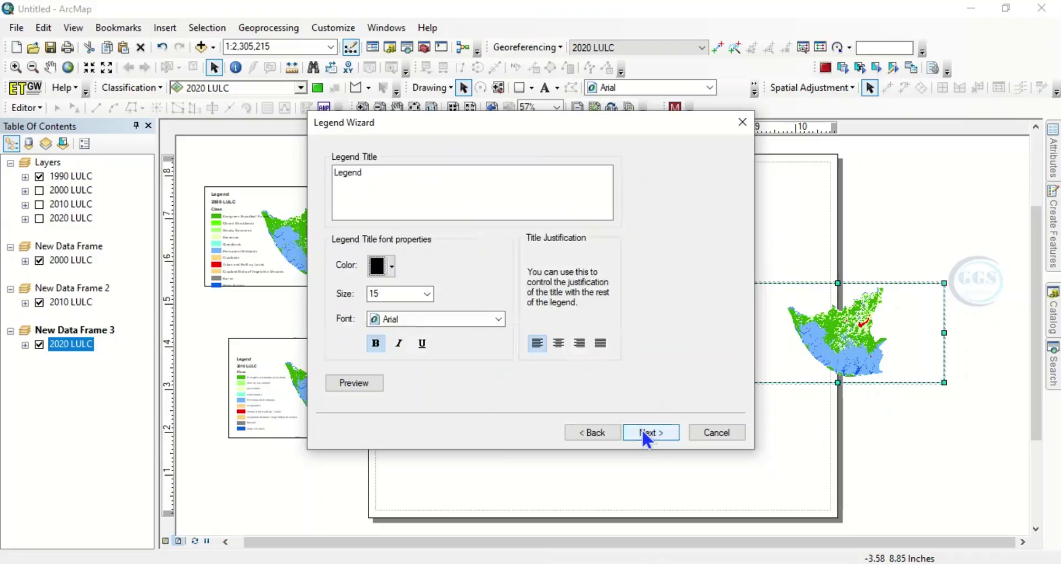
{"action": "left_click", "coordinate": [644, 434]}
{"action": "left_click", "coordinate": [644, 432]}
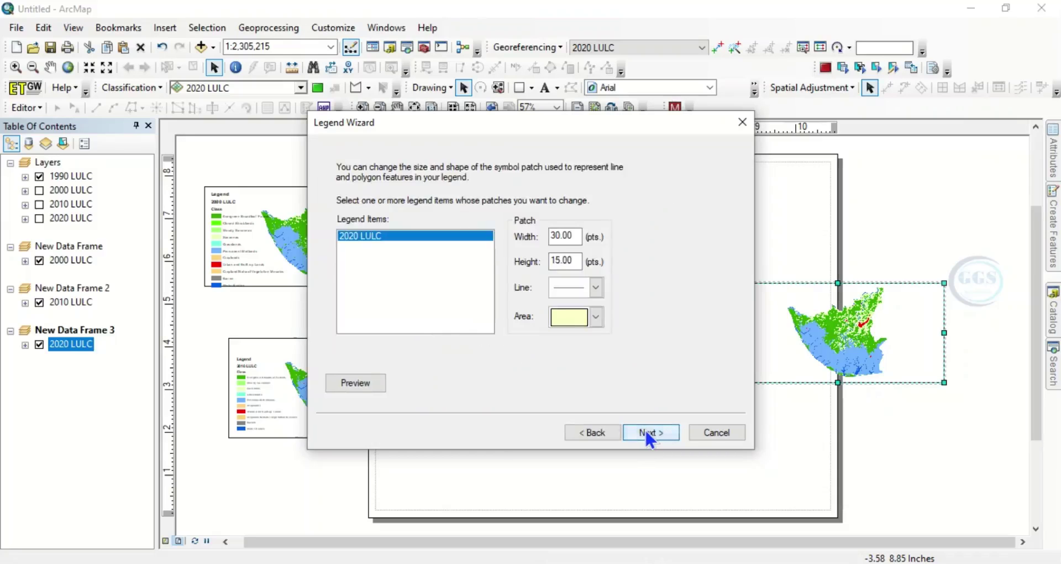
{"action": "left_click", "coordinate": [645, 431]}
{"action": "left_click", "coordinate": [645, 432]}
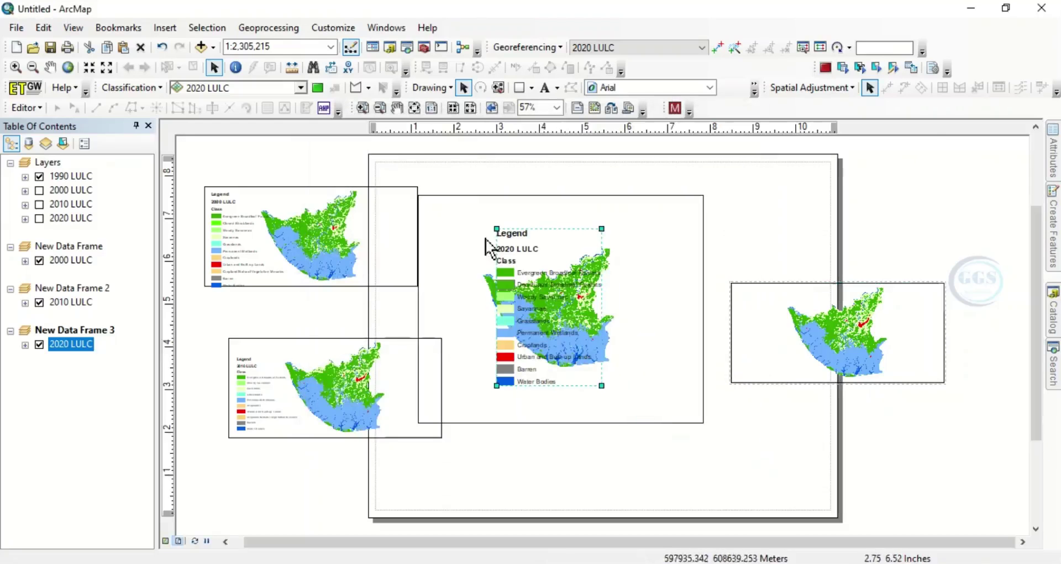
{"action": "left_click_drag", "start_coordinate": [493, 225], "coordinate": [548, 306]}
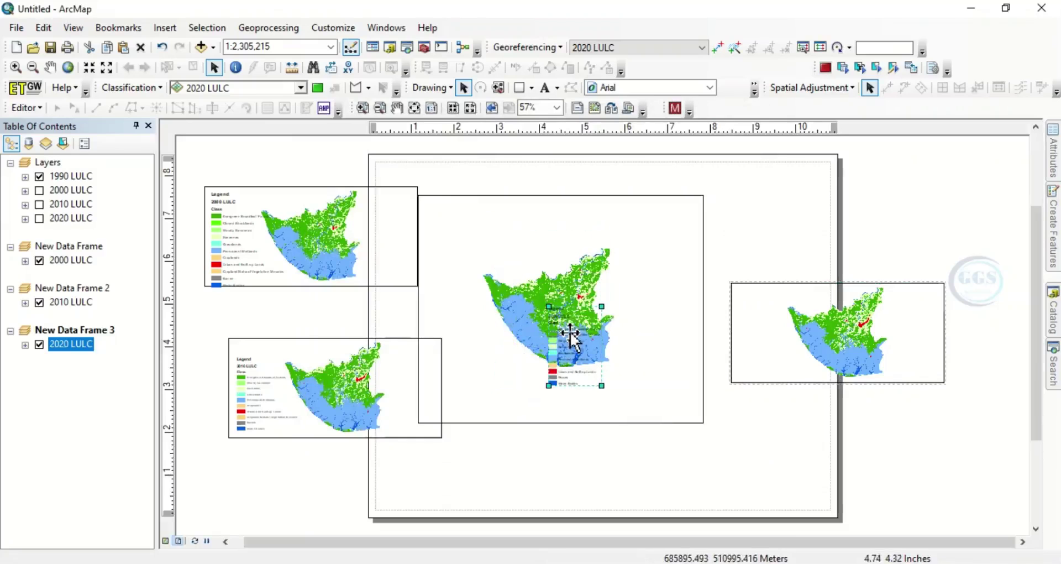
{"action": "left_click_drag", "start_coordinate": [575, 337], "coordinate": [774, 326]}
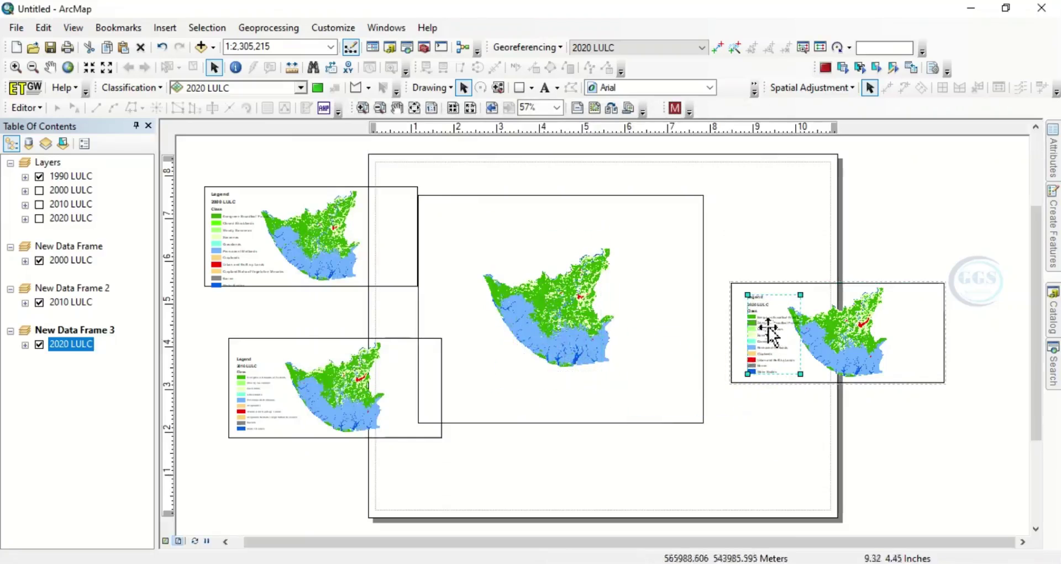
Insert a legend for the 1990 LULC layer in the original Layers data frame, keeping the default title, frame and patch settings
{"action": "left_click", "coordinate": [557, 310]}
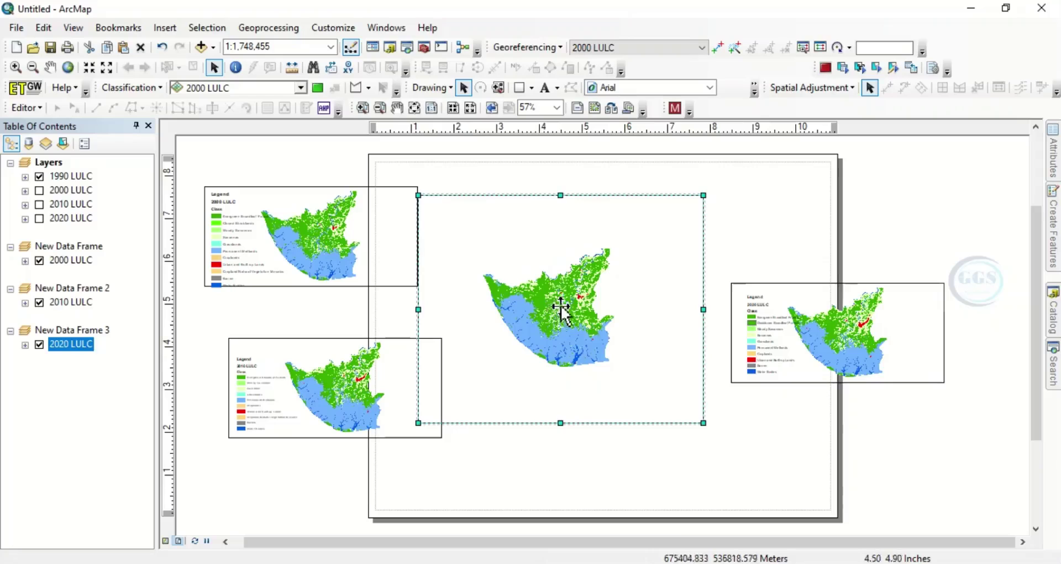
{"action": "left_click", "coordinate": [165, 28]}
{"action": "left_click", "coordinate": [196, 136]}
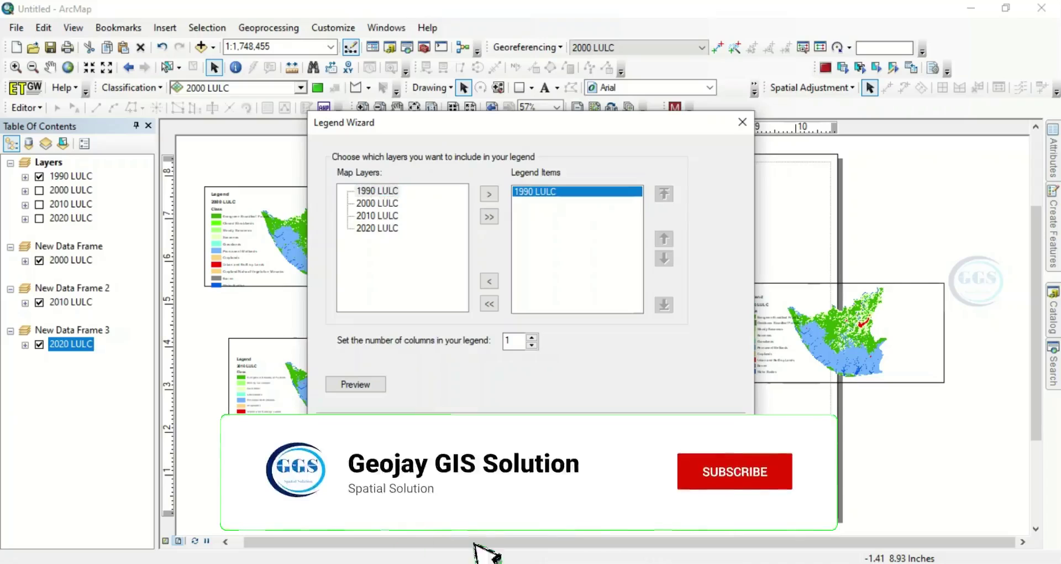
{"action": "left_click", "coordinate": [651, 433]}
{"action": "left_click", "coordinate": [651, 432]}
{"action": "left_click", "coordinate": [651, 432]}
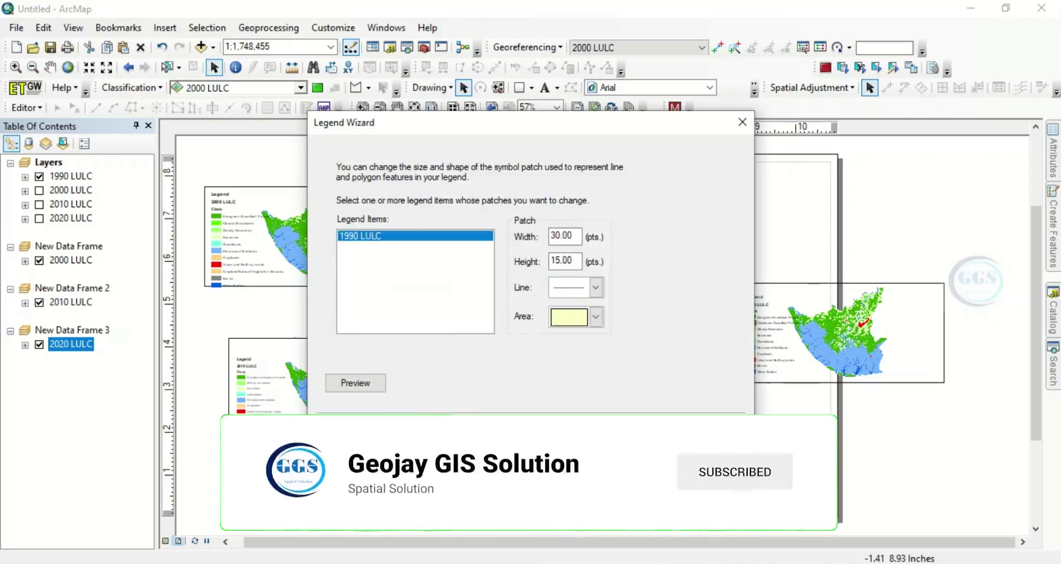
{"action": "left_click", "coordinate": [652, 433]}
{"action": "left_click", "coordinate": [653, 431]}
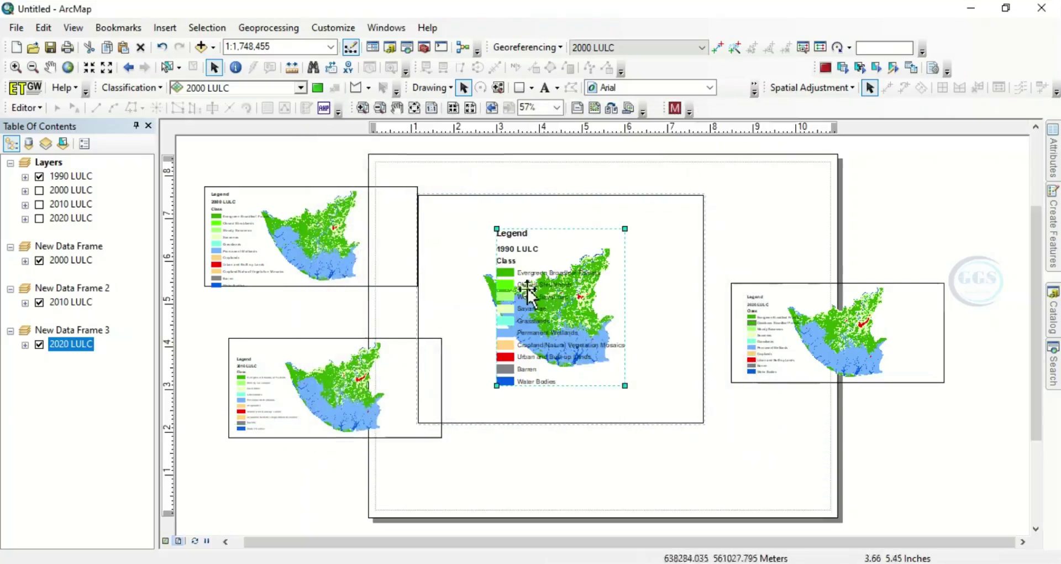
Resize and place the 1990 LULC legend at its map's lower left, and shift the data frame slightly up and right
{"action": "left_click_drag", "start_coordinate": [493, 228], "coordinate": [563, 309]}
{"action": "left_click_drag", "start_coordinate": [592, 344], "coordinate": [486, 342]}
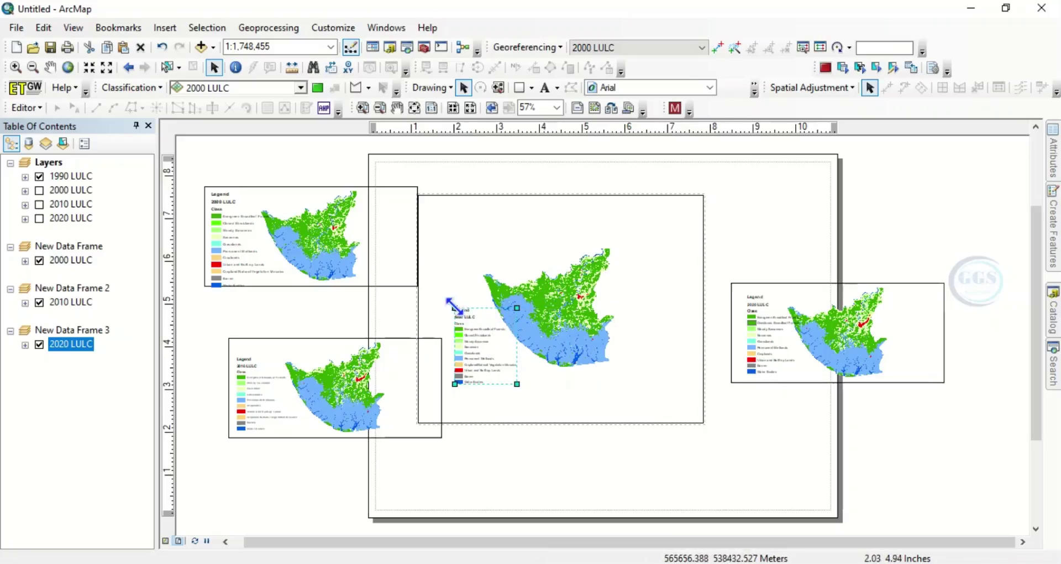
{"action": "left_click_drag", "start_coordinate": [442, 293], "coordinate": [442, 293]}
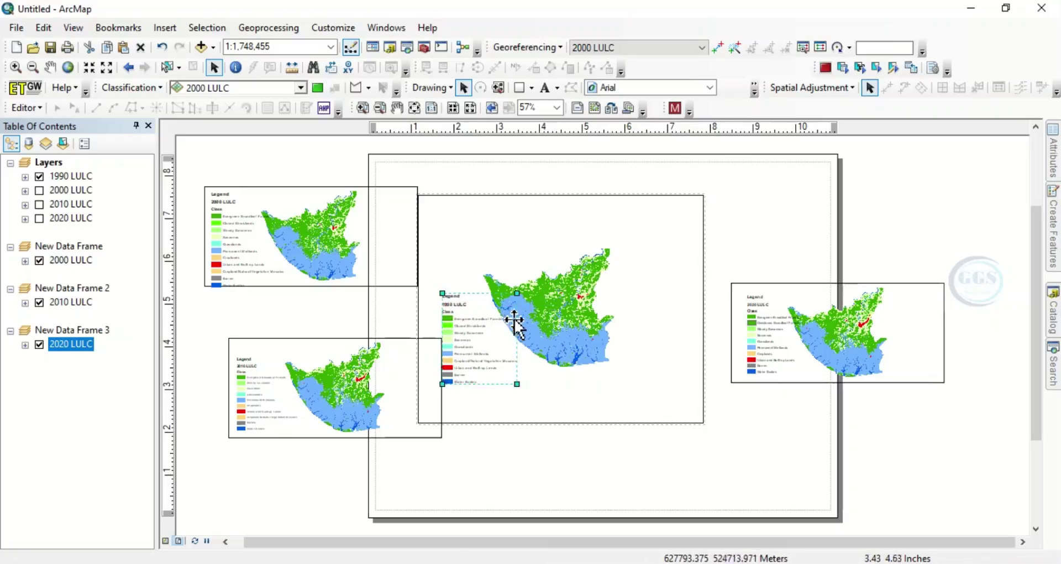
{"action": "left_click", "coordinate": [509, 233]}
{"action": "left_click_drag", "start_coordinate": [510, 233], "coordinate": [531, 229]}
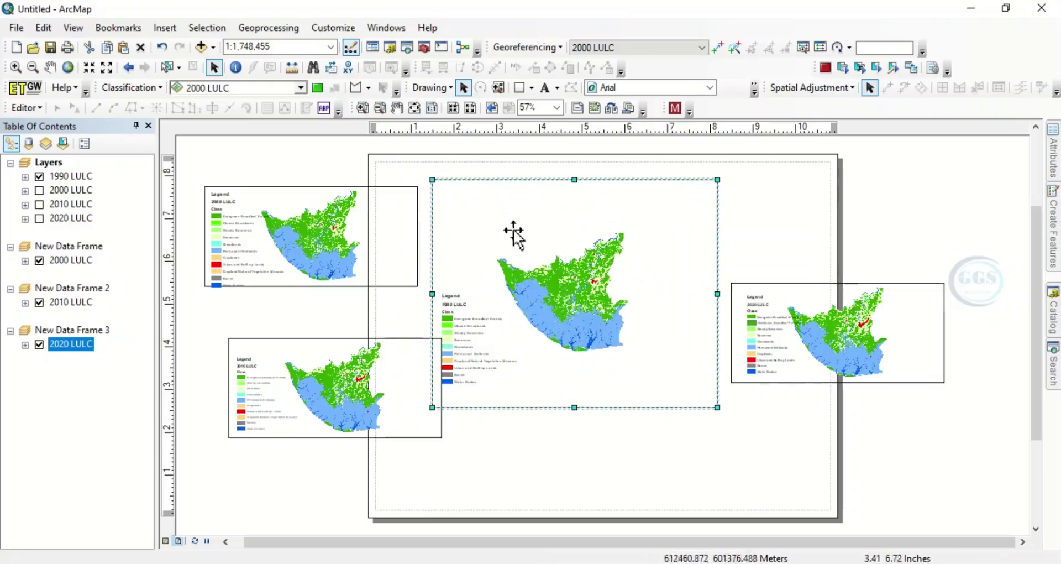
Draw a rectangle about 10.68 by 8.15 in along the page margins and set its fill to No Color
{"action": "left_click", "coordinate": [520, 90]}
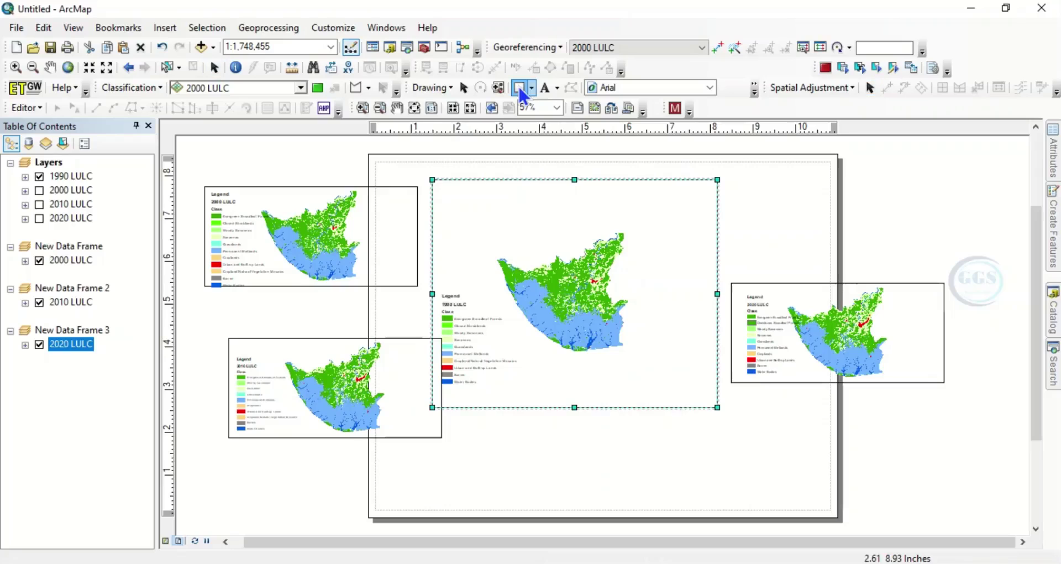
{"action": "left_click_drag", "start_coordinate": [375, 161], "coordinate": [832, 509]}
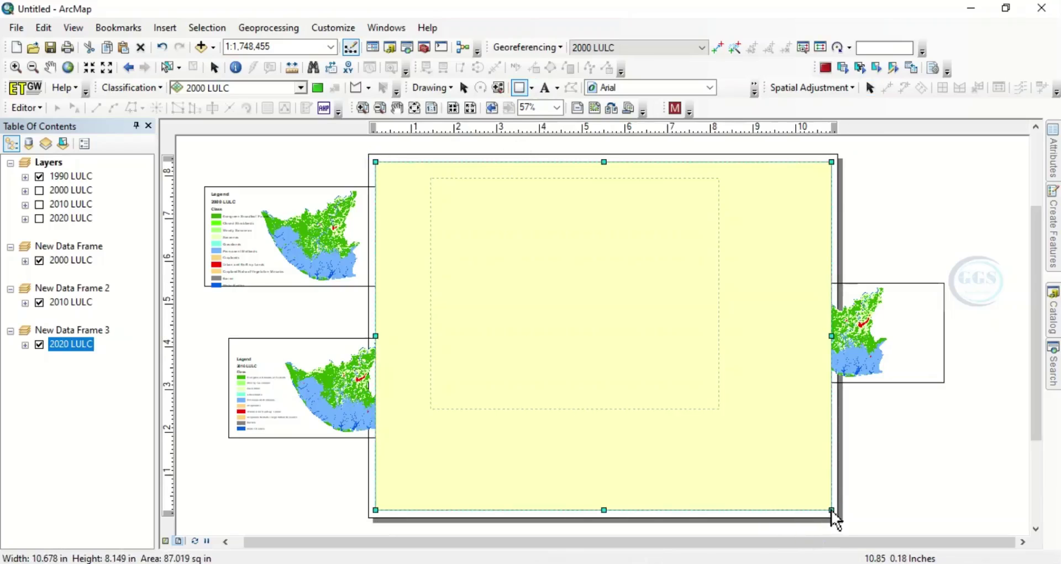
{"action": "right_click", "coordinate": [724, 471]}
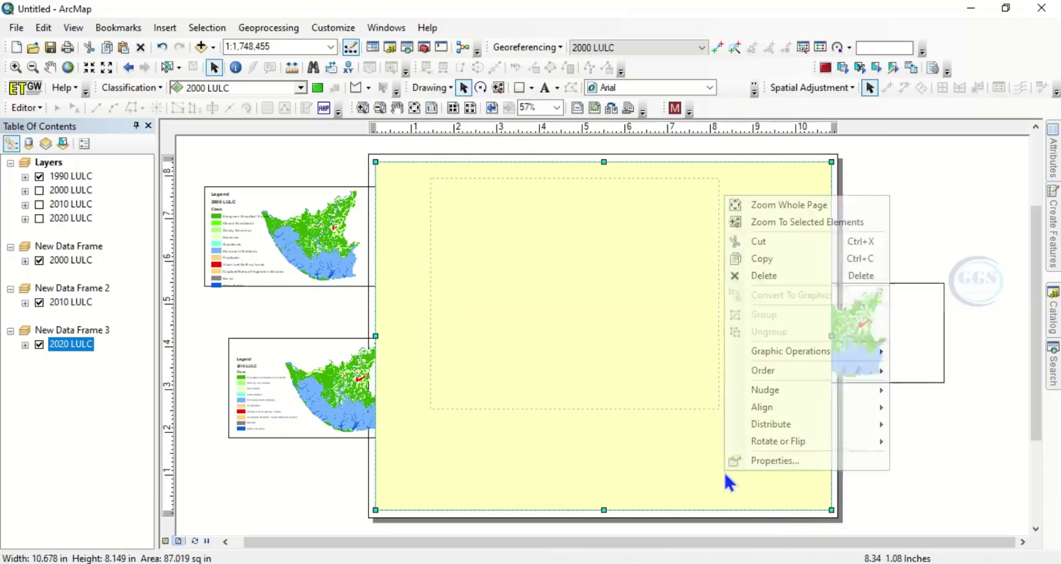
{"action": "left_click", "coordinate": [766, 463]}
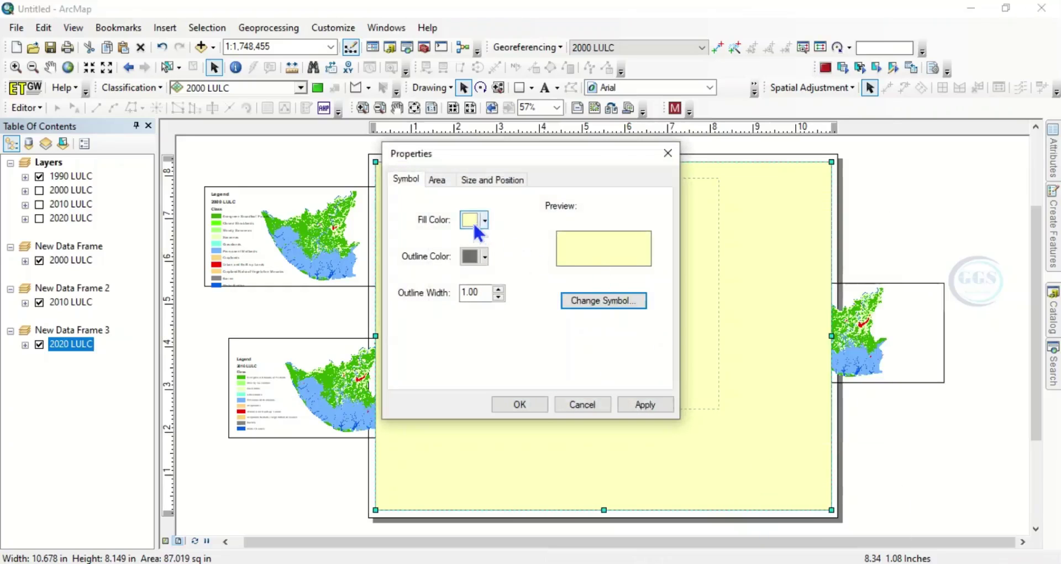
{"action": "left_click", "coordinate": [486, 221]}
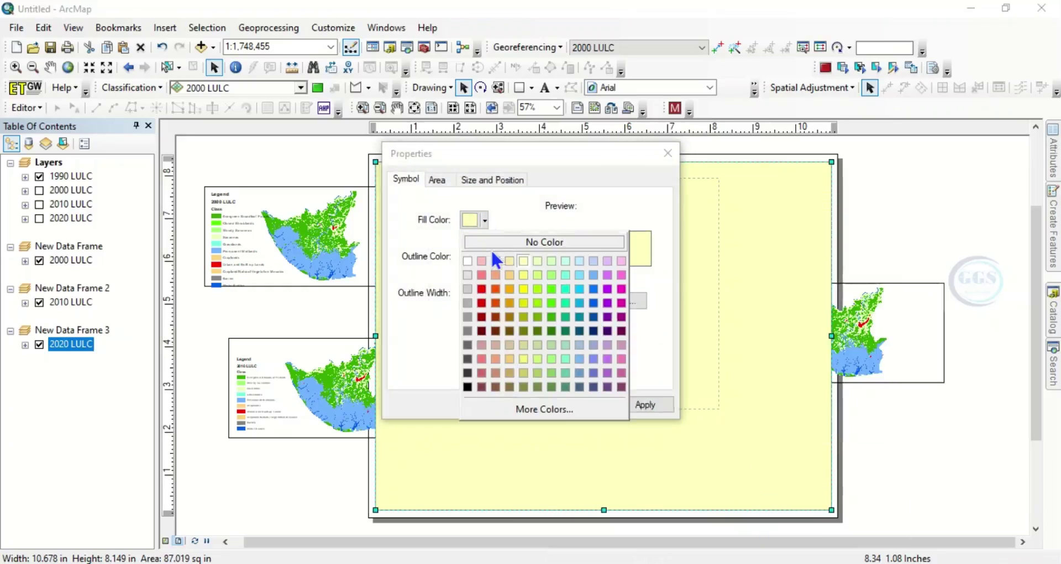
{"action": "left_click", "coordinate": [491, 244]}
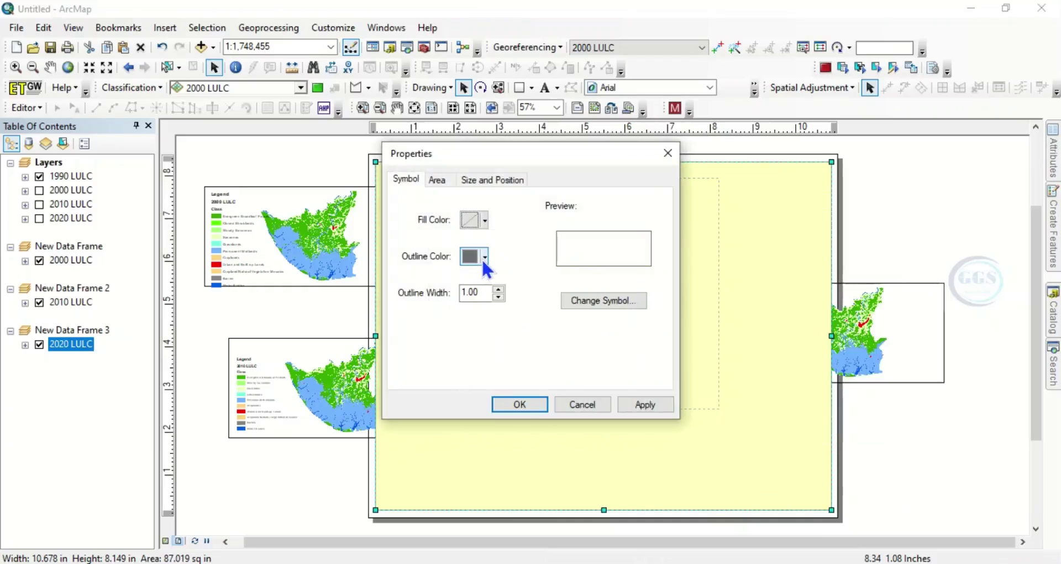
Give the page border rectangle a black outline with a width of 5
{"action": "left_click", "coordinate": [474, 259]}
{"action": "left_click", "coordinate": [485, 258]}
{"action": "left_click", "coordinate": [468, 424]}
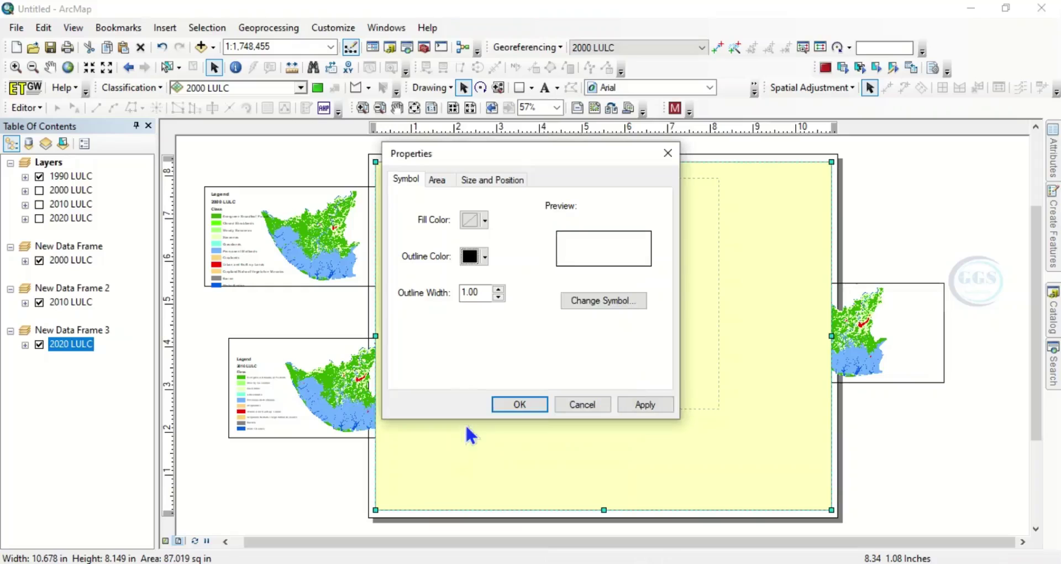
{"action": "left_click", "coordinate": [499, 290]}
{"action": "left_click", "coordinate": [499, 289]}
{"action": "left_click", "coordinate": [499, 290]}
{"action": "left_click", "coordinate": [499, 290]}
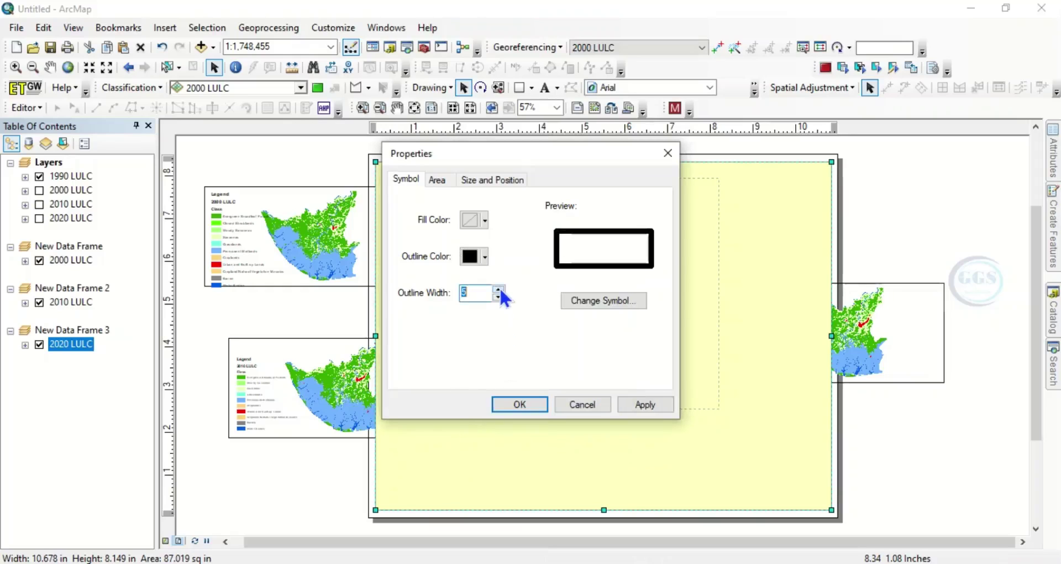
{"action": "left_click", "coordinate": [524, 404]}
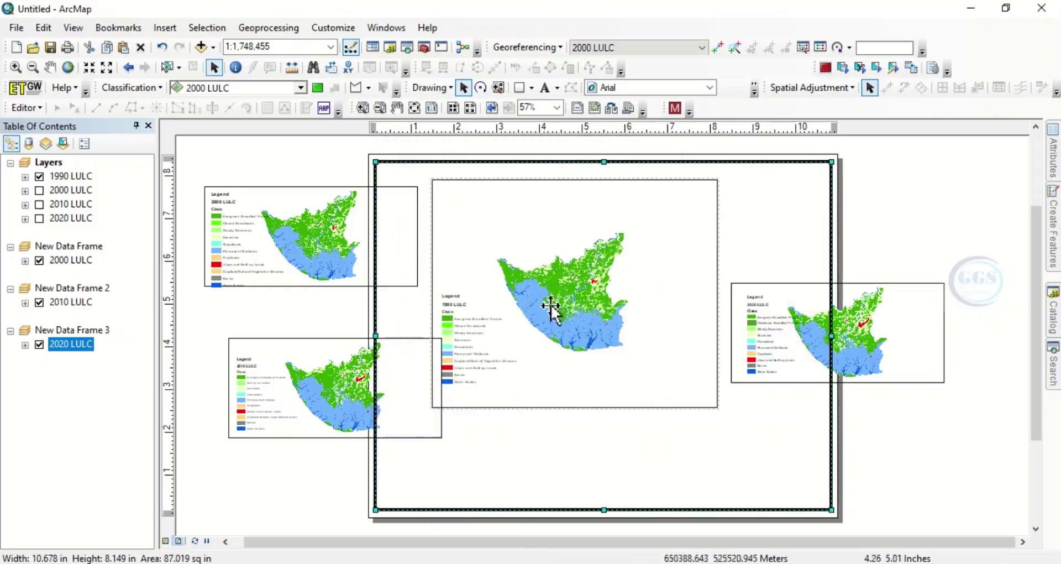
Move the 1990 LULC data frame to the border's upper-left corner and shrink the frame and its legend to fit
{"action": "left_click", "coordinate": [508, 251]}
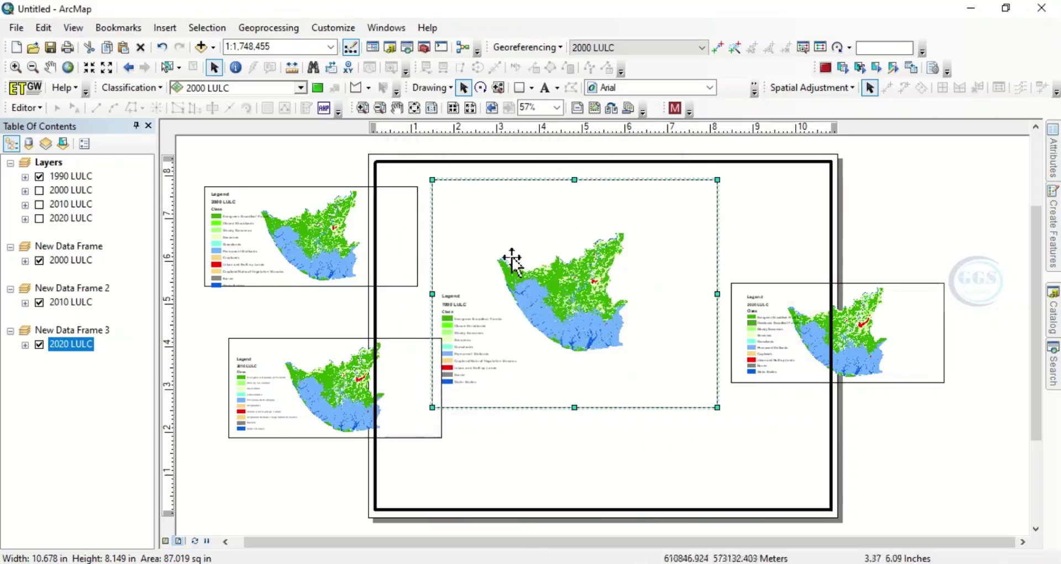
{"action": "left_click_drag", "start_coordinate": [474, 243], "coordinate": [473, 243]}
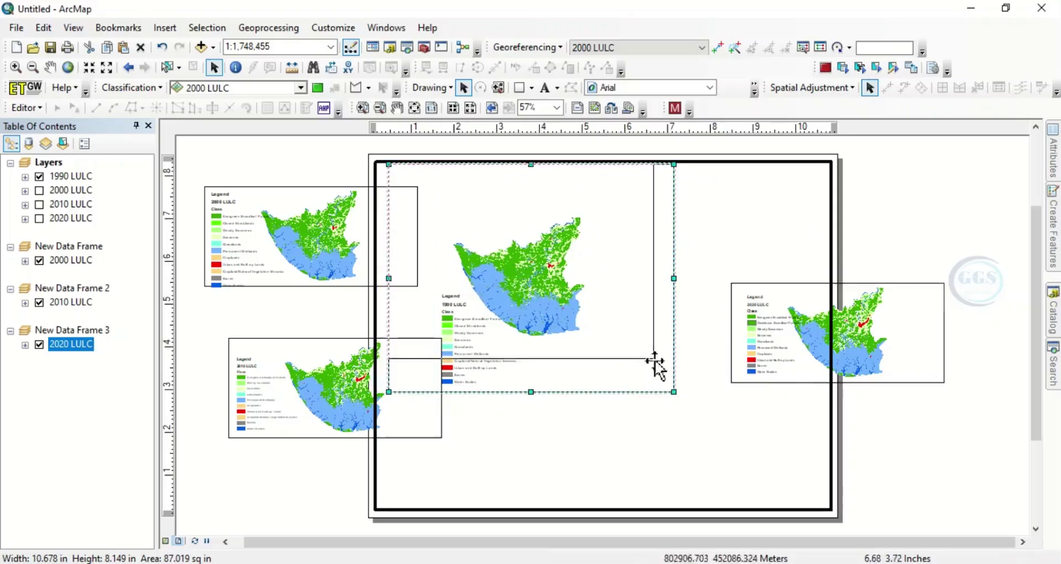
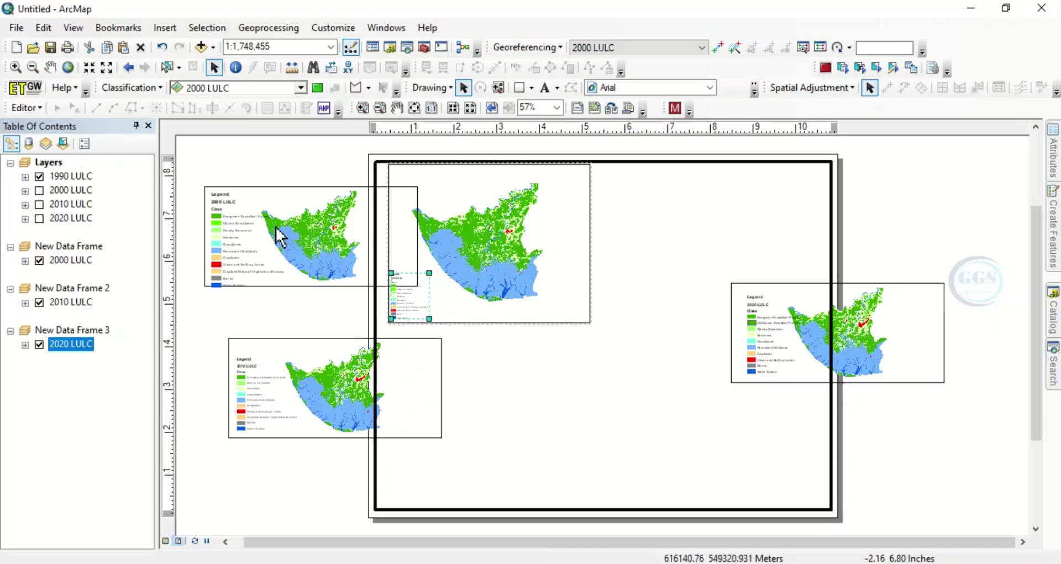
Move the 2000 LULC data frame into the upper-right corner of the page border
{"action": "left_click", "coordinate": [251, 221]}
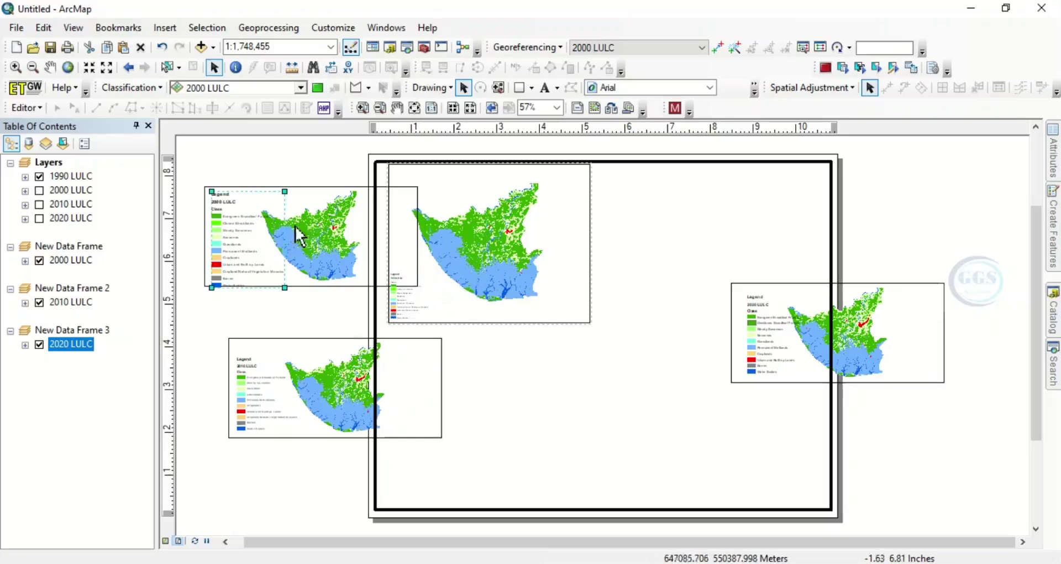
{"action": "left_click", "coordinate": [314, 235]}
{"action": "left_click_drag", "start_coordinate": [308, 229], "coordinate": [717, 206]}
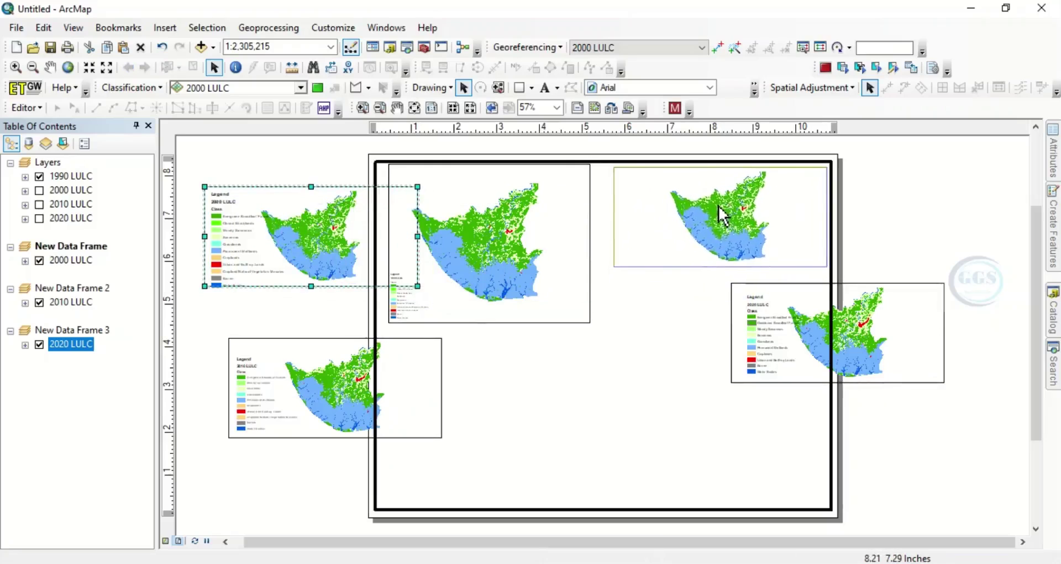
Move the 2000 LULC legend into its data frame and shrink it to fit at the map's lower left
{"action": "left_click", "coordinate": [239, 254]}
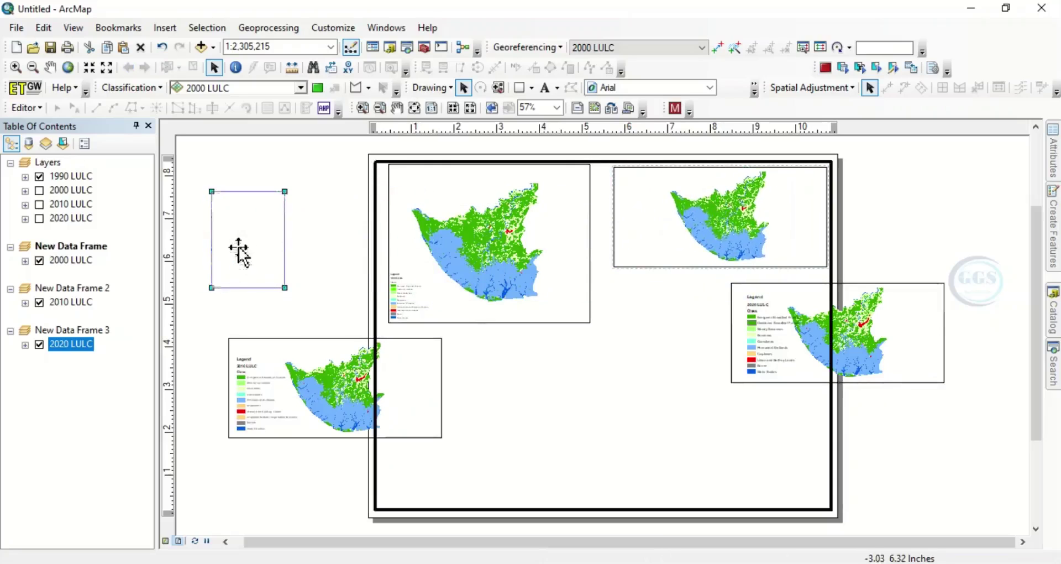
{"action": "left_click_drag", "start_coordinate": [239, 250], "coordinate": [647, 245]}
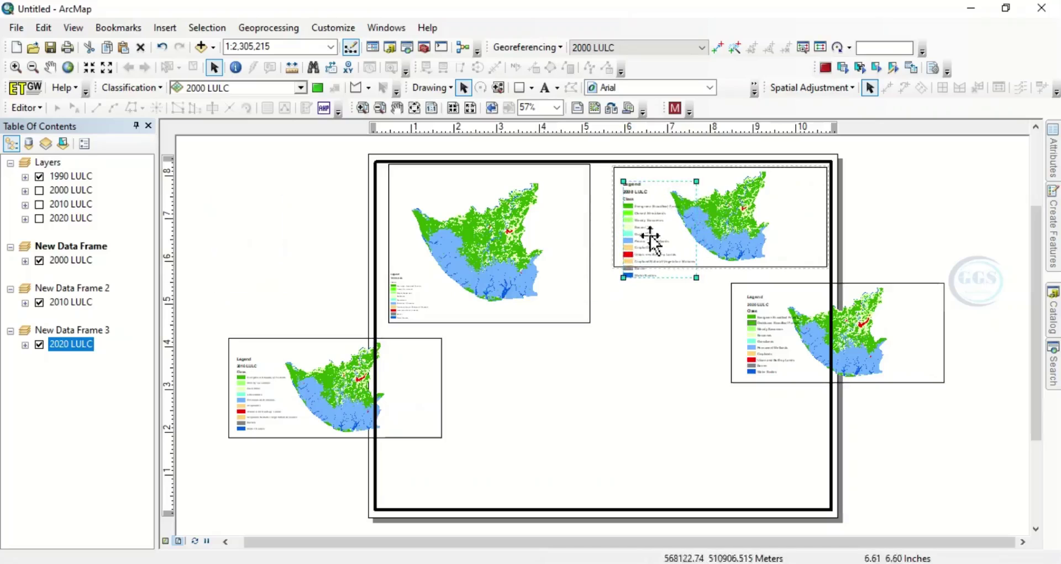
{"action": "left_click_drag", "start_coordinate": [695, 279], "coordinate": [675, 250]}
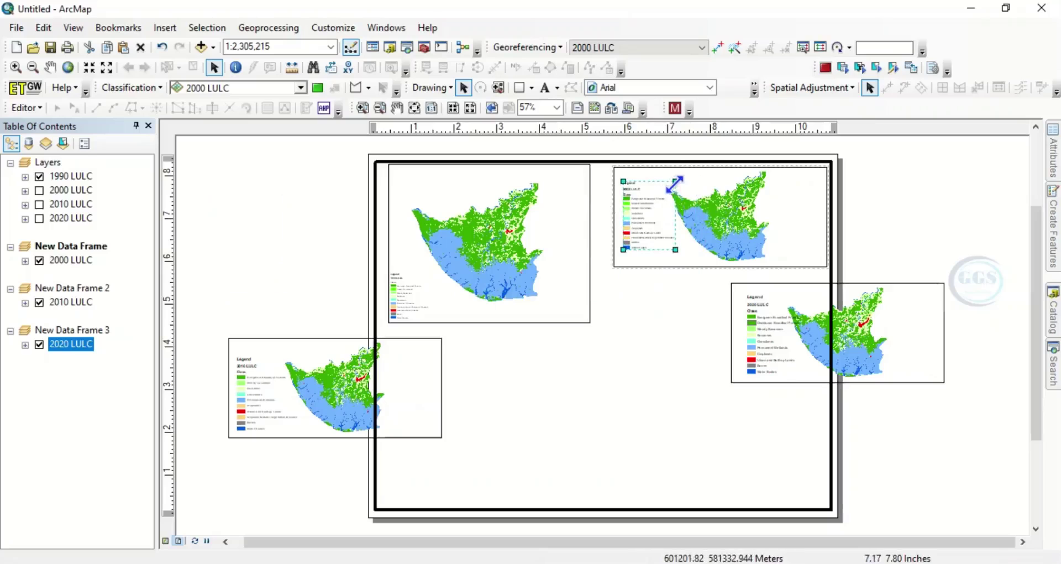
{"action": "left_click_drag", "start_coordinate": [675, 182], "coordinate": [643, 249]}
Narrow the 2000 LULC data frame from its right edge and extend its bottom edge slightly downward
{"action": "left_click", "coordinate": [791, 270]}
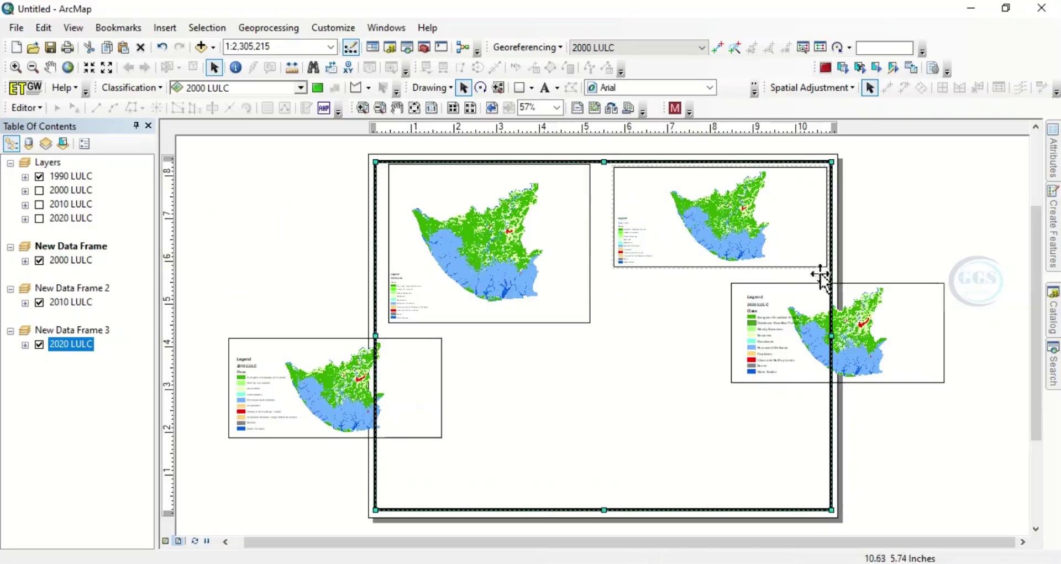
{"action": "left_click", "coordinate": [798, 253]}
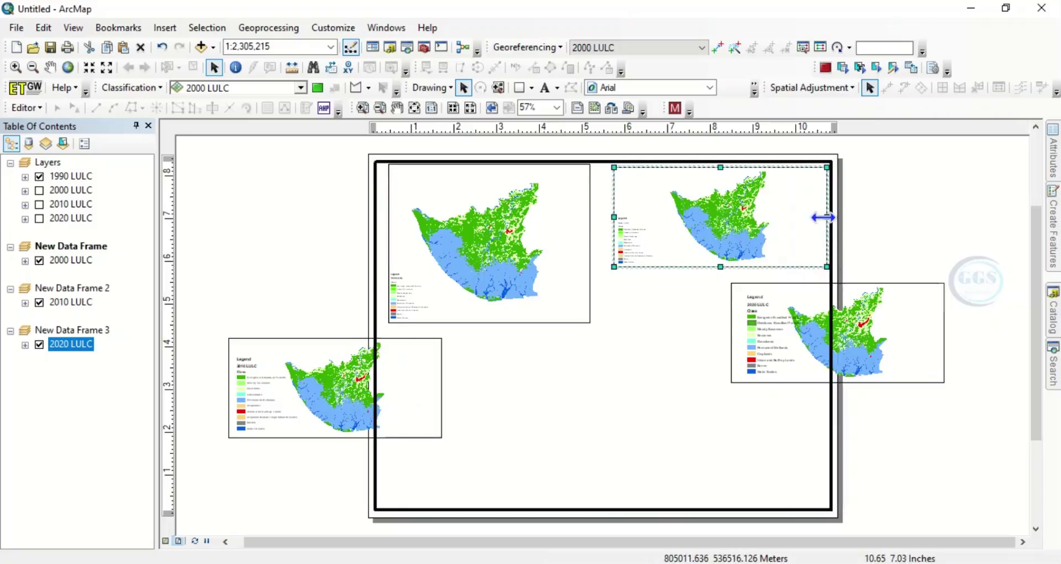
{"action": "left_click_drag", "start_coordinate": [824, 217], "coordinate": [800, 222]}
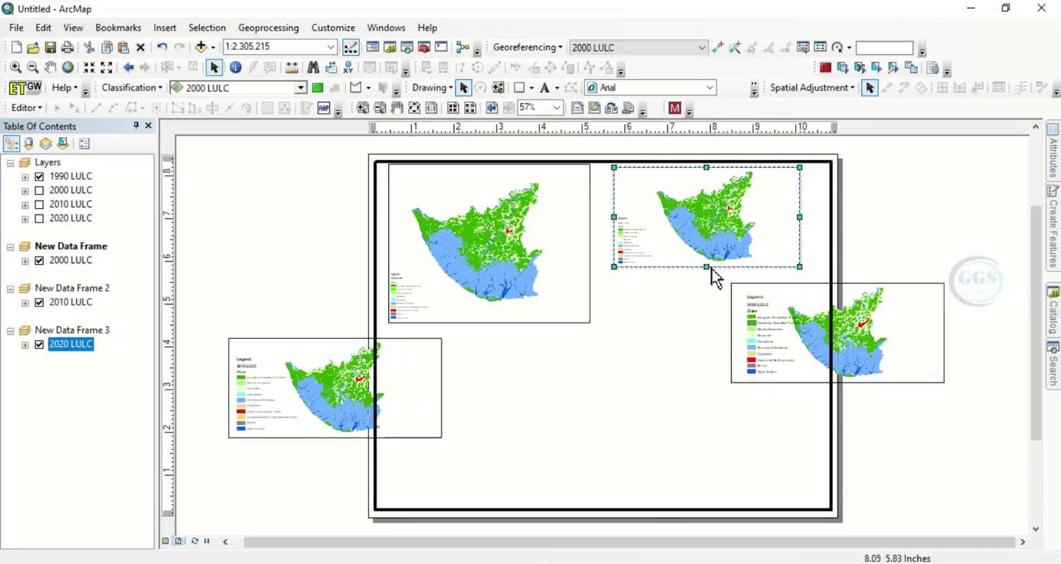
{"action": "left_click_drag", "start_coordinate": [705, 270], "coordinate": [706, 282]}
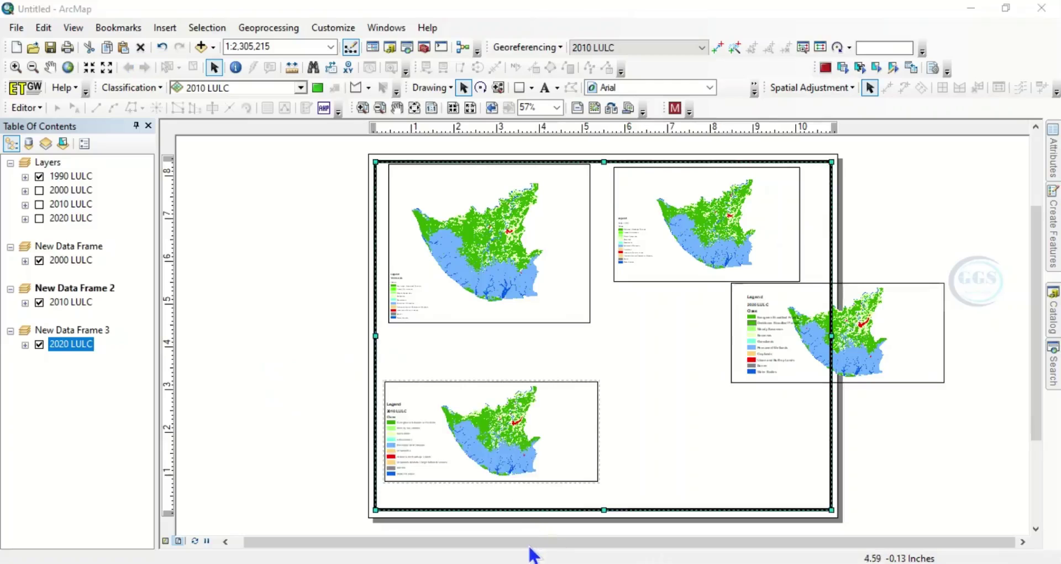
Move the 2020 LULC data frame into the border's lower-right area, narrow it, and place its legend inside the frame
{"action": "left_click", "coordinate": [799, 362]}
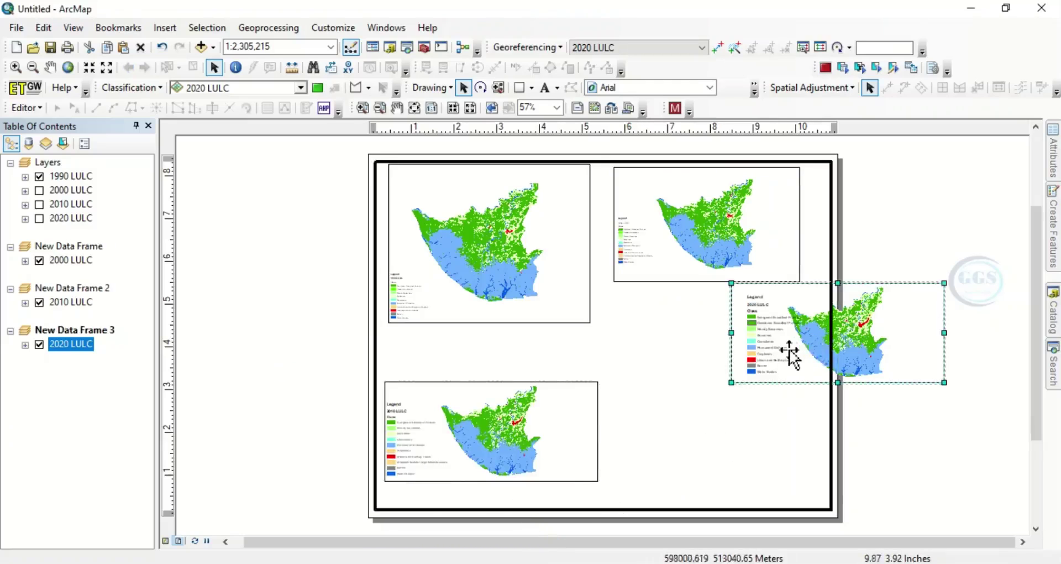
{"action": "left_click_drag", "start_coordinate": [791, 355], "coordinate": [674, 416]}
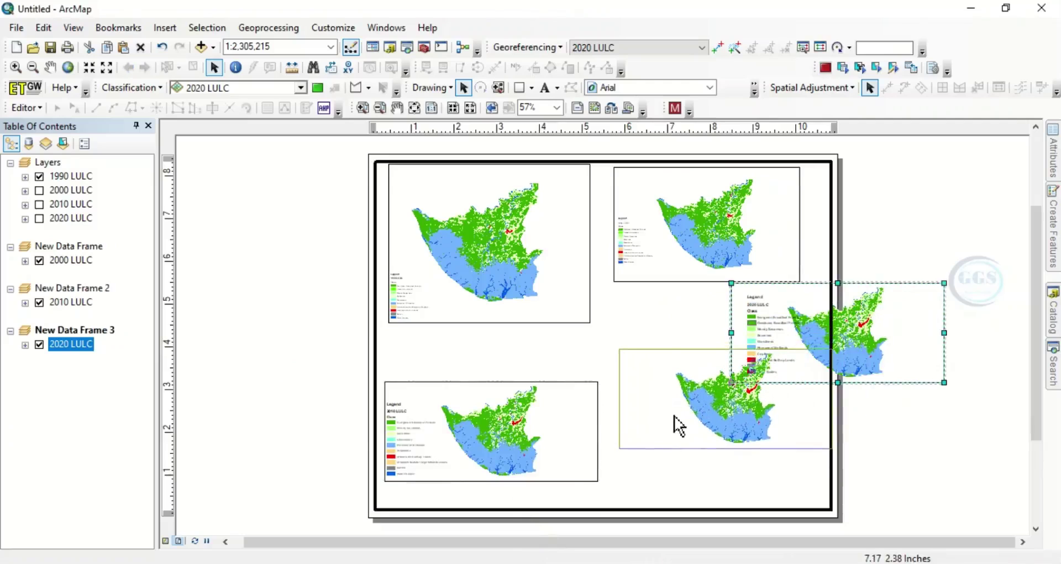
{"action": "left_click_drag", "start_coordinate": [836, 400], "coordinate": [800, 399]}
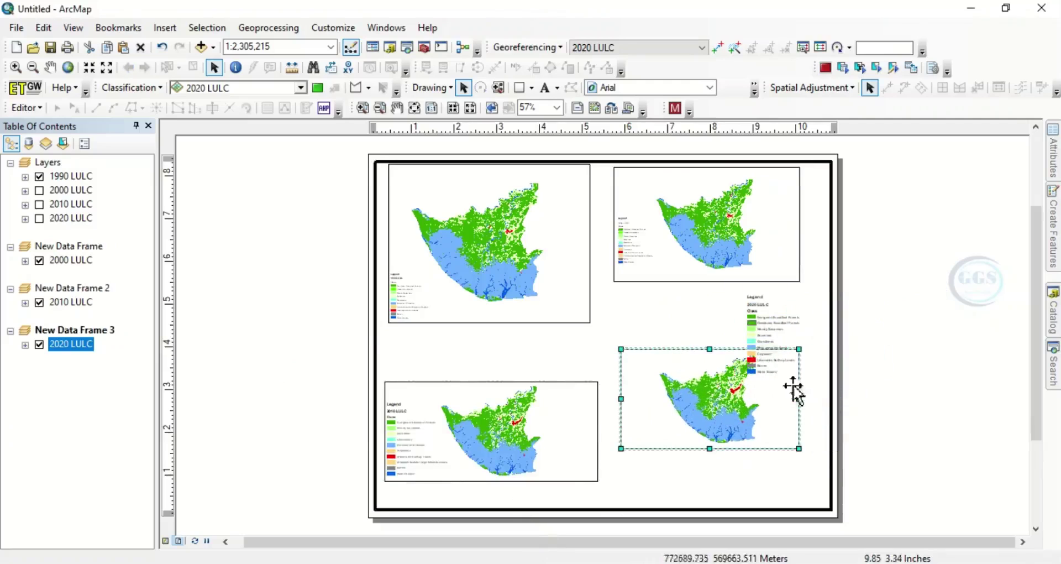
{"action": "left_click", "coordinate": [765, 325]}
{"action": "left_click_drag", "start_coordinate": [770, 332], "coordinate": [656, 393]}
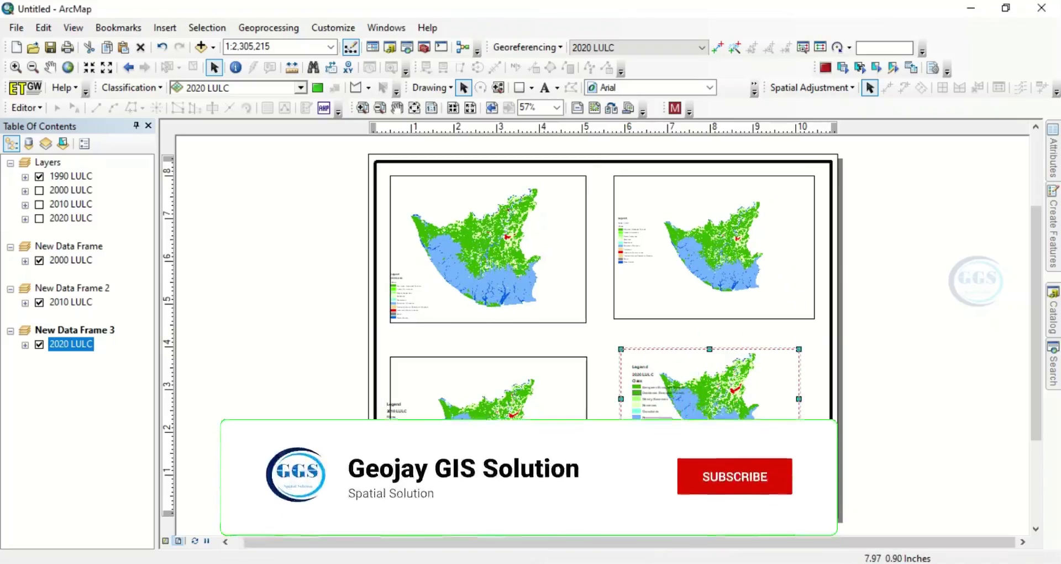
Enlarge the 2020 LULC data frame downward and sideways to line up with the 2000 LULC frame above it
{"action": "left_click_drag", "start_coordinate": [712, 479], "coordinate": [712, 484]}
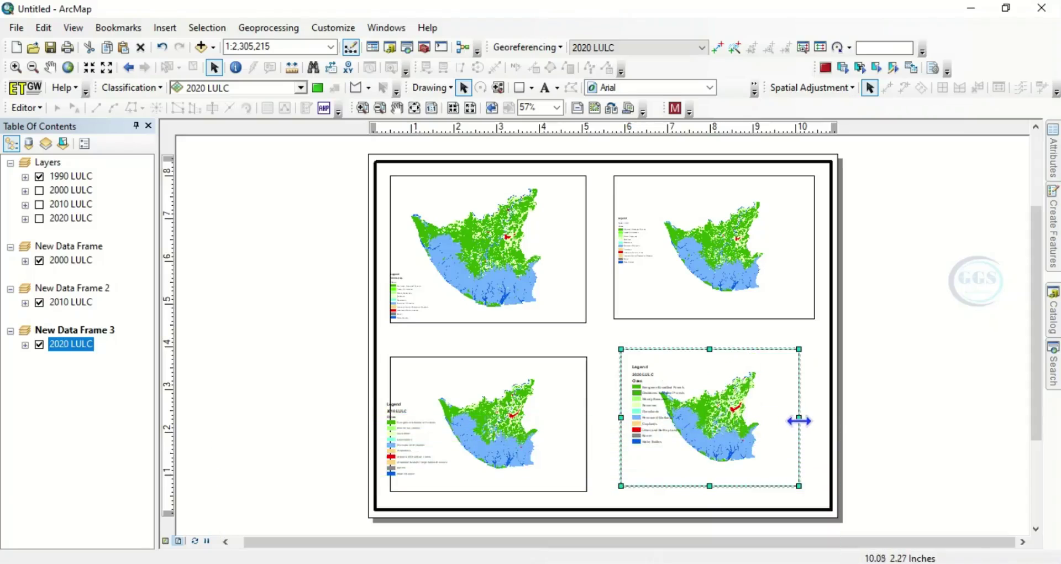
{"action": "mouse_move", "coordinate": [799, 419]}
{"action": "left_mouse_down"}
{"action": "mouse_move", "coordinate": [818, 428]}
{"action": "mouse_move", "coordinate": [813, 420]}
{"action": "left_mouse_up"}
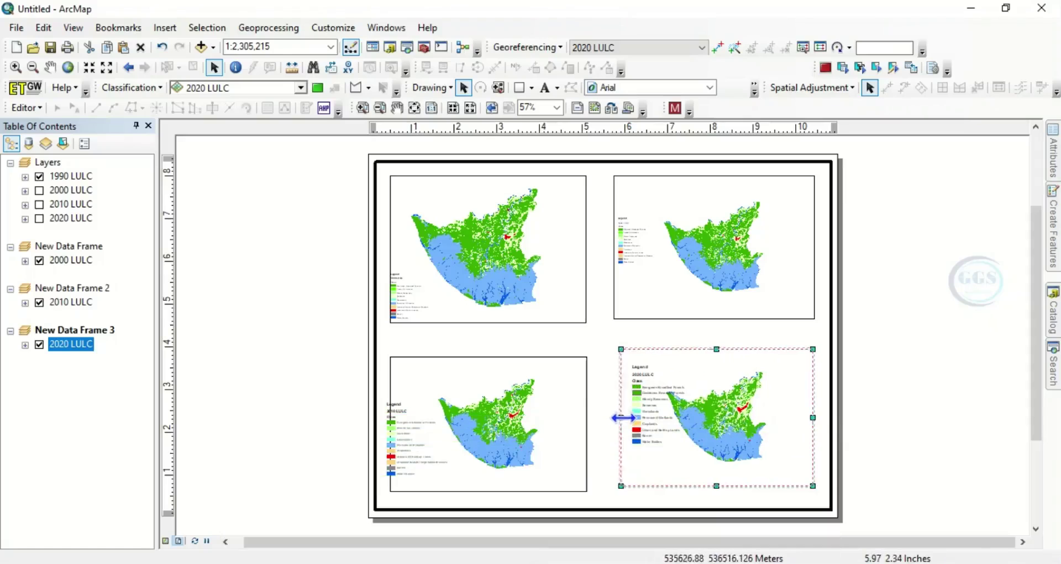
{"action": "left_click_drag", "start_coordinate": [620, 418], "coordinate": [615, 419]}
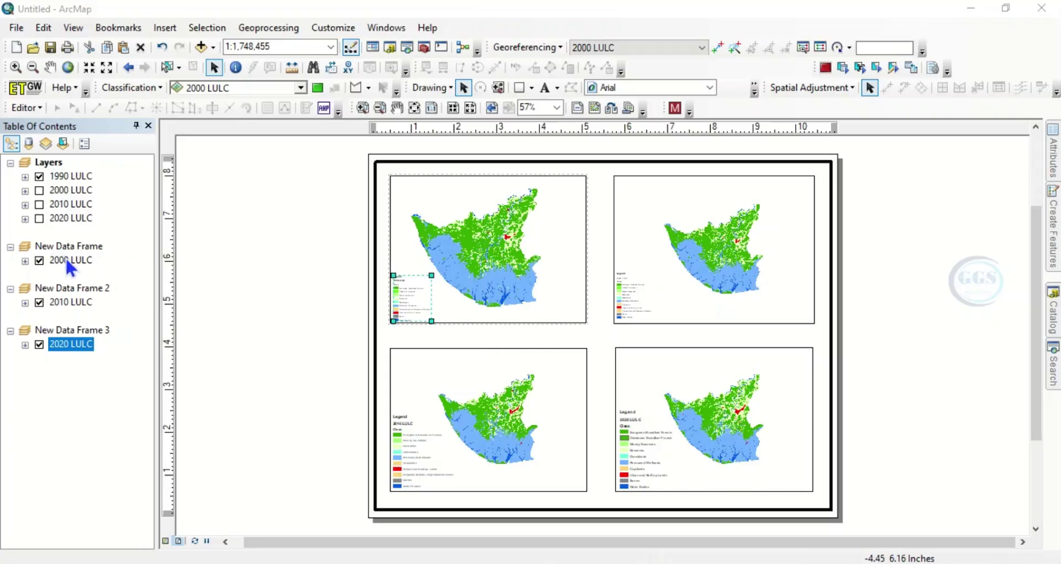
Zoom the 1990 LULC data frame to the extent of its 1990 LULC layer
{"action": "left_click", "coordinate": [61, 177]}
{"action": "right_click", "coordinate": [61, 177]}
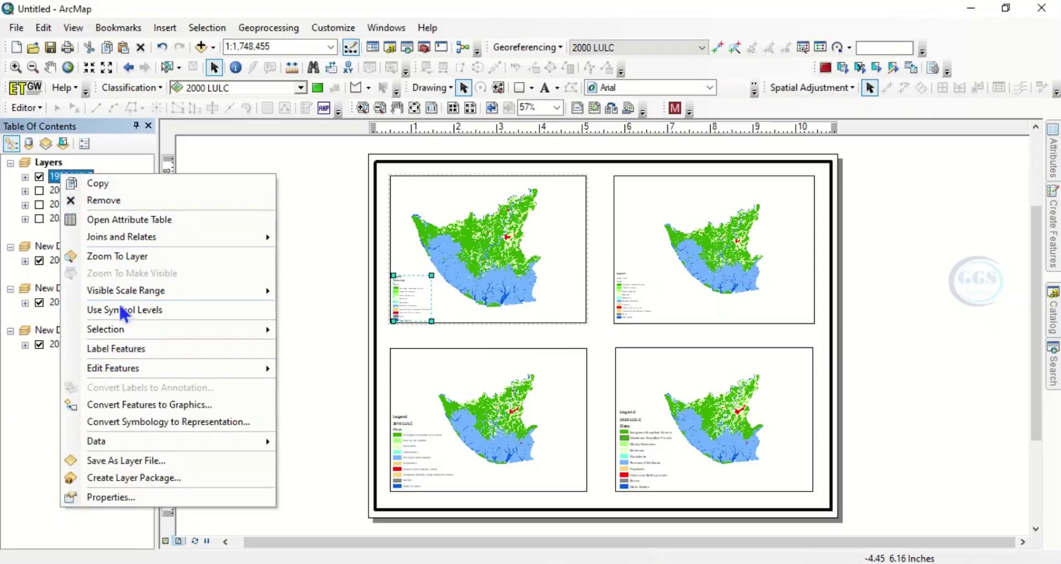
{"action": "left_click", "coordinate": [112, 257]}
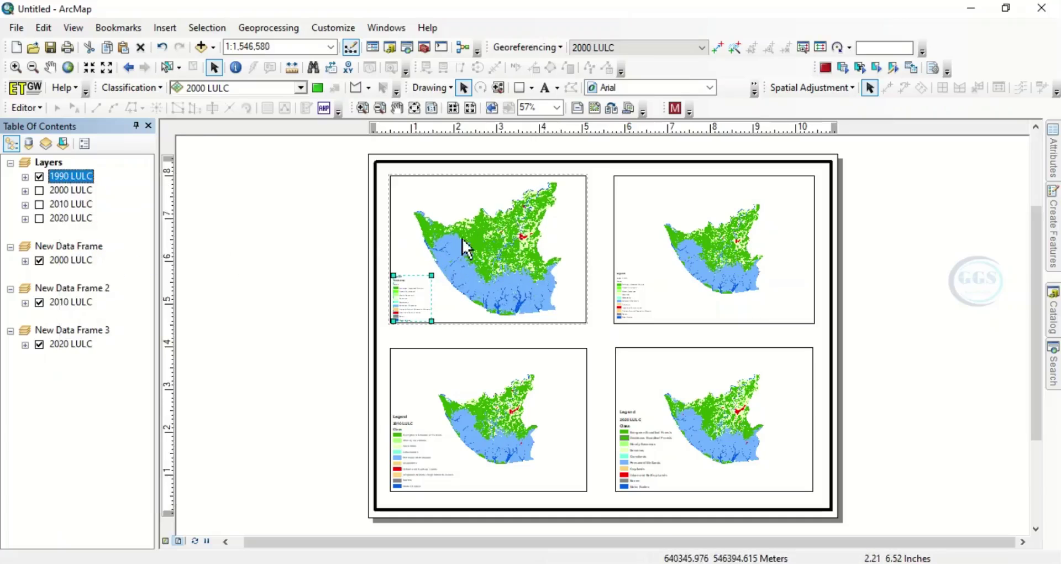
Make all labels of the 1990 LULC item bold in the 1990 map's legend
{"action": "left_click", "coordinate": [428, 274]}
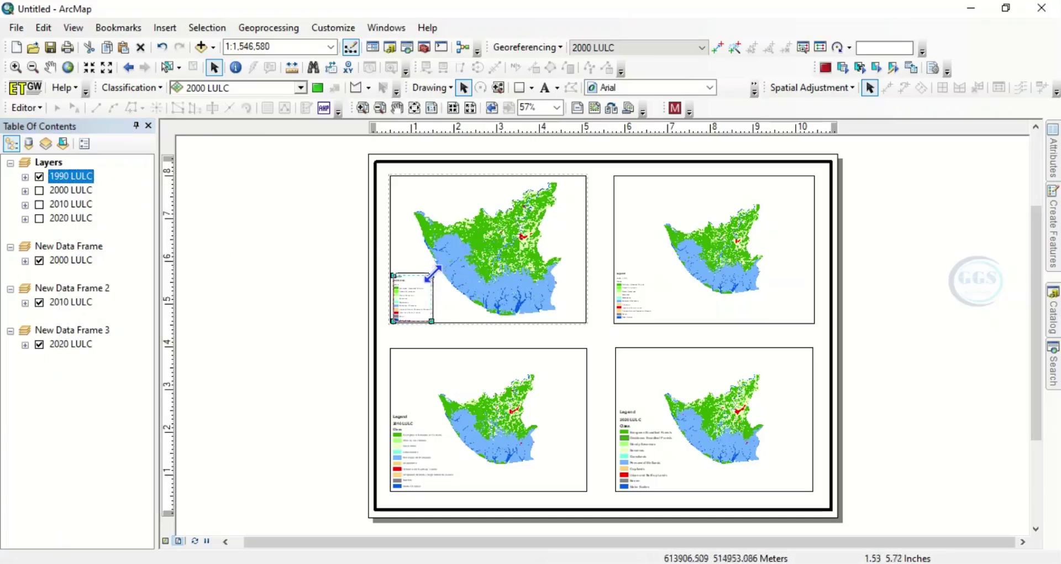
{"action": "right_click", "coordinate": [422, 301]}
{"action": "left_click", "coordinate": [454, 284]}
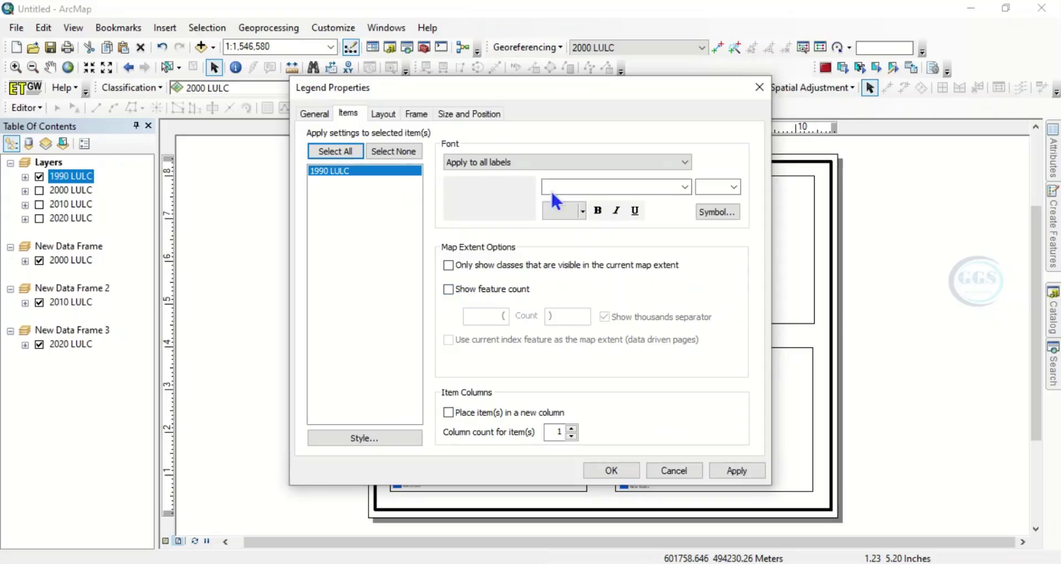
{"action": "left_click", "coordinate": [596, 211]}
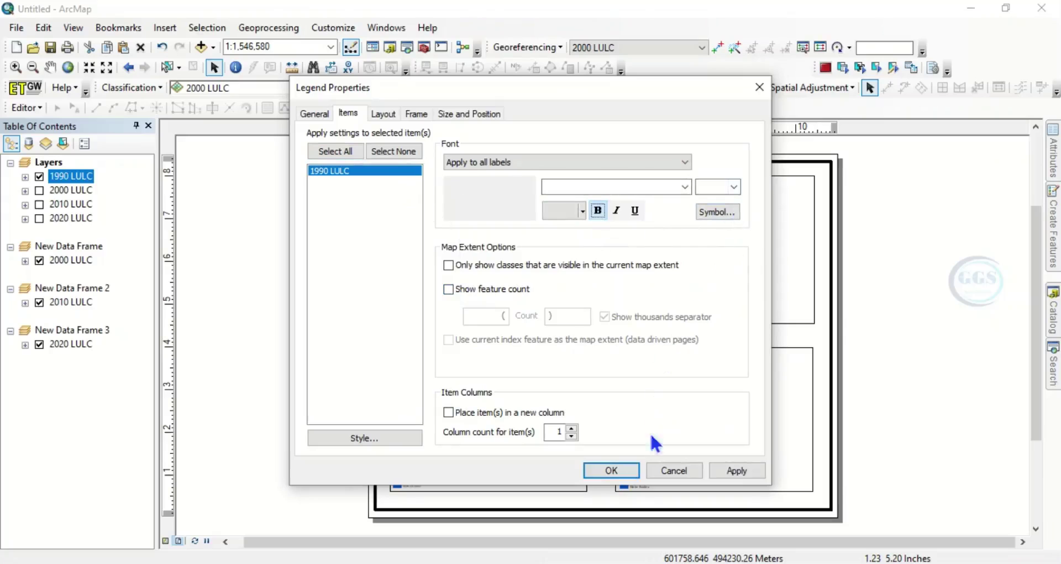
{"action": "left_click", "coordinate": [622, 469]}
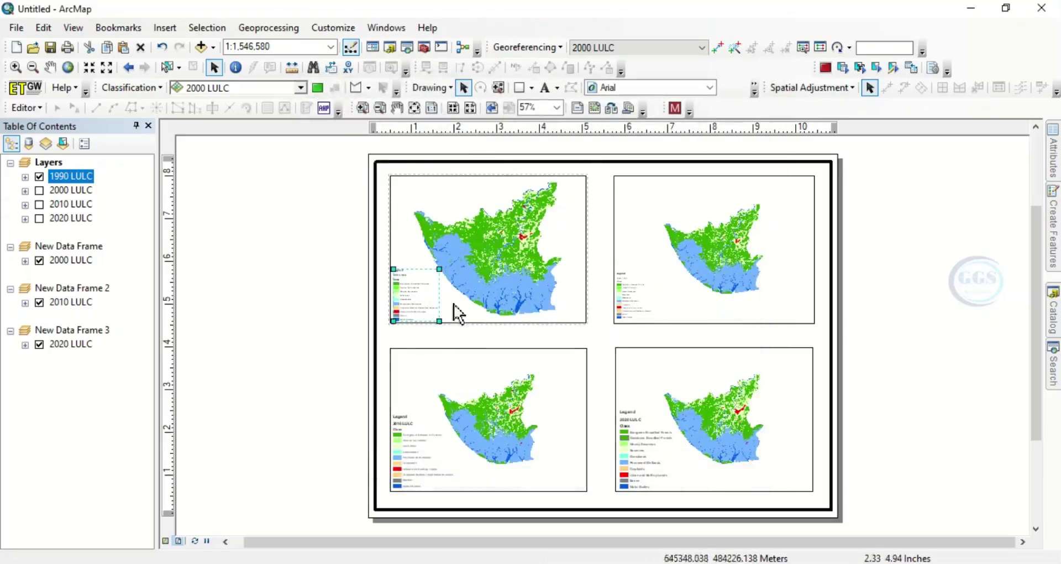
Zoom the 2000, 2010 and 2020 LULC data frames to the extents of their own layers
{"action": "left_click", "coordinate": [637, 296]}
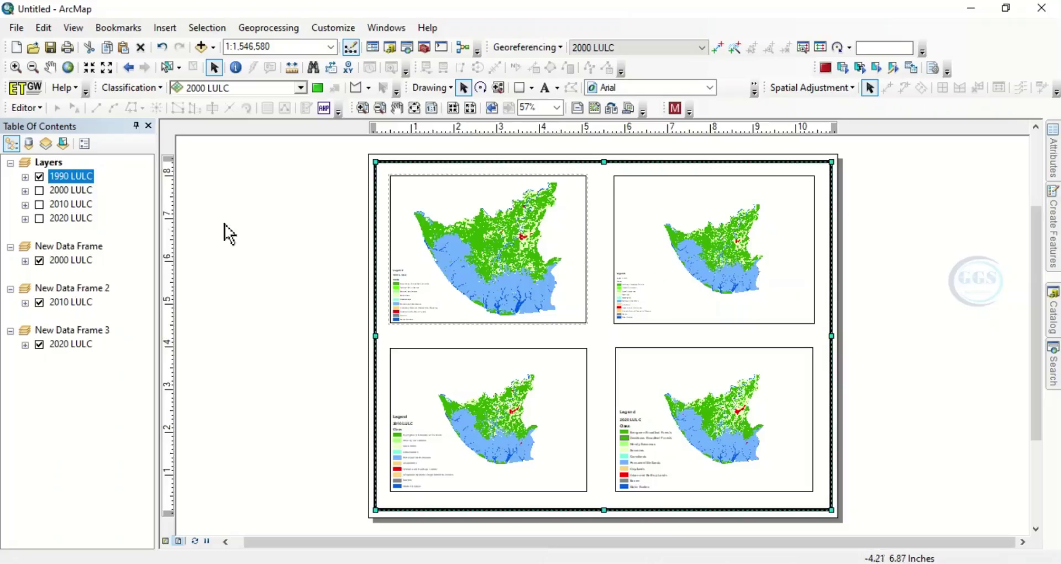
{"action": "right_click", "coordinate": [75, 261]}
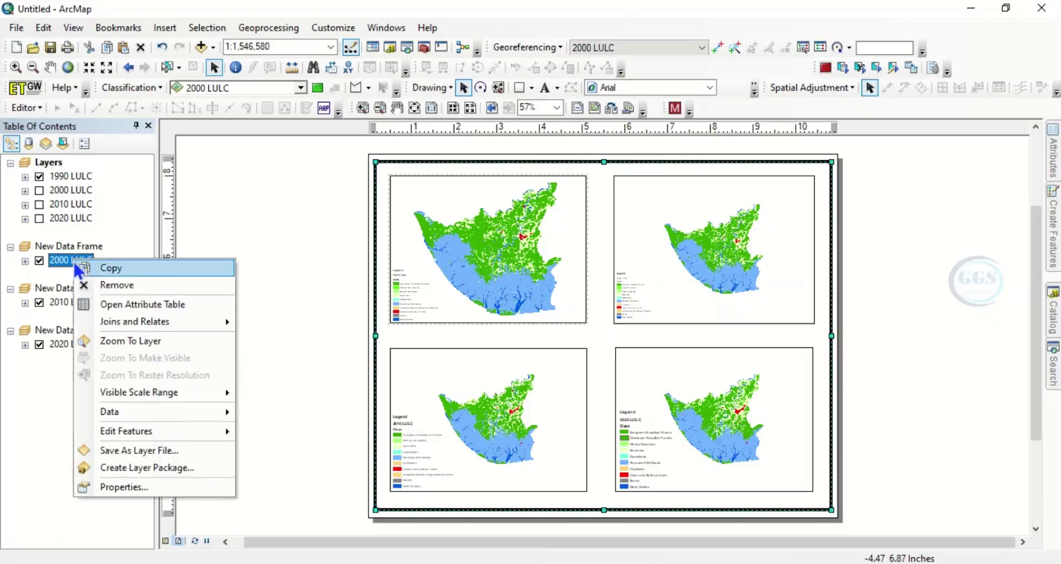
{"action": "left_click", "coordinate": [121, 341]}
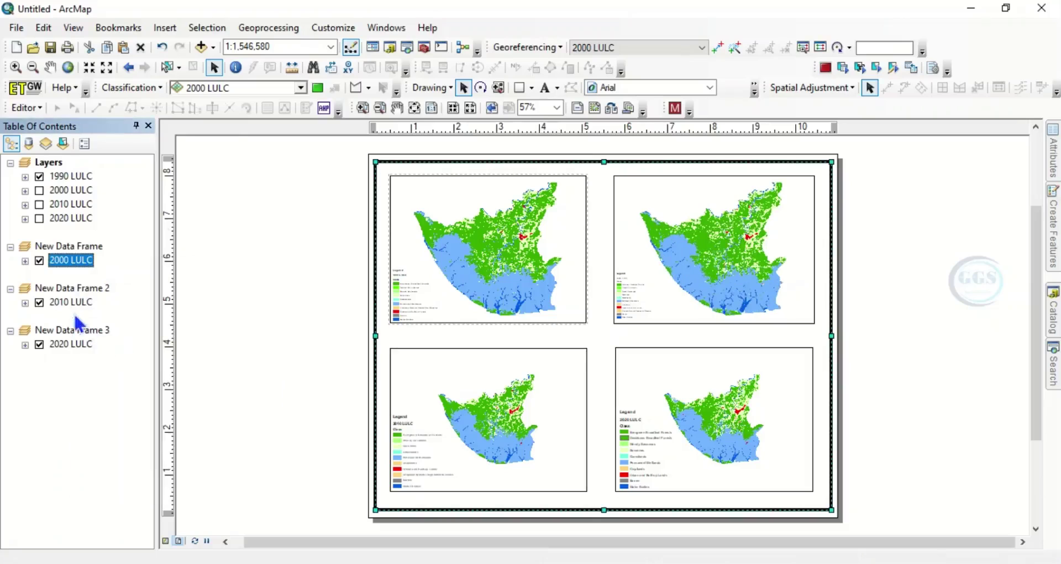
{"action": "left_click", "coordinate": [72, 302]}
{"action": "right_click", "coordinate": [71, 304]}
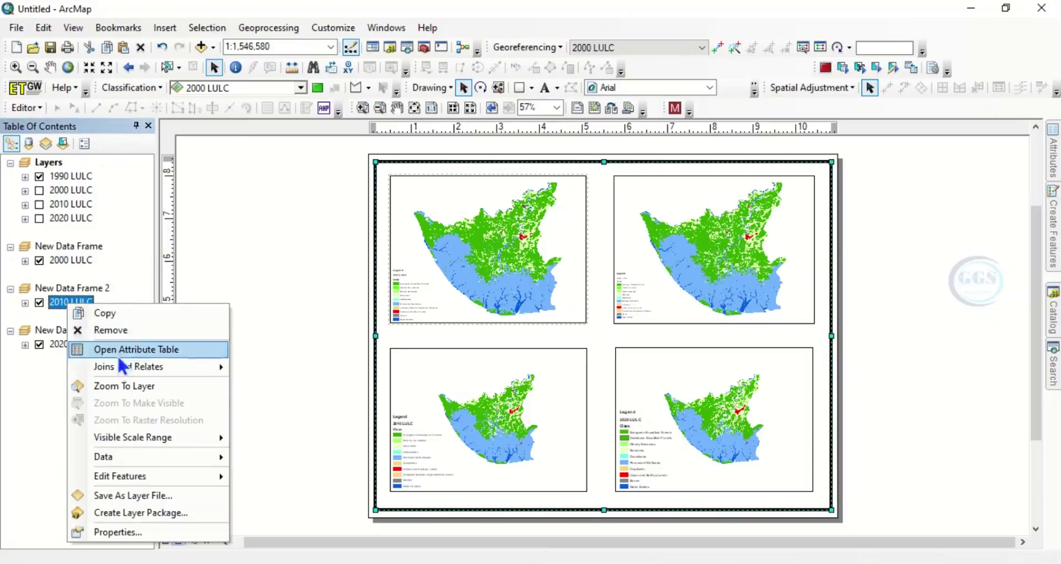
{"action": "left_click", "coordinate": [122, 388]}
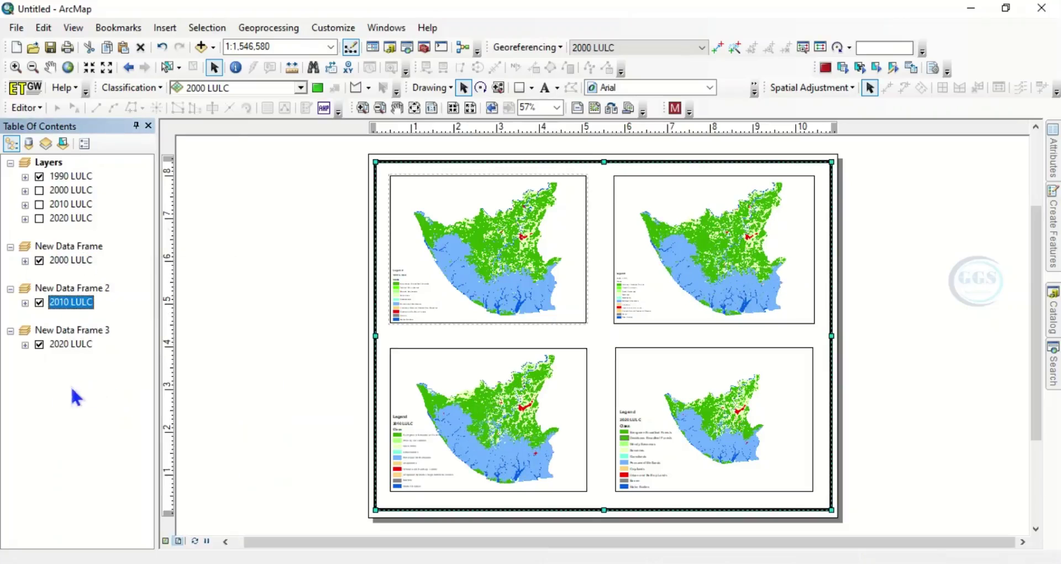
{"action": "left_click", "coordinate": [72, 343]}
{"action": "right_click", "coordinate": [71, 343]}
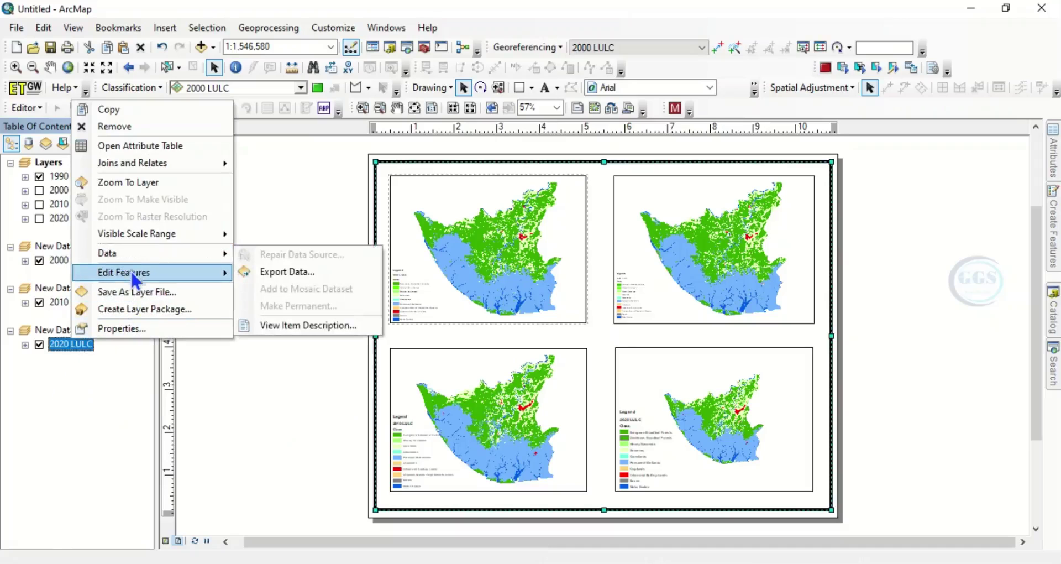
{"action": "left_click", "coordinate": [119, 182]}
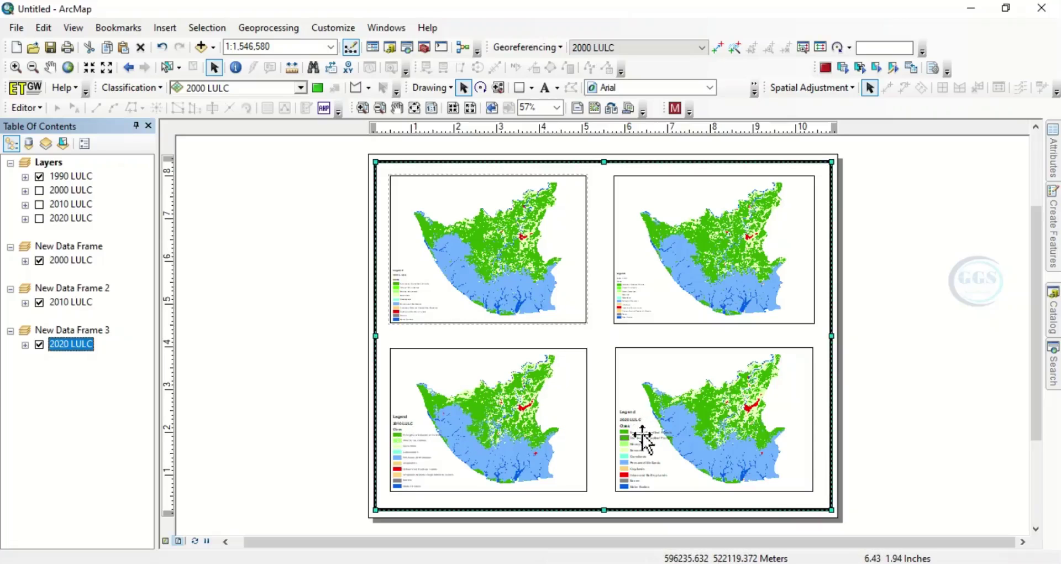
Add a labels-only graticule with a simple border to the 1990 LULC data frame, keeping 1-degree intervals for parallels and meridians
{"action": "left_click", "coordinate": [566, 304]}
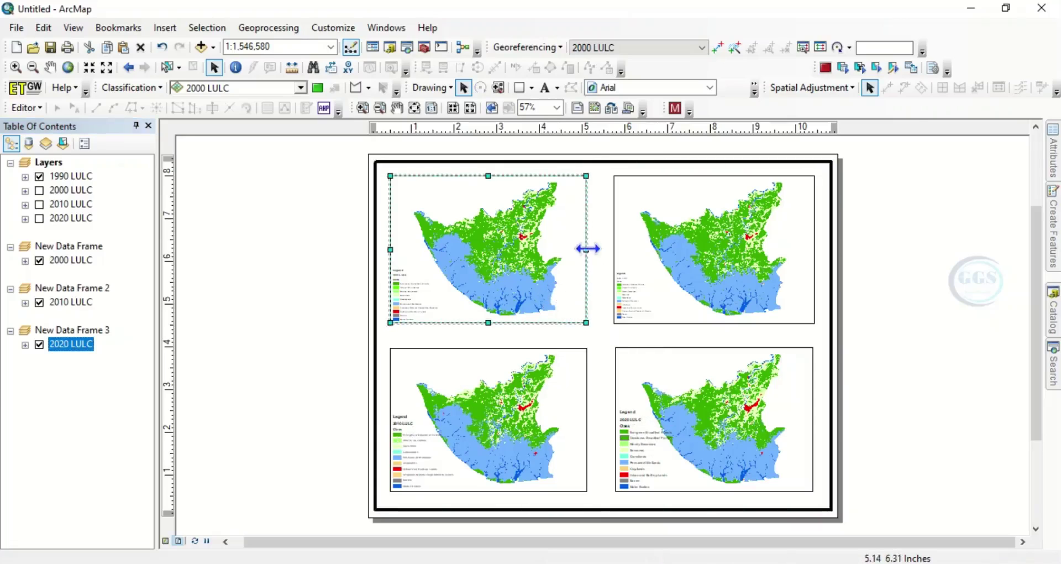
{"action": "right_click", "coordinate": [569, 311]}
{"action": "left_click", "coordinate": [612, 296]}
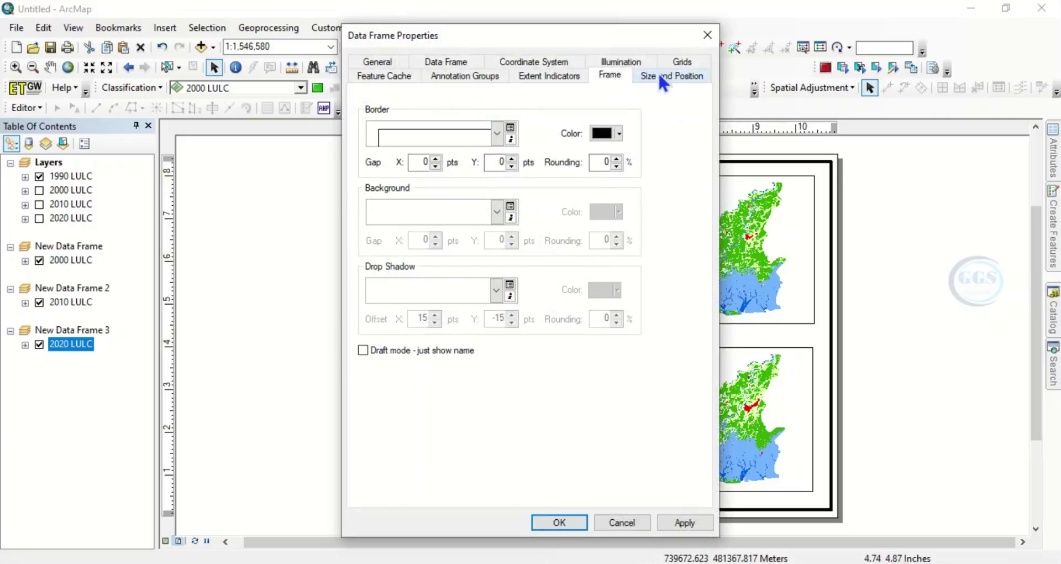
{"action": "left_click", "coordinate": [670, 63]}
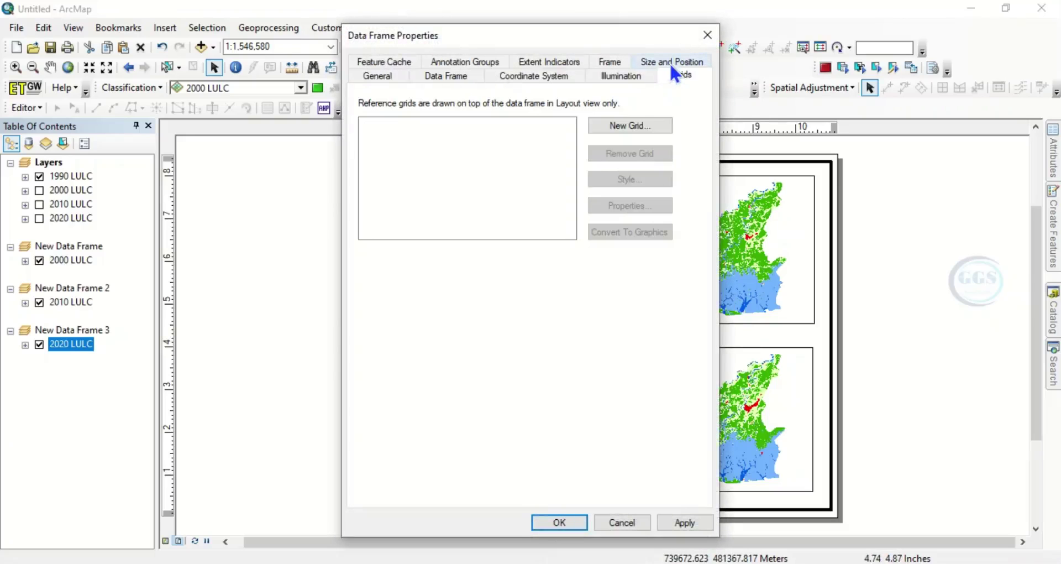
{"action": "left_click", "coordinate": [627, 127]}
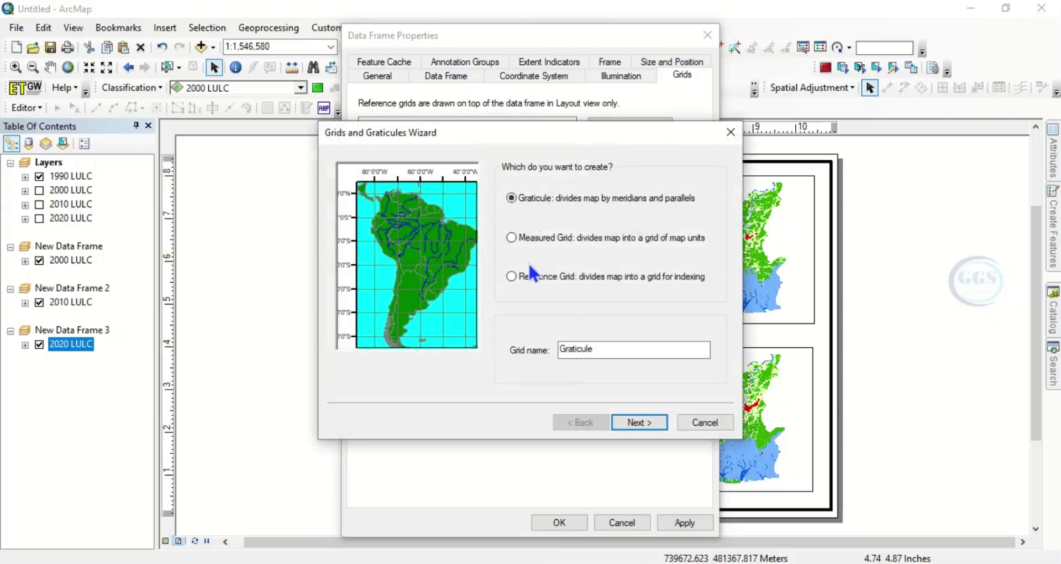
{"action": "left_click", "coordinate": [638, 422]}
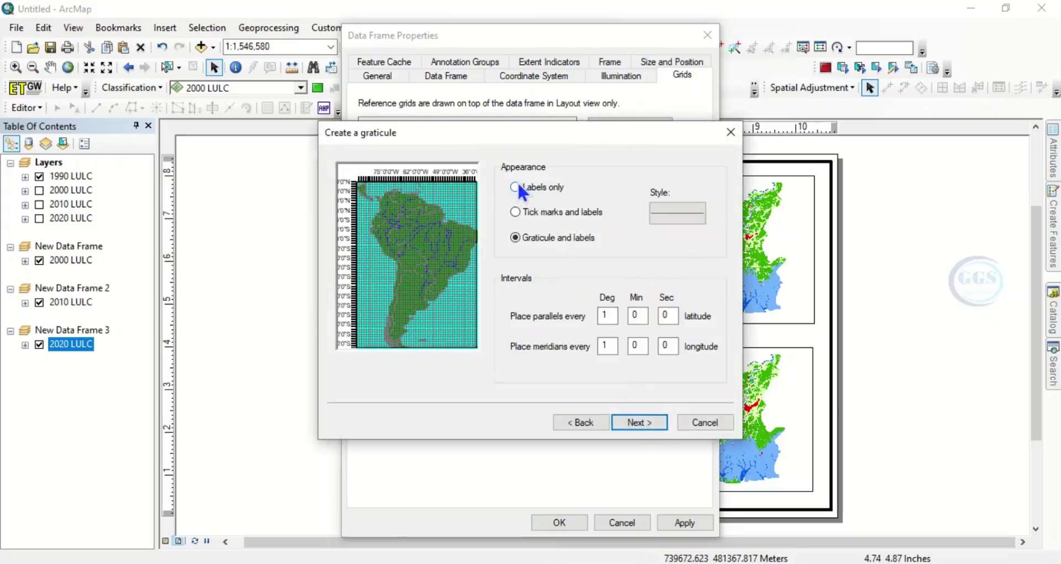
{"action": "left_click", "coordinate": [518, 186]}
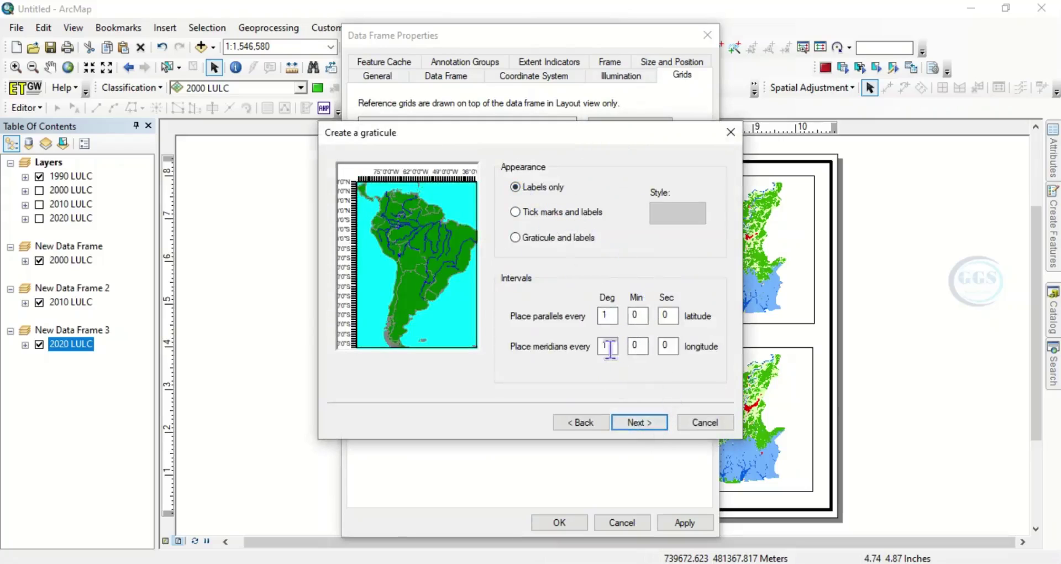
{"action": "left_click", "coordinate": [640, 435]}
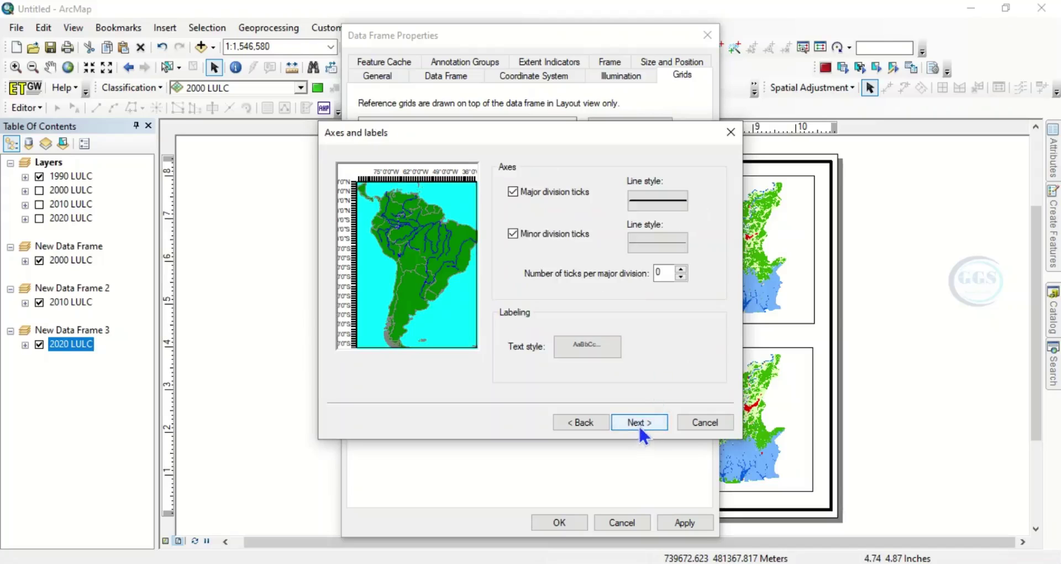
{"action": "left_click", "coordinate": [645, 423]}
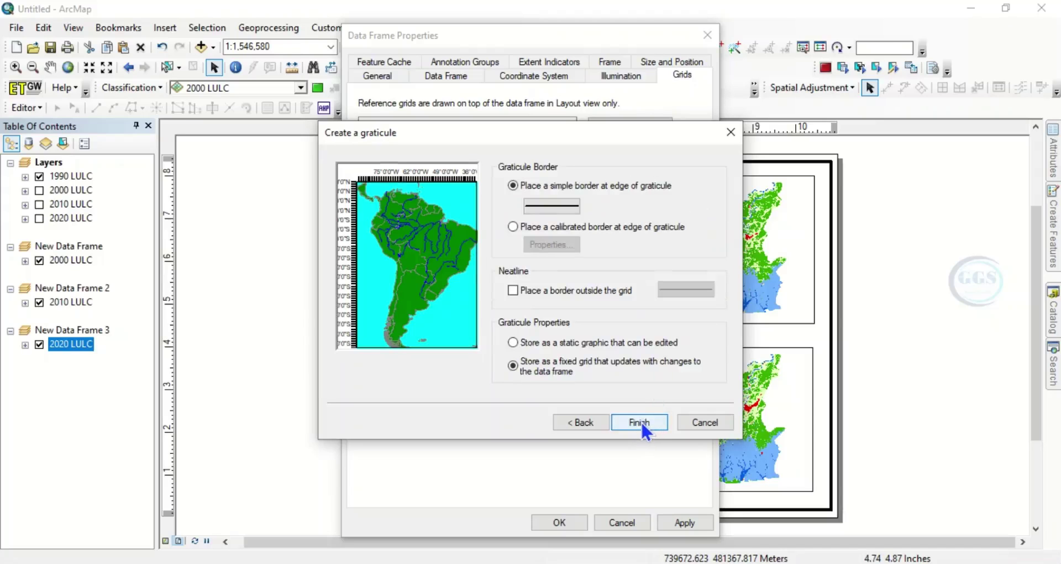
{"action": "left_click", "coordinate": [641, 420]}
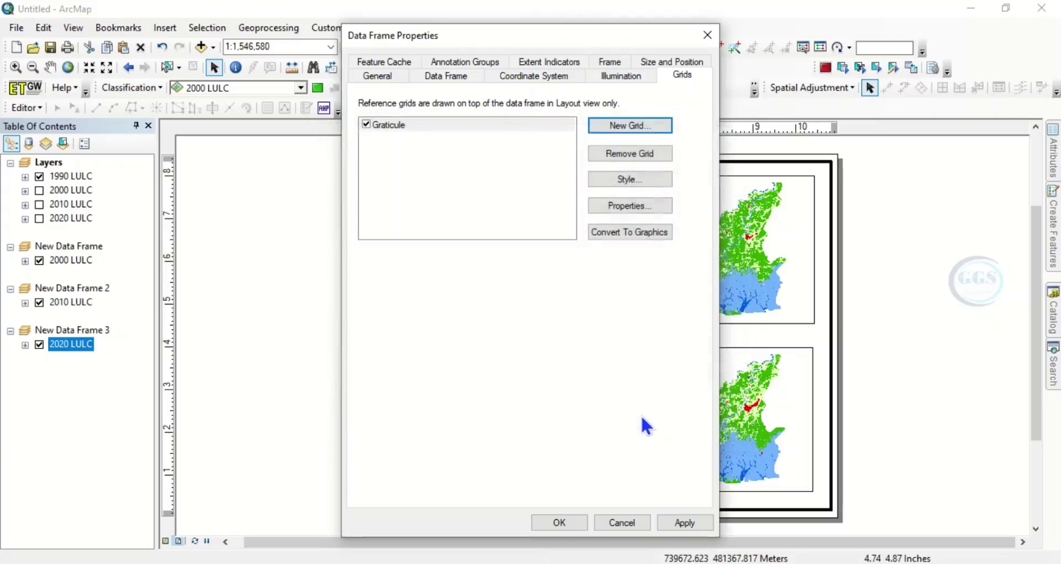
{"action": "left_click", "coordinate": [669, 523]}
Set the 1990 graticule's X and Y axis intervals to 2 degrees
{"action": "left_click_drag", "start_coordinate": [555, 40], "coordinate": [337, 17]}
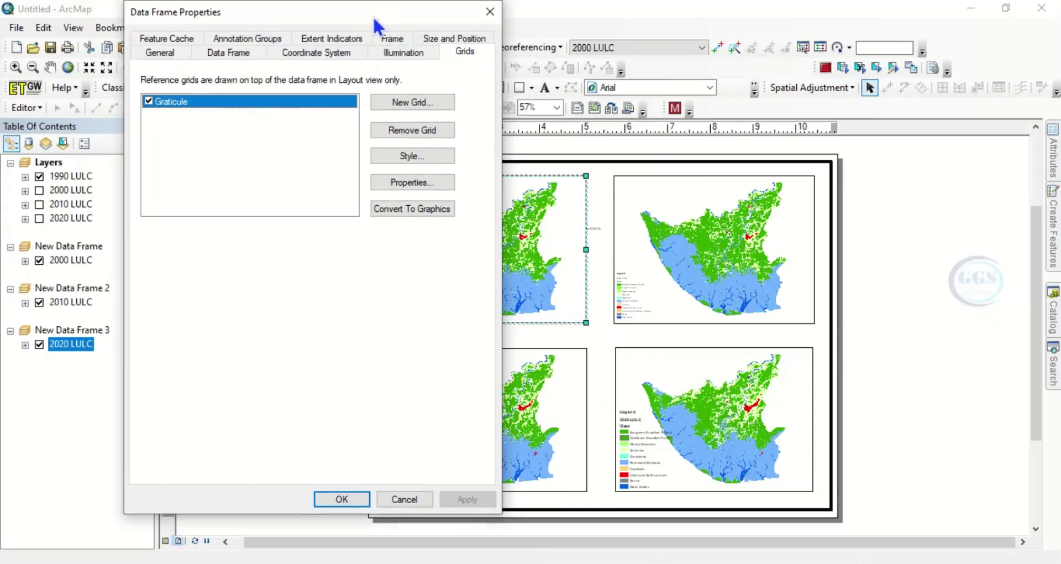
{"action": "left_click_drag", "start_coordinate": [374, 17], "coordinate": [396, 42]}
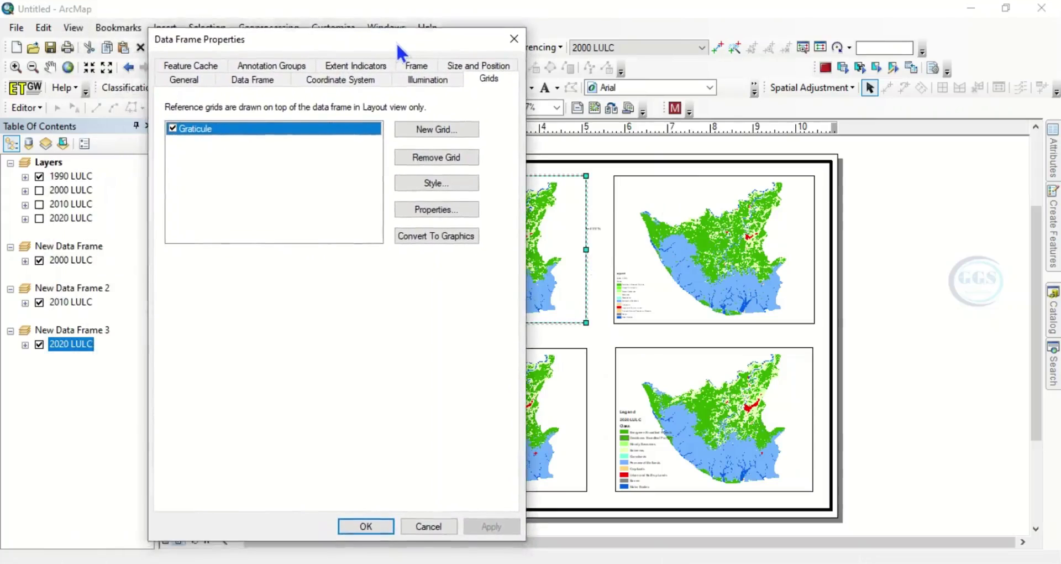
{"action": "left_click", "coordinate": [426, 210]}
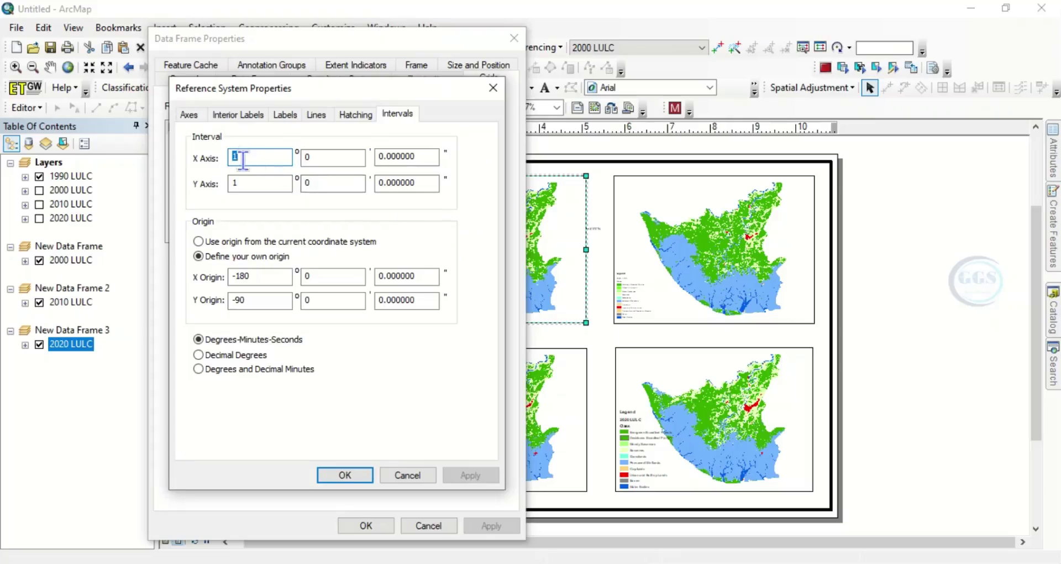
{"action": "type", "text": "2"}
{"action": "double_click", "coordinate": [235, 182]}
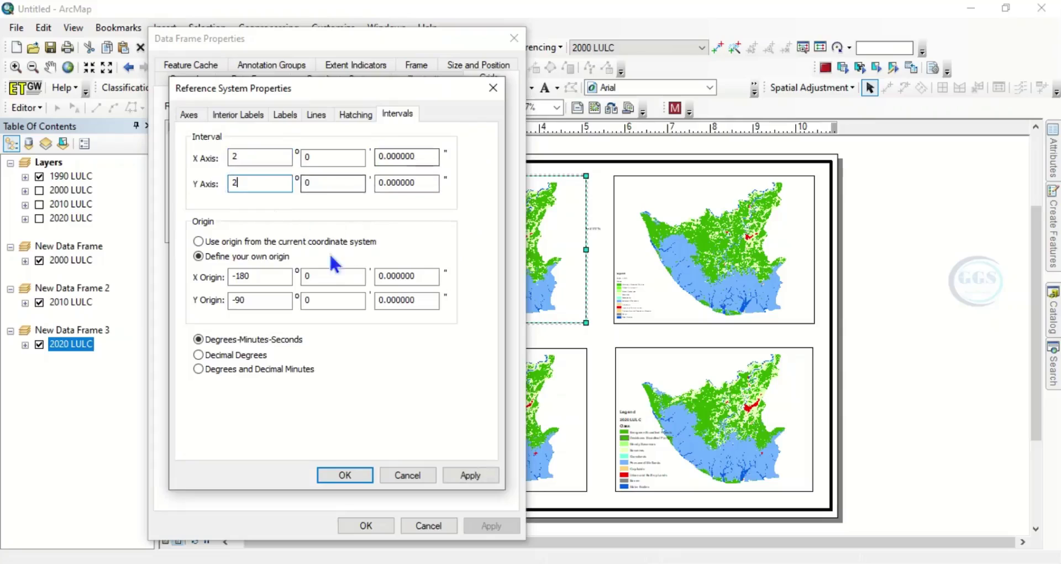
Make the 1990 graticule's left and right labels vertical, set the label size to 10, and apply the changes
{"action": "left_click", "coordinate": [279, 115]}
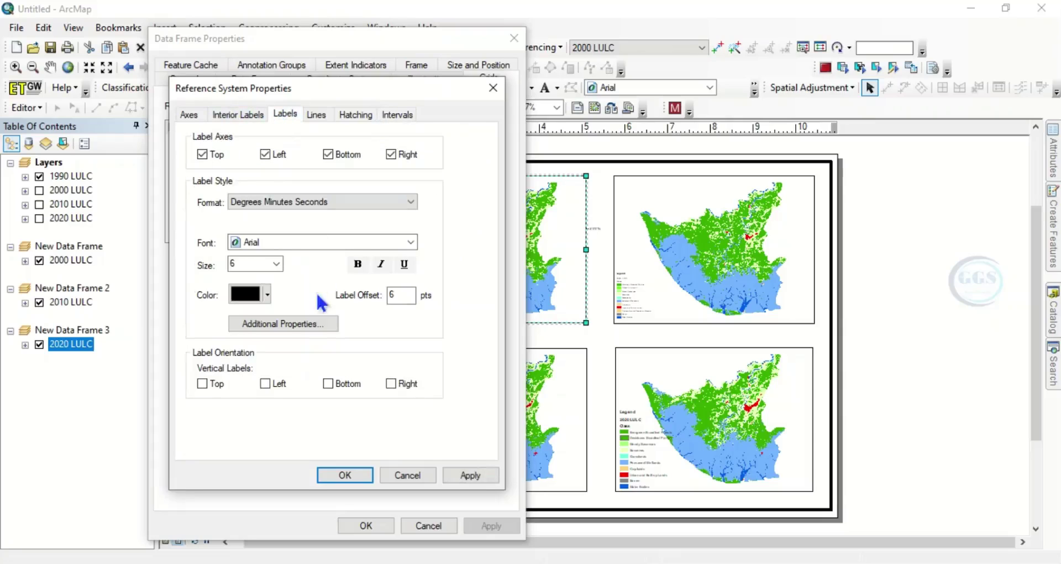
{"action": "left_click", "coordinate": [264, 383]}
{"action": "left_click", "coordinate": [391, 383]}
{"action": "left_click", "coordinate": [276, 264]}
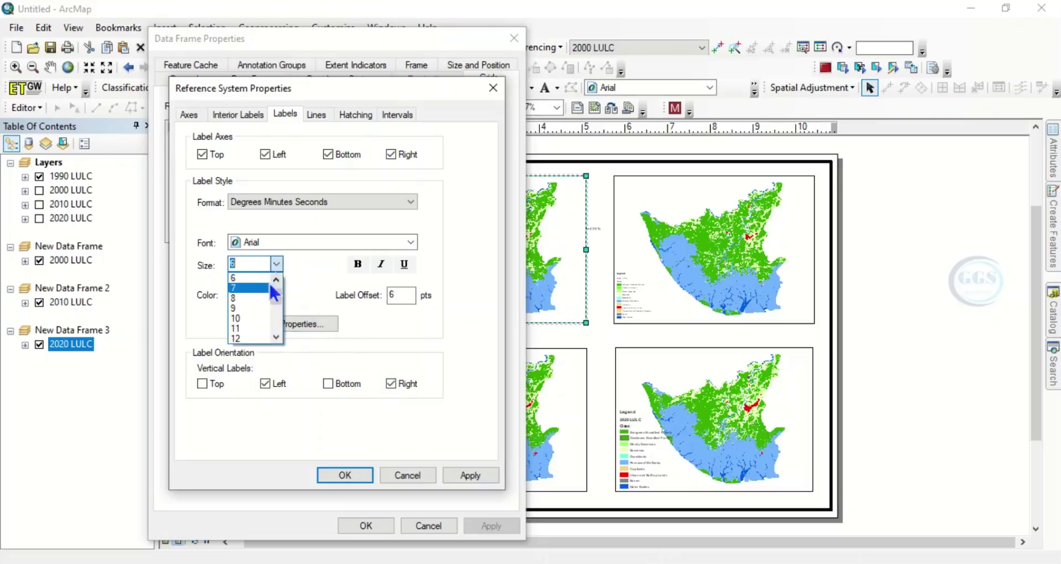
{"action": "left_click", "coordinate": [239, 319]}
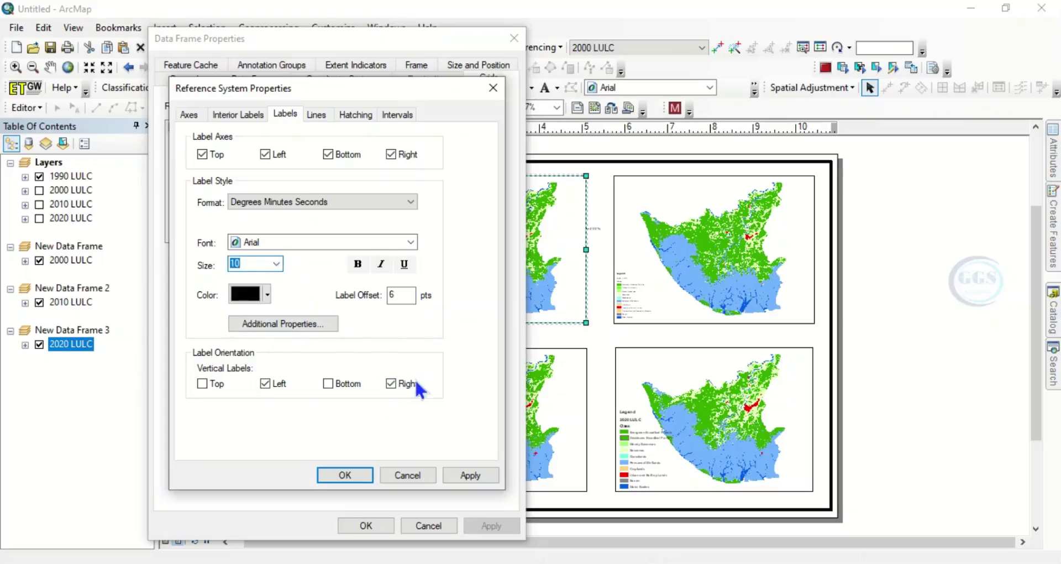
{"action": "left_click", "coordinate": [344, 474]}
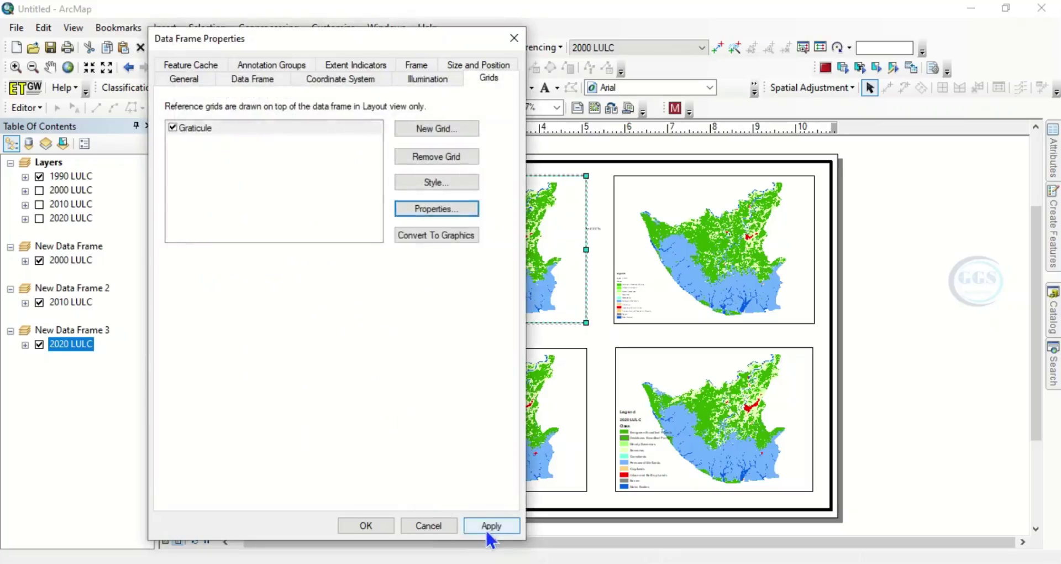
{"action": "left_click", "coordinate": [487, 526]}
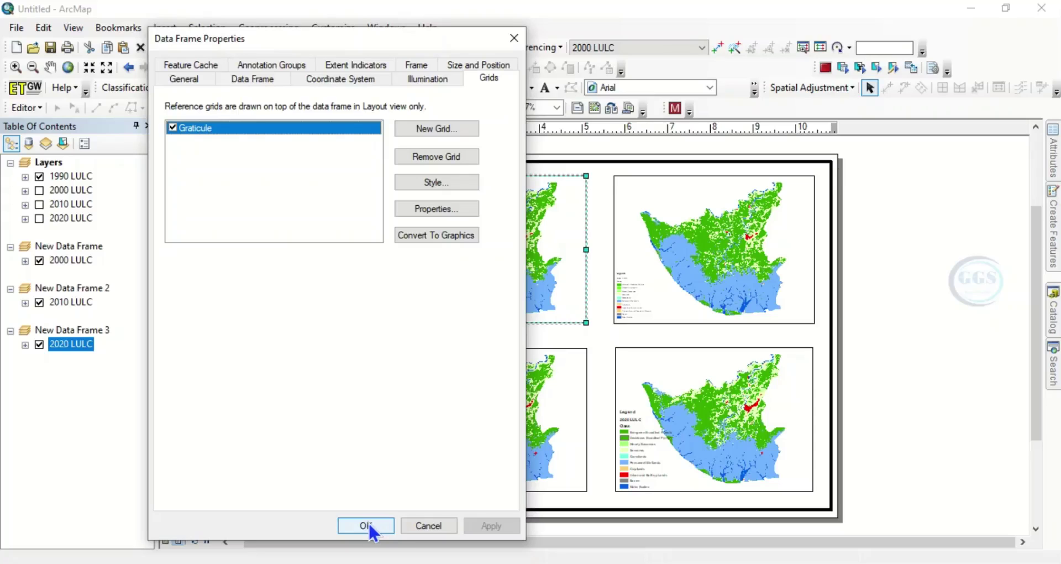
Set the 1990 graticule's X and Y axis intervals to 0 degrees 30 minutes and apply them to the data frame
{"action": "left_click", "coordinate": [433, 209]}
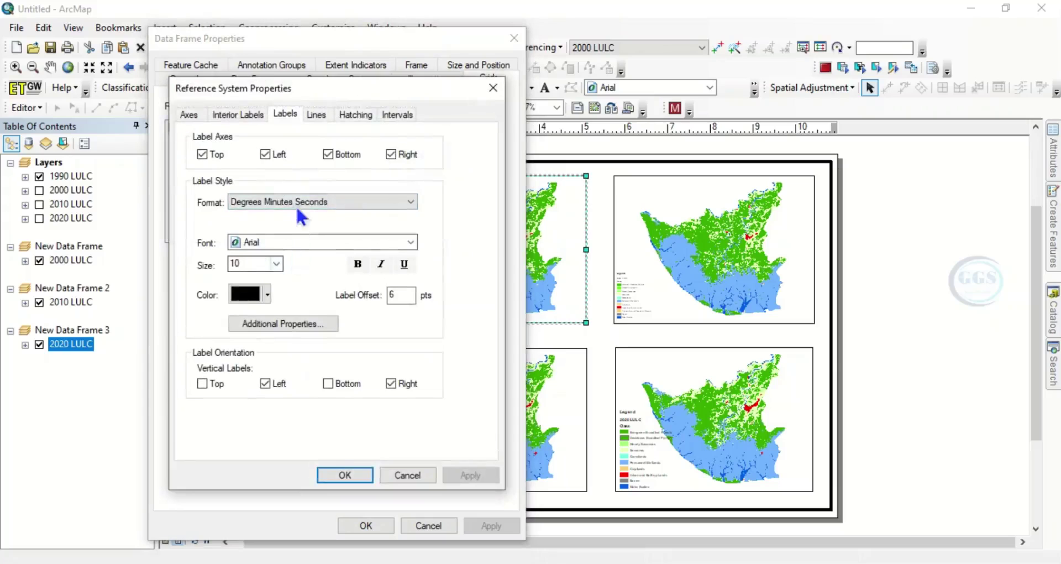
{"action": "left_click", "coordinate": [397, 115]}
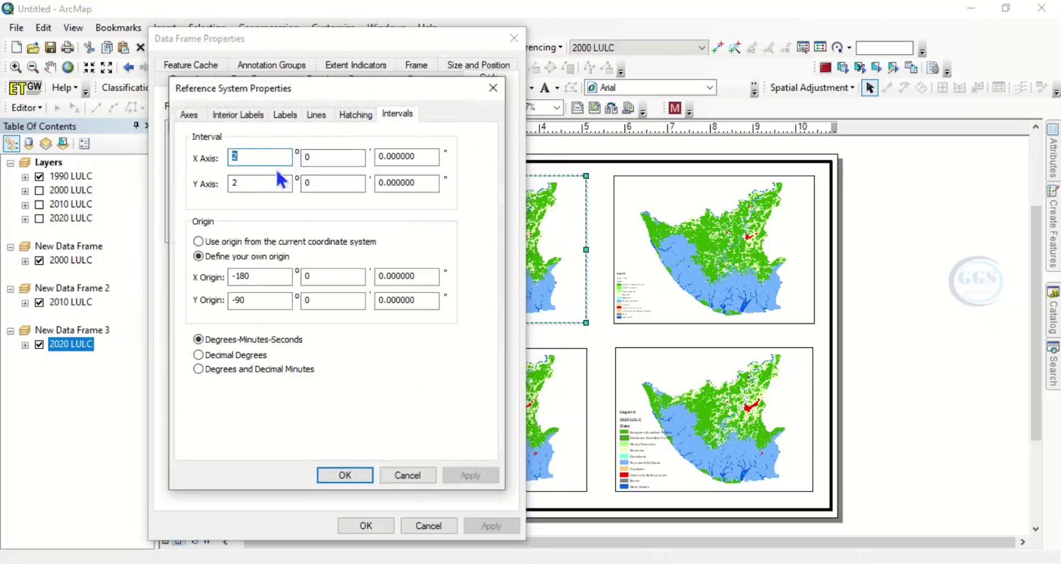
{"action": "type", "text": "0"}
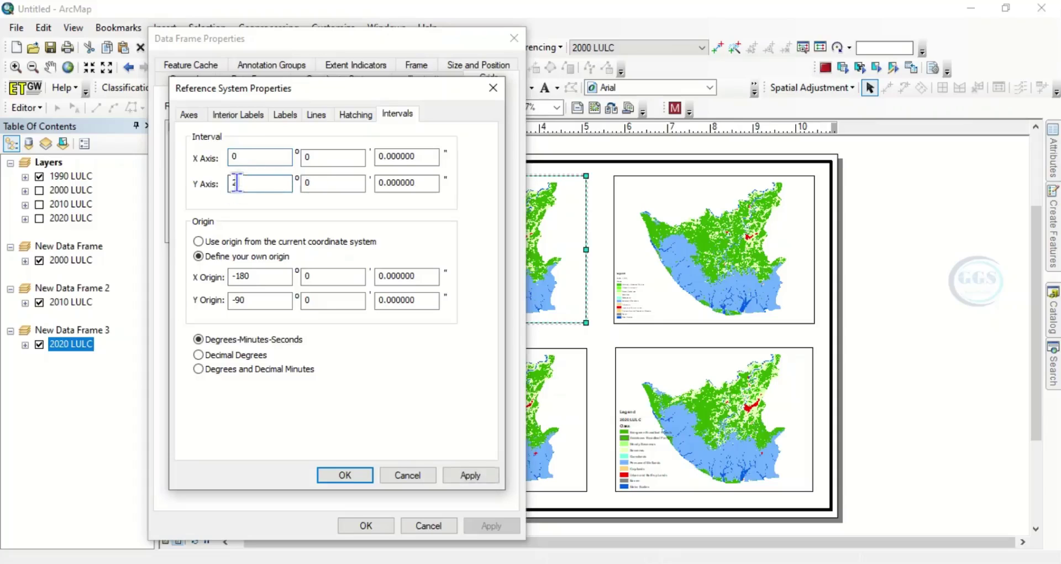
{"action": "type", "text": "0"}
{"action": "double_click", "coordinate": [304, 158]}
{"action": "key", "text": "BackSpace"}
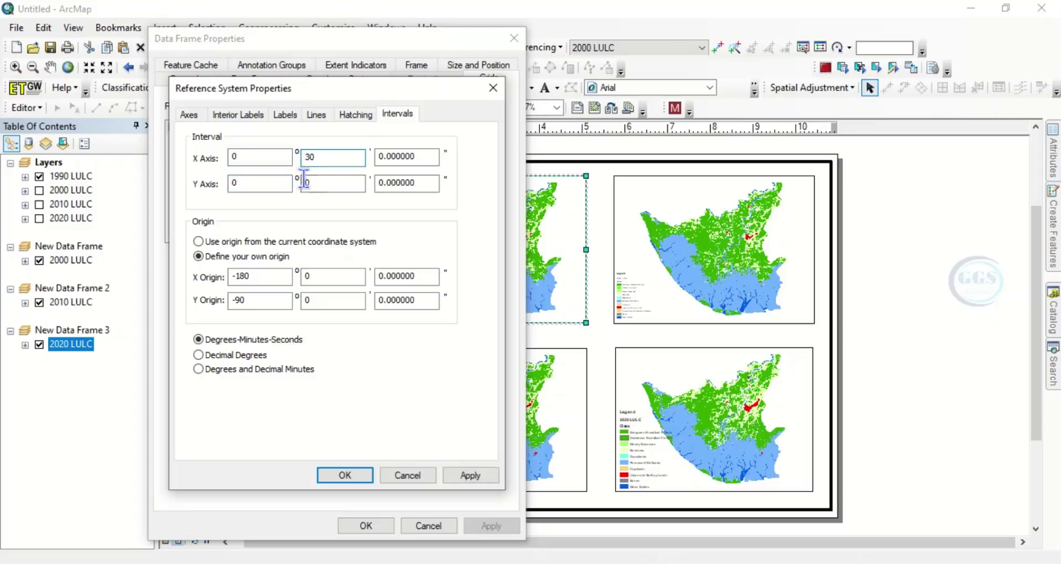
{"action": "left_click", "coordinate": [364, 476]}
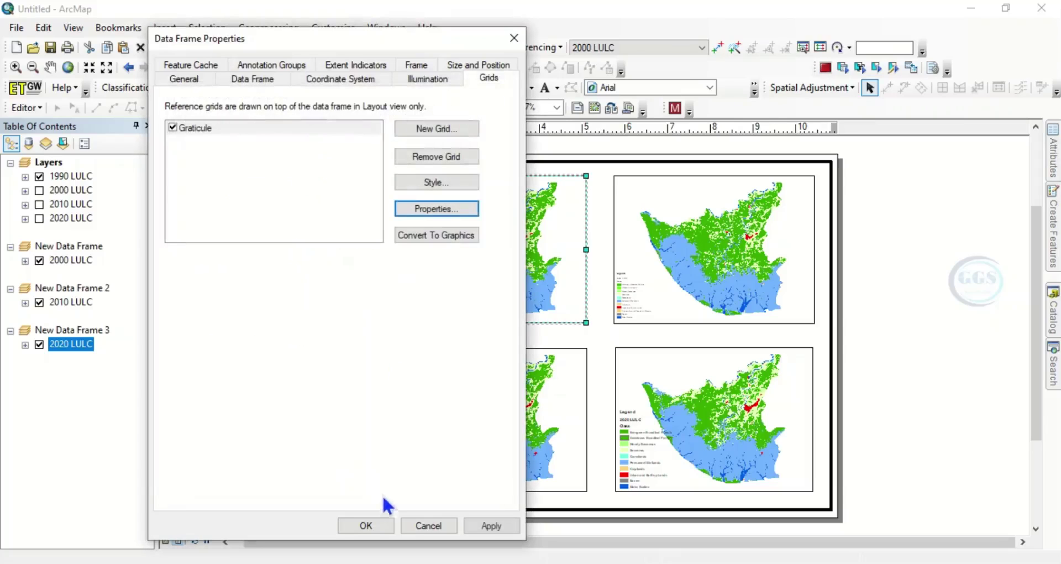
{"action": "left_click", "coordinate": [486, 526]}
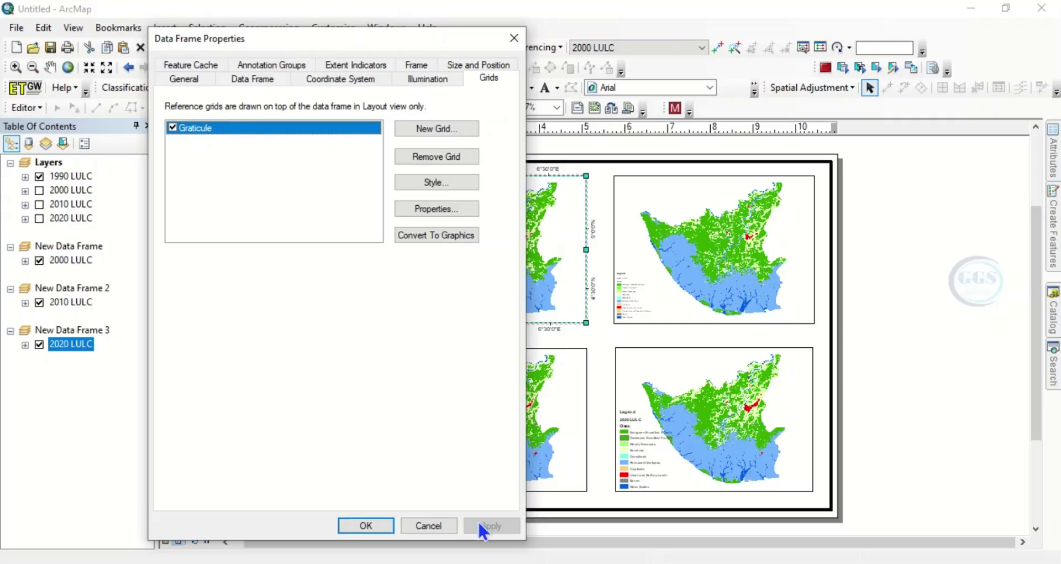
{"action": "left_click", "coordinate": [365, 529]}
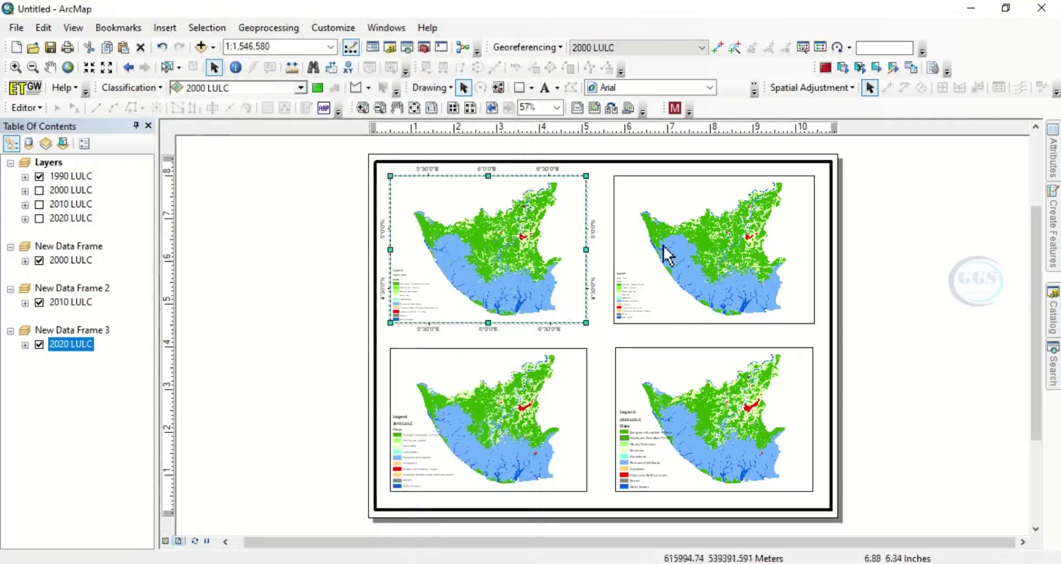
Add a labels-only graticule to the 2000 LULC data frame with parallels and meridians every 30 minutes and a simple border
{"action": "left_click", "coordinate": [670, 319]}
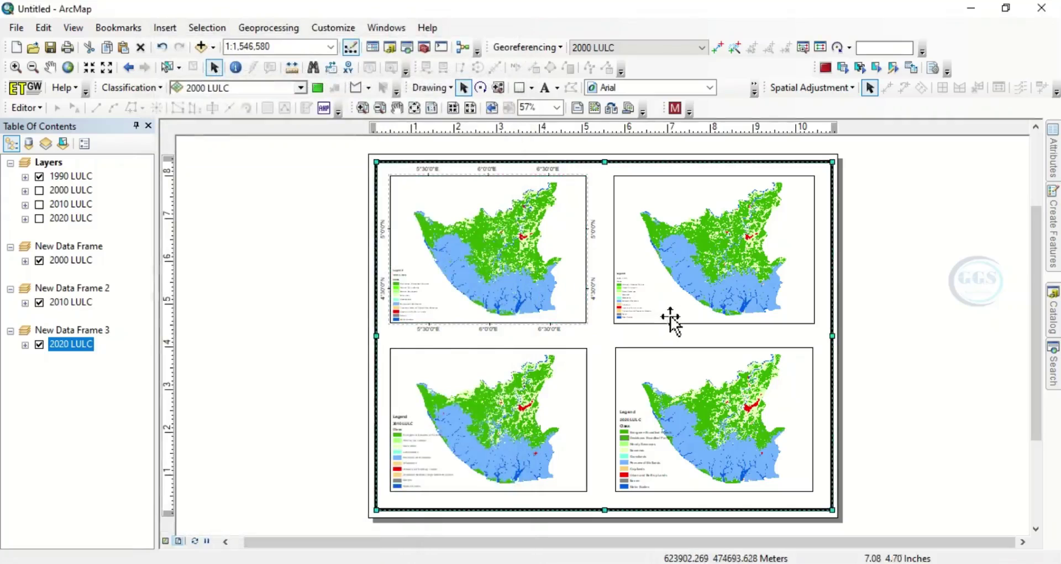
{"action": "left_click_drag", "start_coordinate": [670, 319], "coordinate": [670, 318]}
{"action": "left_click", "coordinate": [666, 305]}
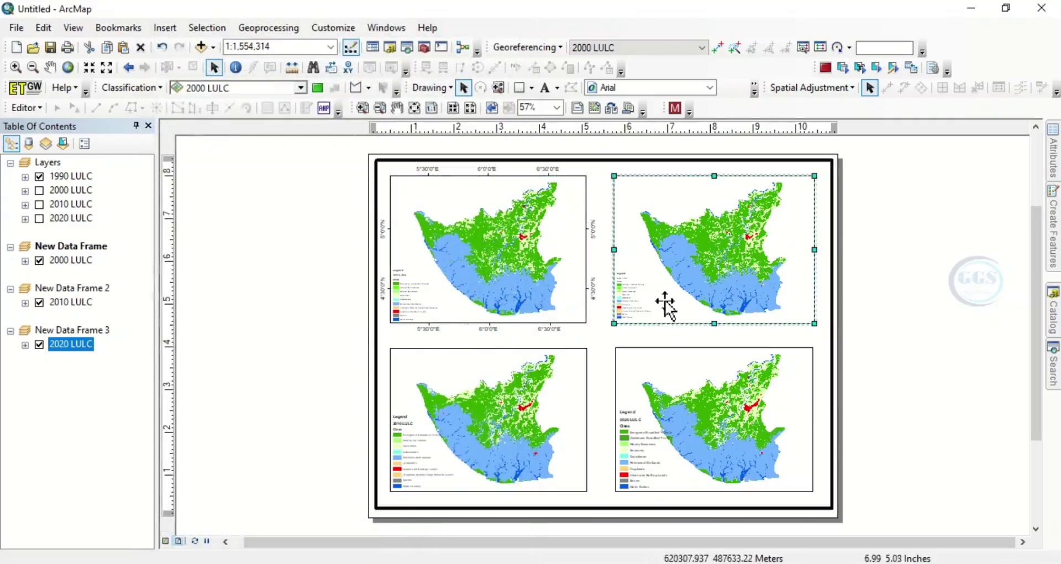
{"action": "right_click", "coordinate": [670, 310]}
{"action": "left_click", "coordinate": [722, 302]}
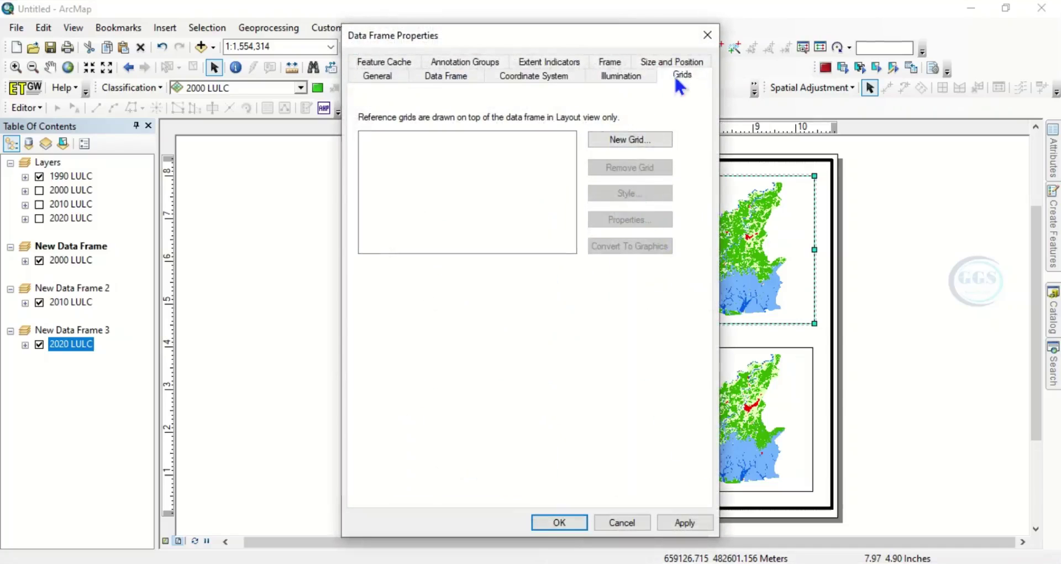
{"action": "left_click", "coordinate": [634, 139]}
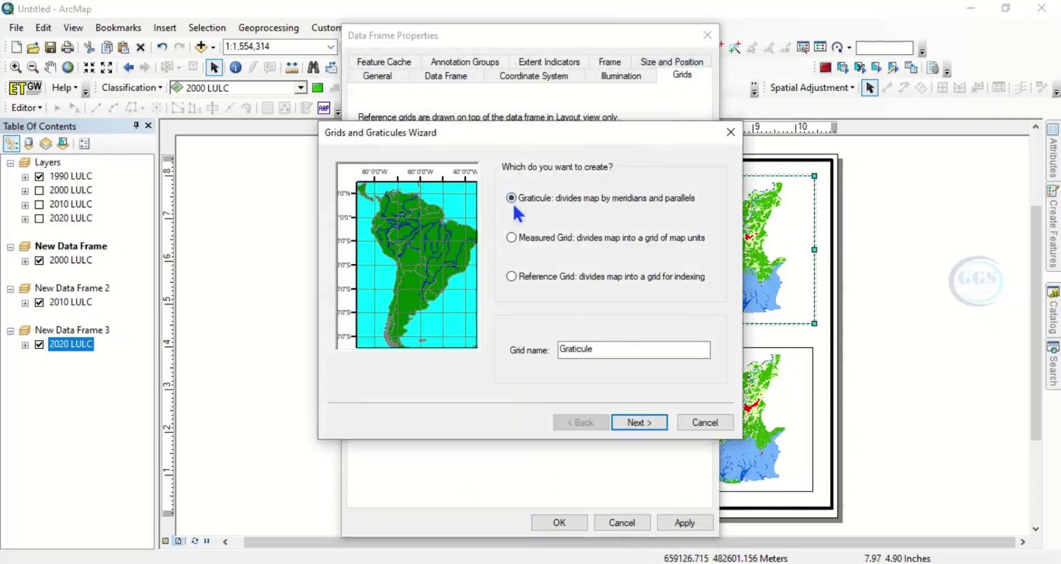
{"action": "left_click", "coordinate": [638, 422]}
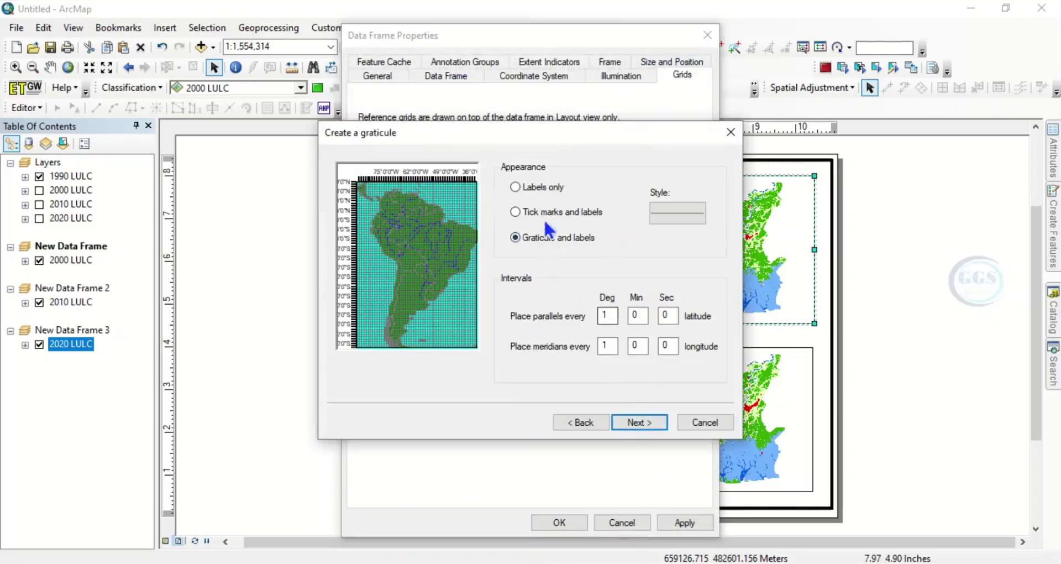
{"action": "left_click", "coordinate": [527, 187]}
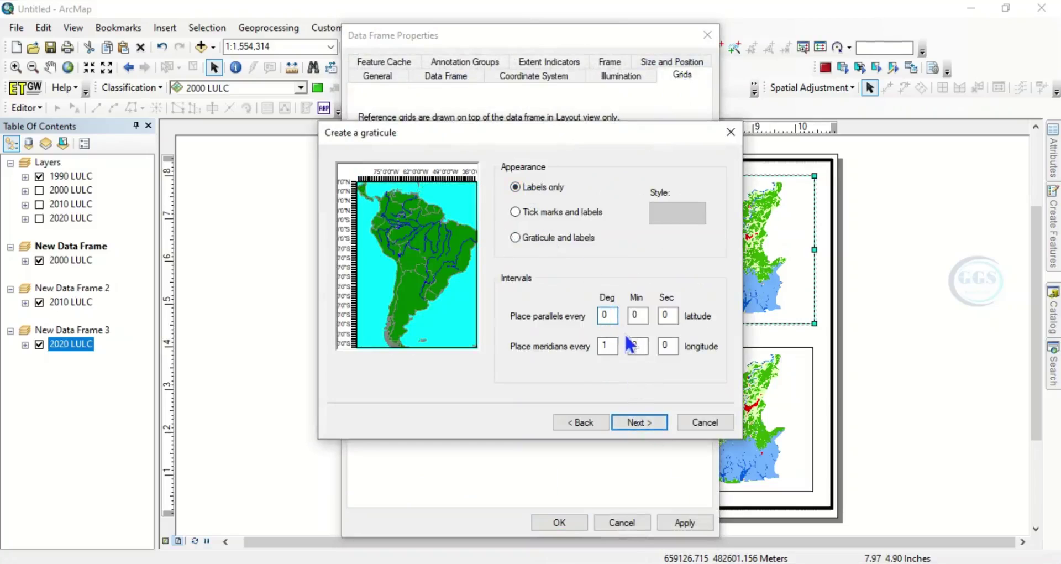
{"action": "left_click_drag", "start_coordinate": [612, 345], "coordinate": [600, 339]}
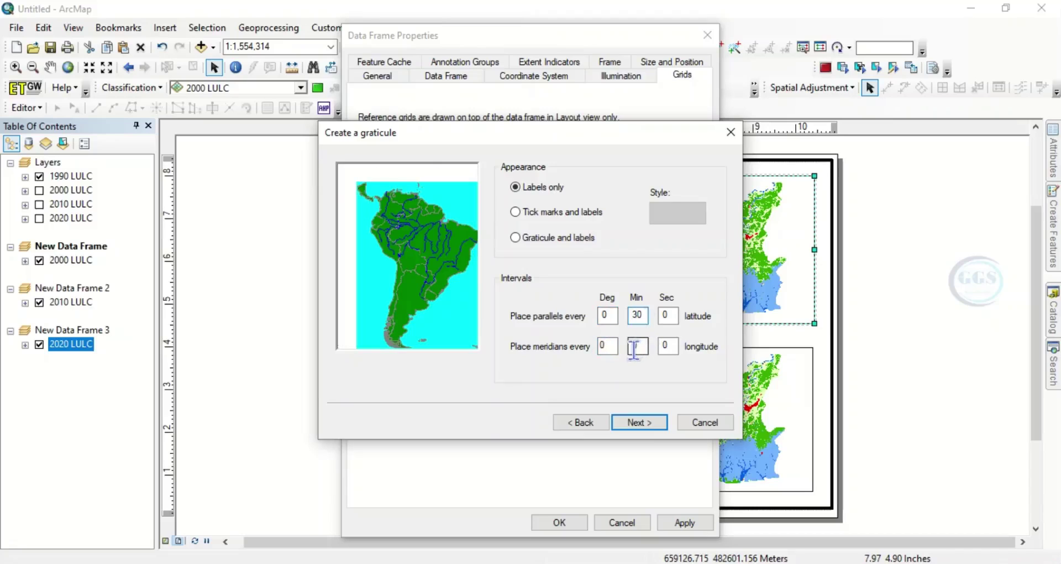
{"action": "left_click", "coordinate": [659, 425]}
{"action": "left_click", "coordinate": [648, 424]}
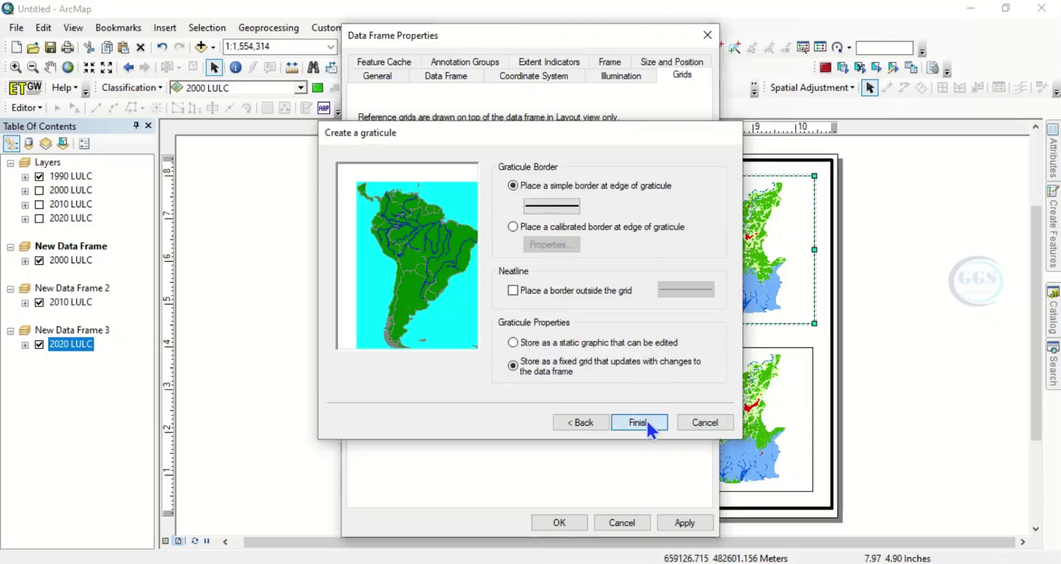
{"action": "left_click", "coordinate": [650, 426]}
{"action": "left_click", "coordinate": [681, 523]}
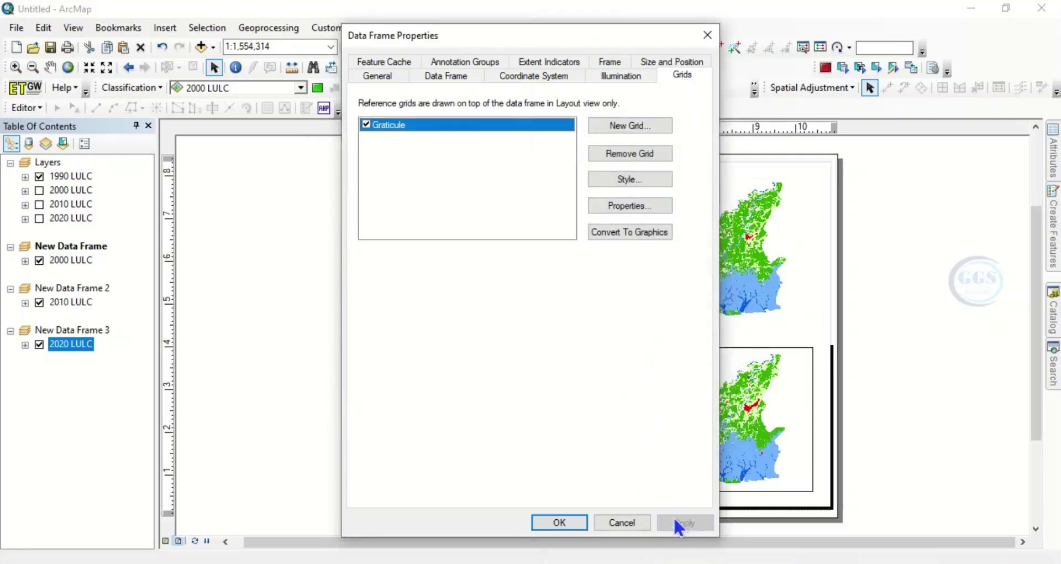
Set the 2000 graticule's labels to bold size 10 with vertical left and right labels, and apply them to the data frame
{"action": "left_click", "coordinate": [623, 220]}
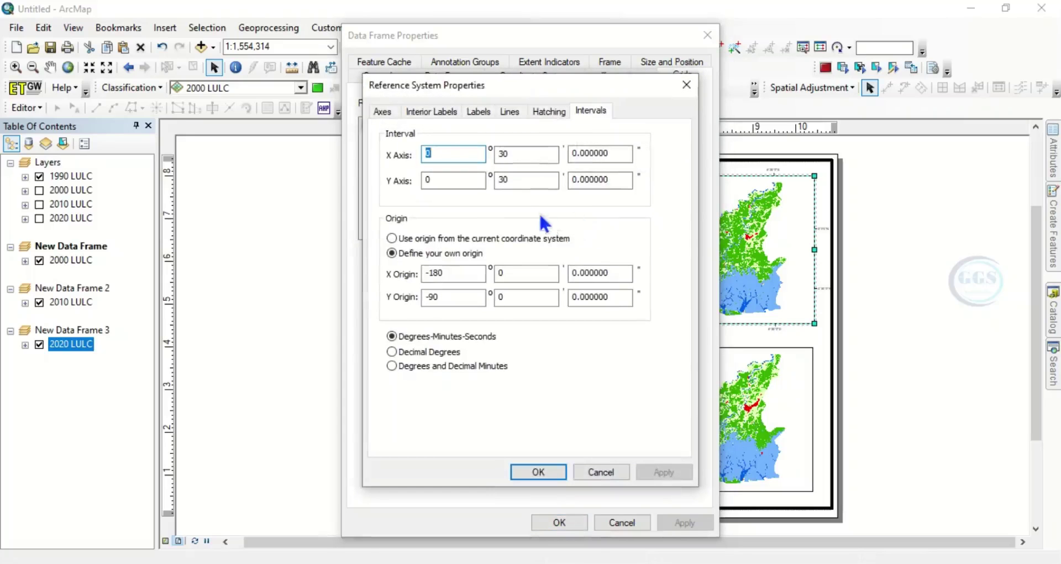
{"action": "left_click", "coordinate": [479, 111]}
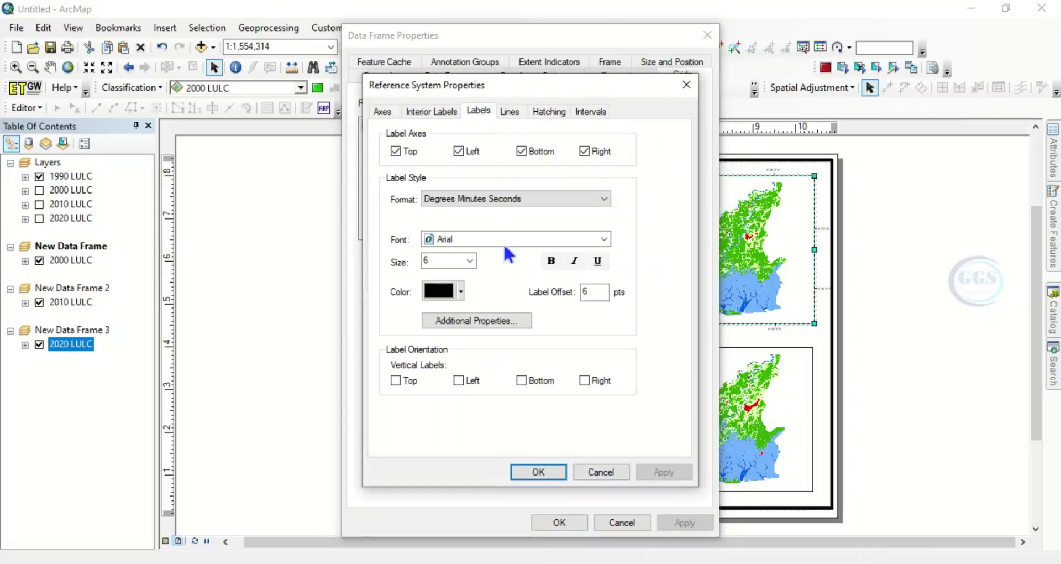
{"action": "left_click", "coordinate": [469, 261]}
{"action": "left_click", "coordinate": [445, 315]}
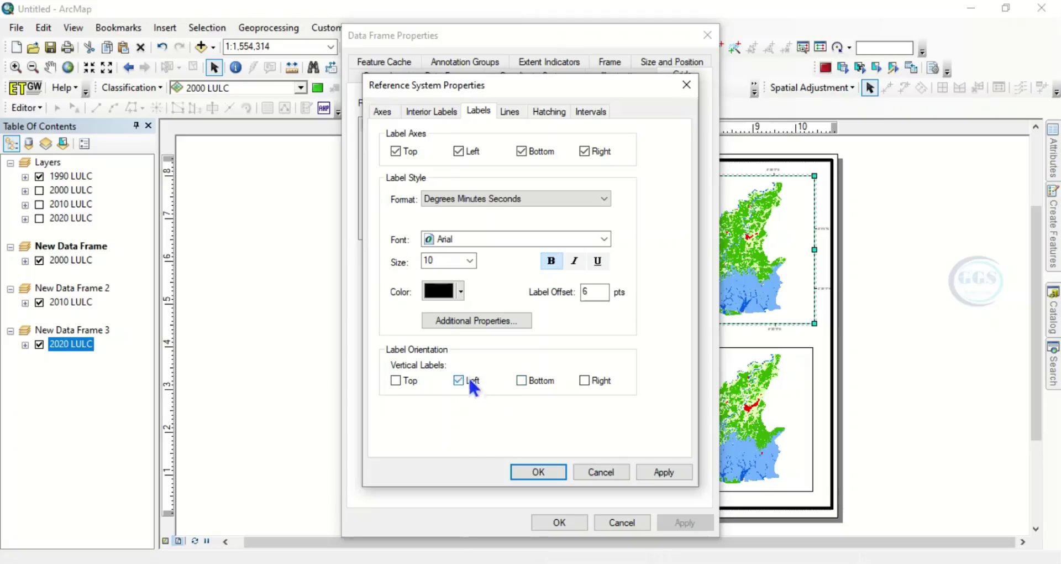
{"action": "left_click", "coordinate": [587, 381]}
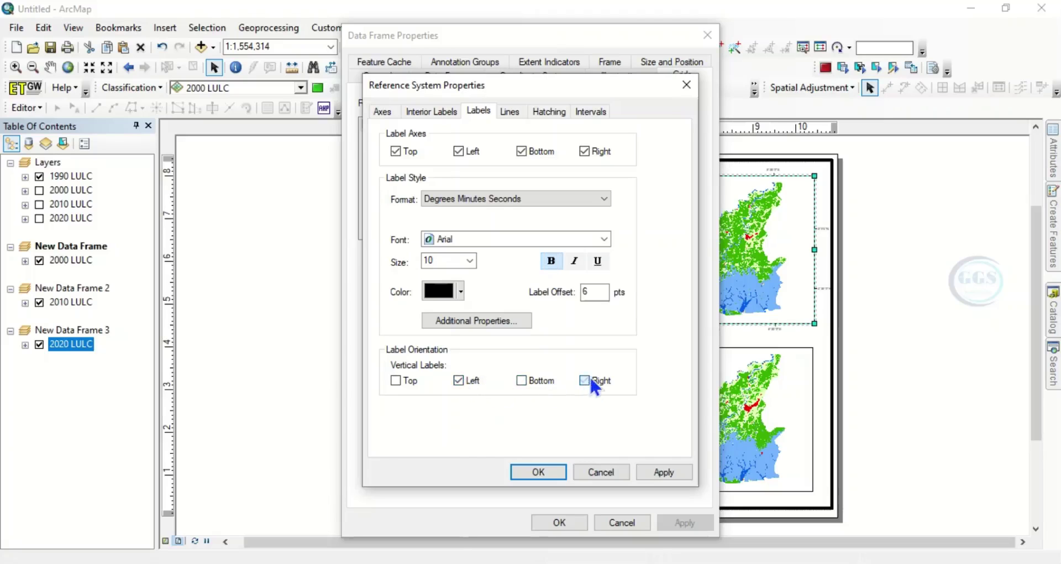
{"action": "left_click", "coordinate": [540, 473]}
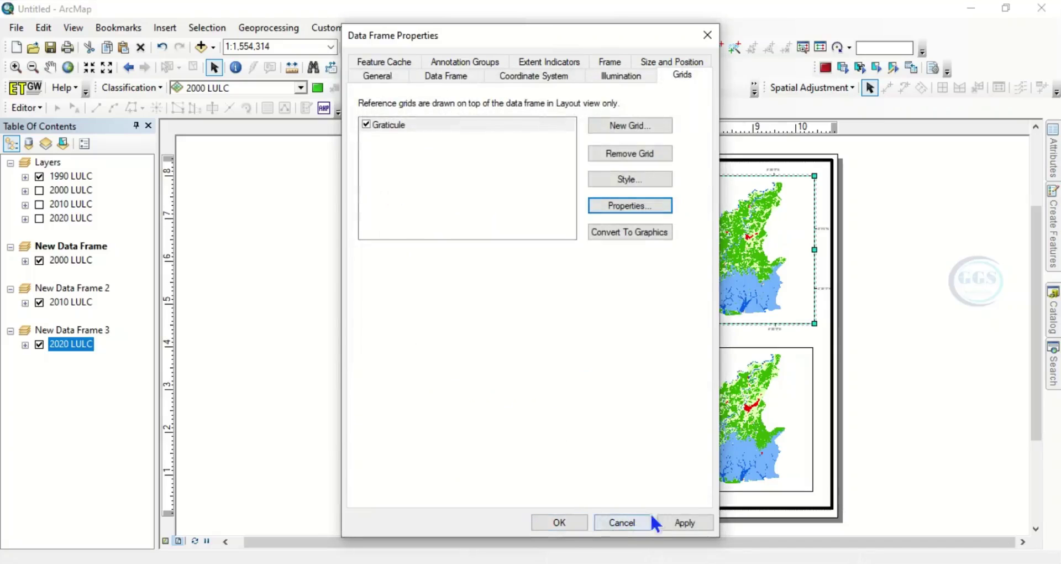
{"action": "left_click", "coordinate": [575, 523]}
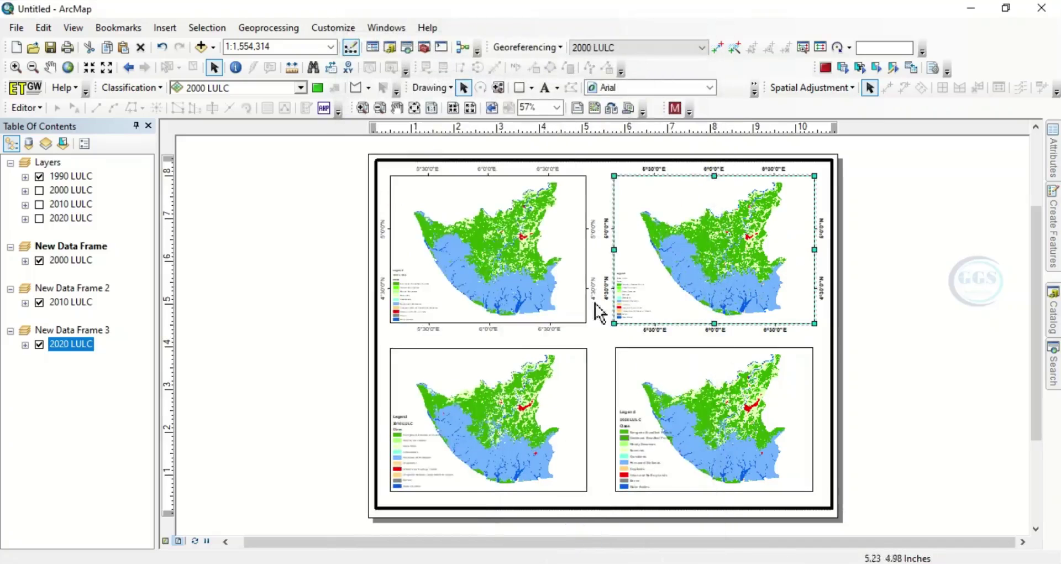
Add a labels-only graticule to the 2020 LULC data frame with parallels and meridians every 30 minutes
{"action": "left_click", "coordinate": [533, 426]}
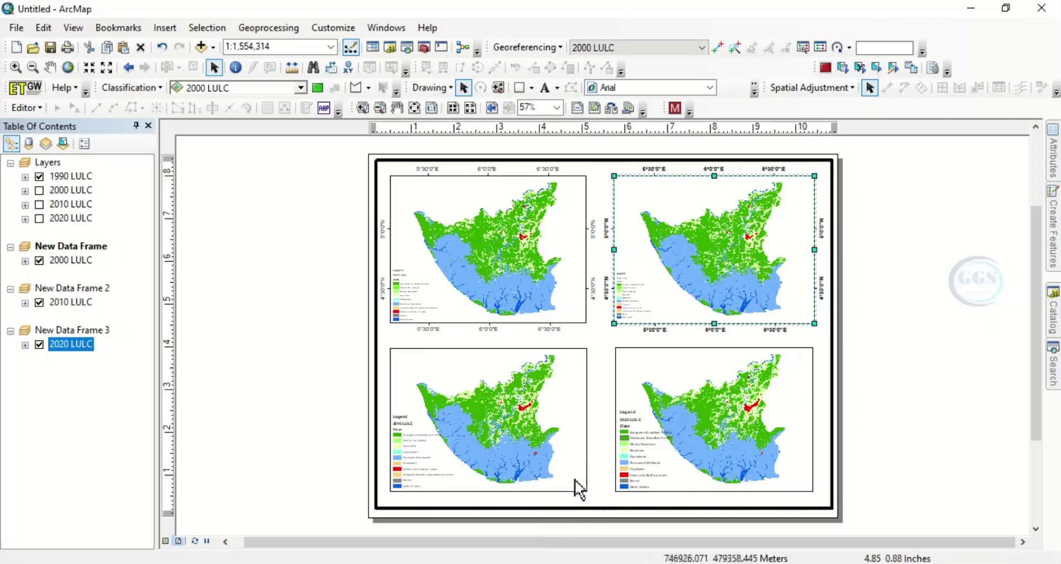
{"action": "left_click", "coordinate": [702, 464]}
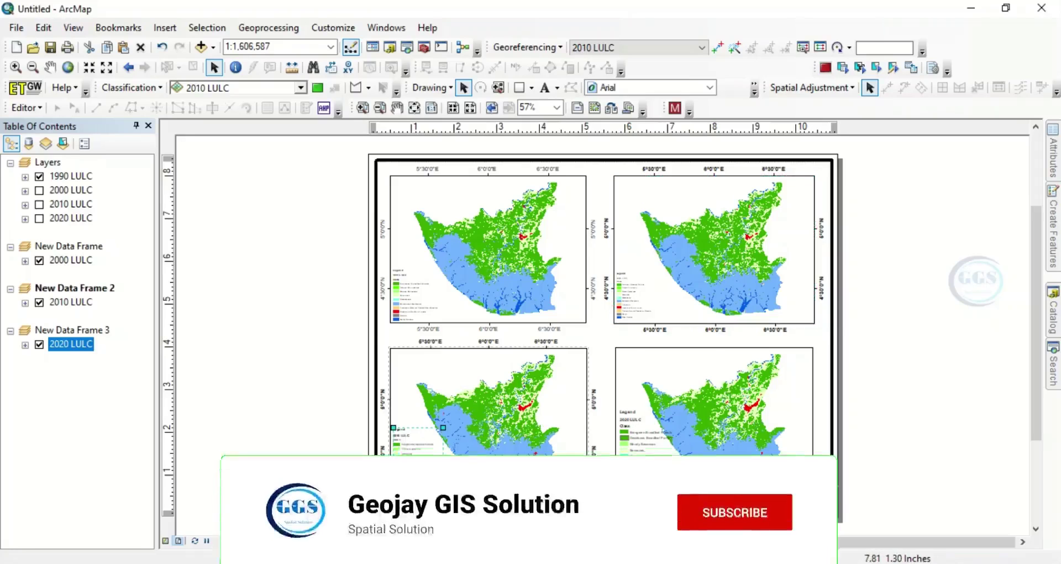
{"action": "right_click", "coordinate": [688, 470]}
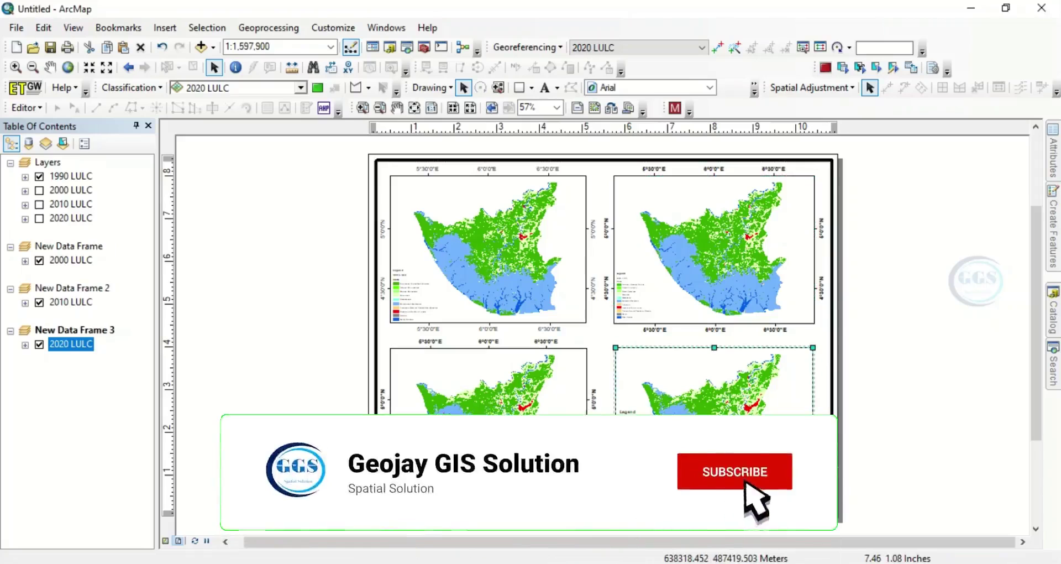
{"action": "left_click", "coordinate": [741, 459]}
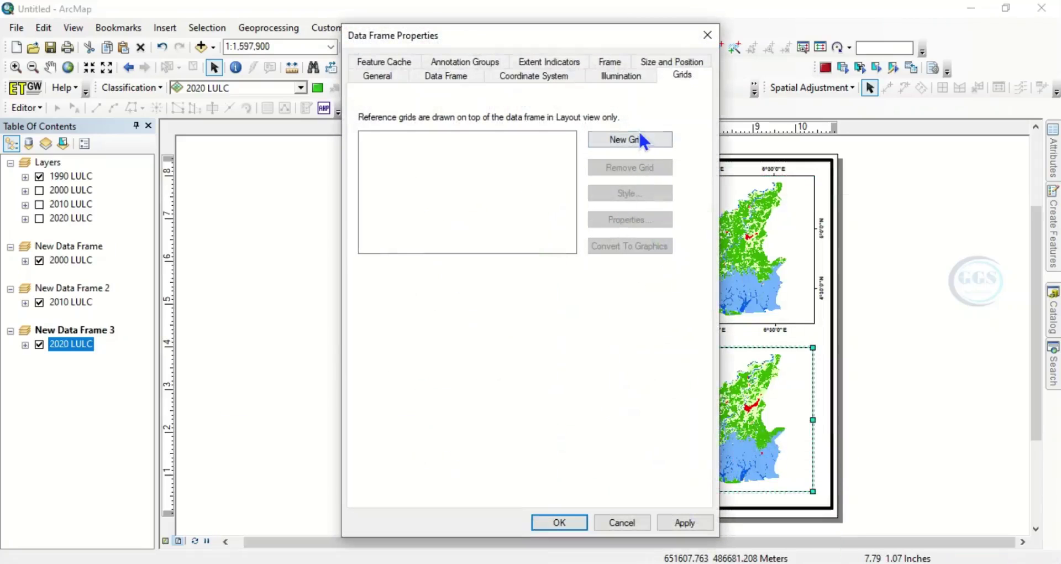
{"action": "left_click", "coordinate": [640, 135]}
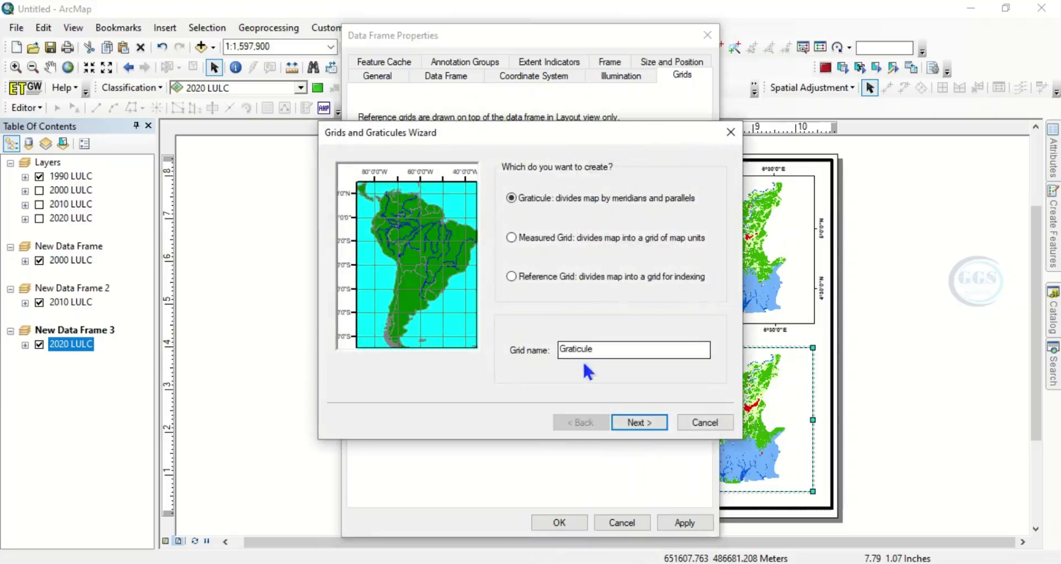
{"action": "left_click", "coordinate": [636, 424]}
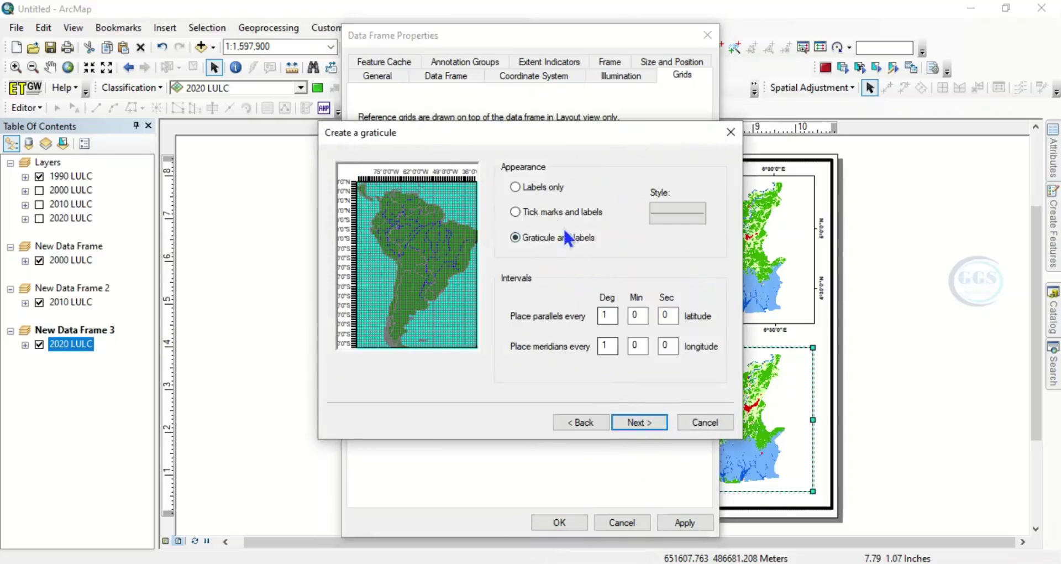
{"action": "left_click", "coordinate": [542, 193]}
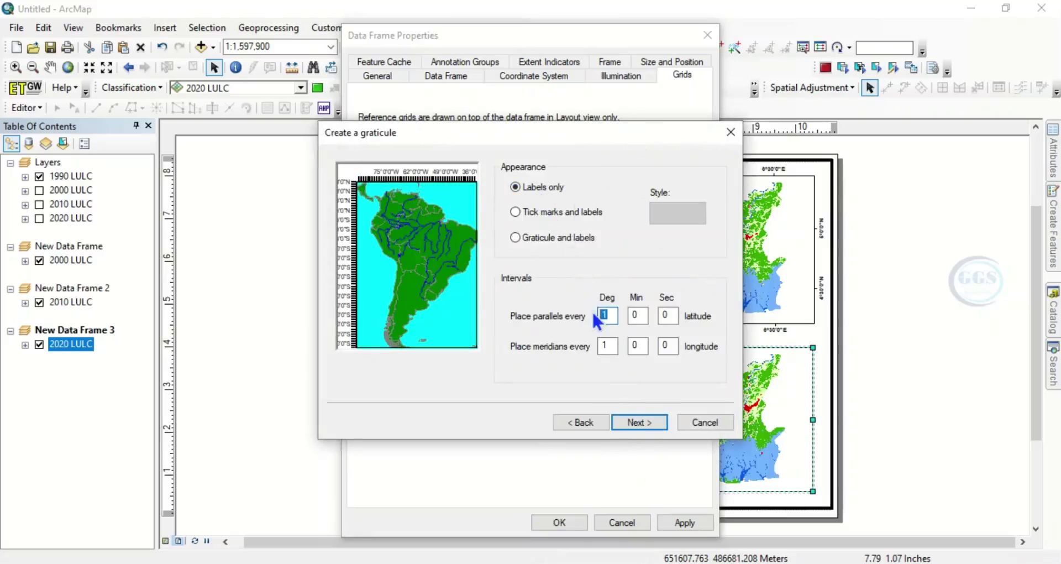
{"action": "double_click", "coordinate": [606, 345]}
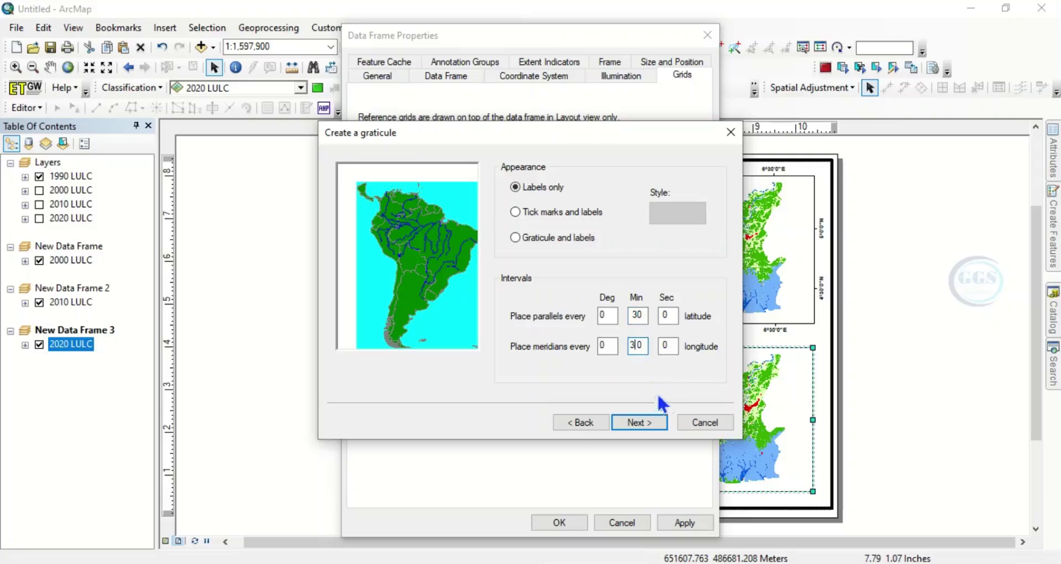
{"action": "left_click", "coordinate": [644, 427]}
{"action": "left_click", "coordinate": [645, 423]}
{"action": "left_click", "coordinate": [644, 424]}
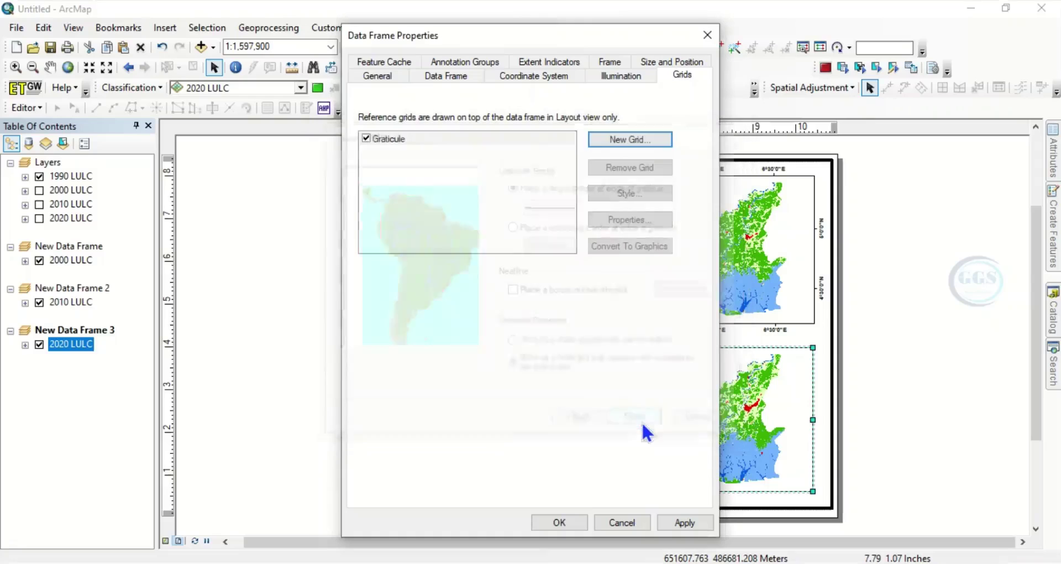
{"action": "left_click", "coordinate": [675, 524]}
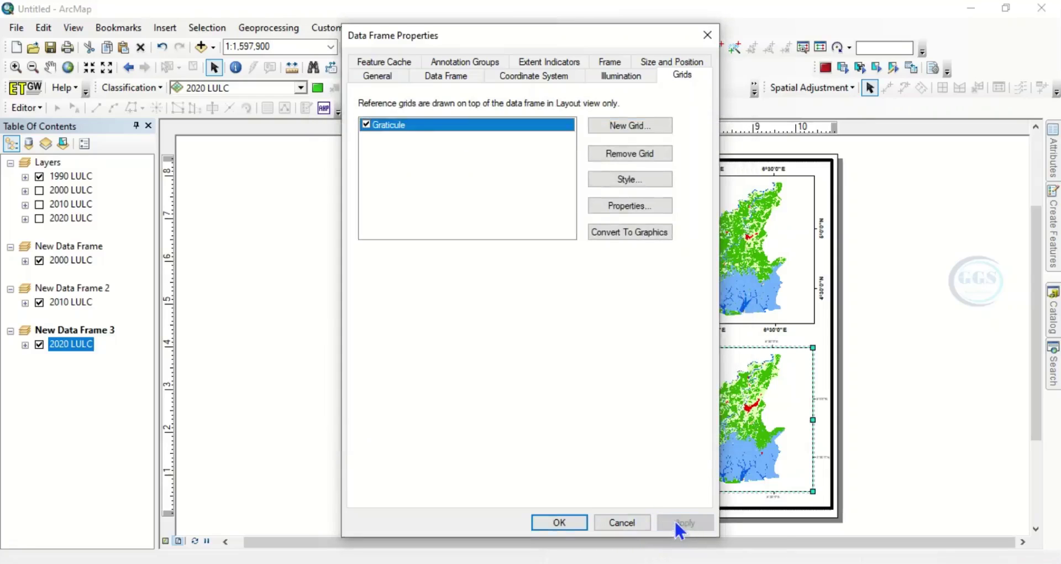
Set the 2020 graticule's label size to 10, make its left and right labels vertical, and apply the changes
{"action": "left_click", "coordinate": [613, 205]}
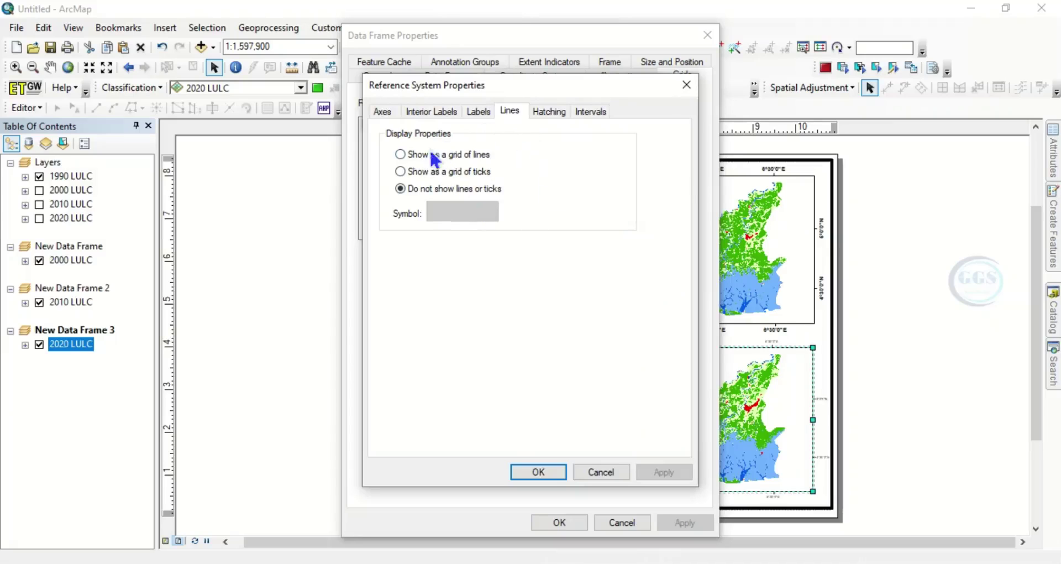
{"action": "left_click", "coordinate": [471, 111]}
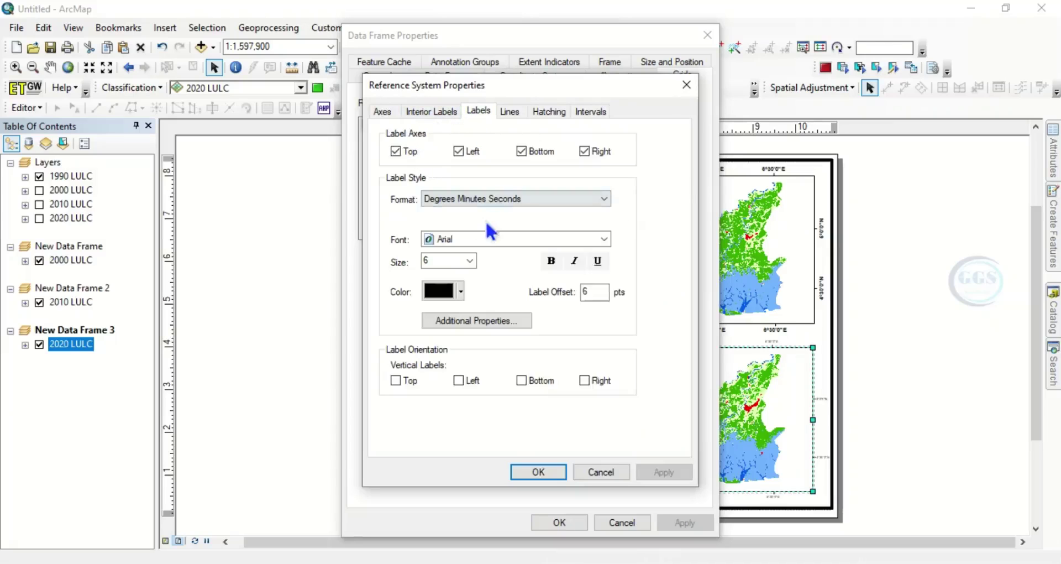
{"action": "left_click", "coordinate": [471, 262]}
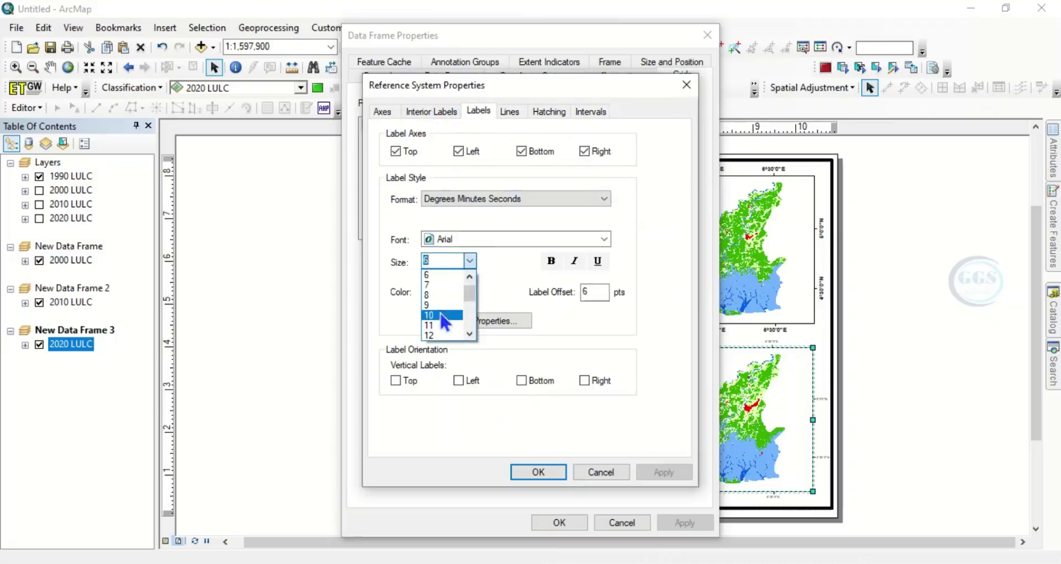
{"action": "left_click", "coordinate": [433, 314]}
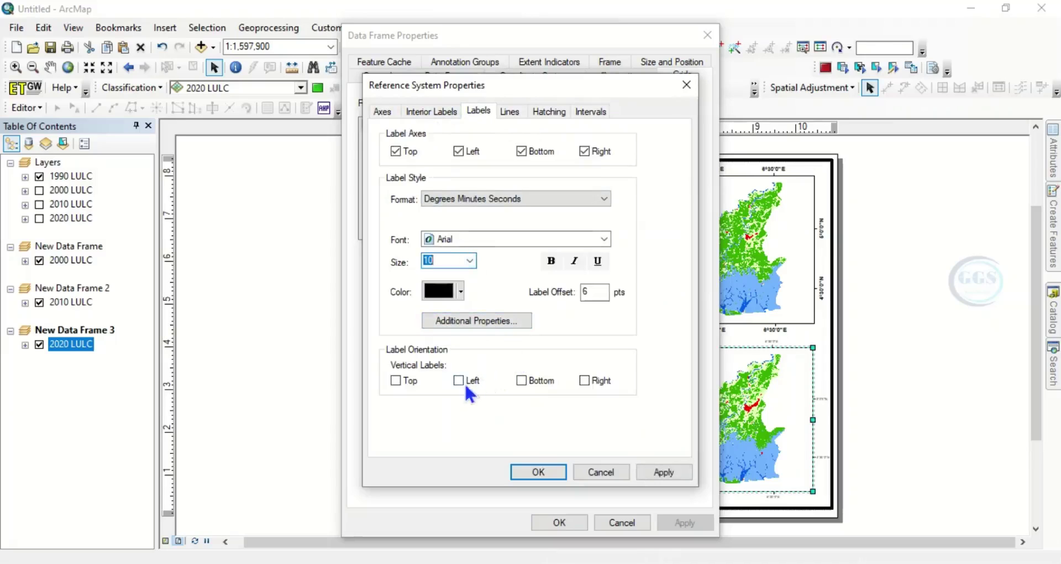
{"action": "left_click", "coordinate": [584, 381]}
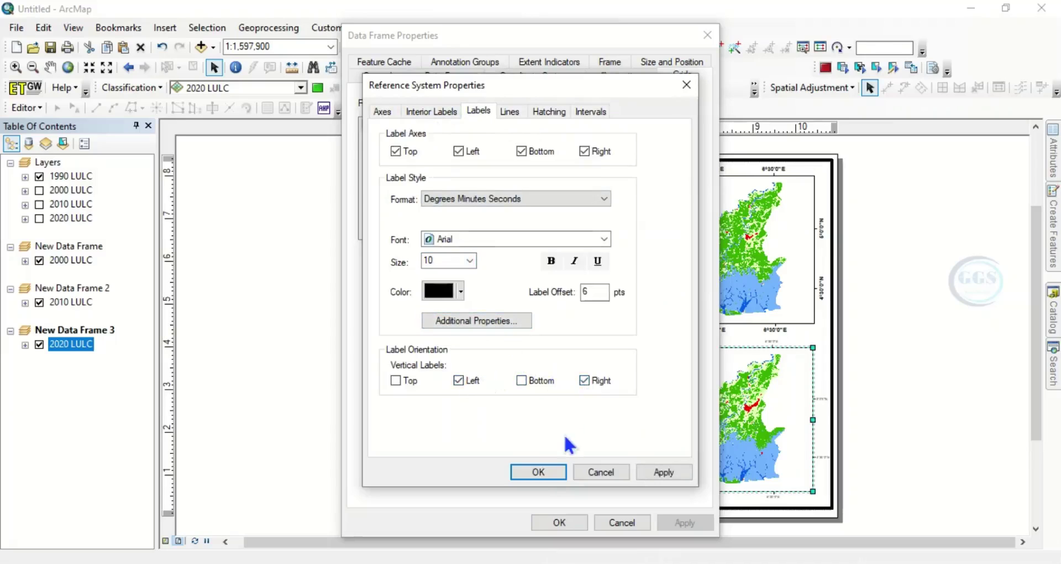
{"action": "left_click", "coordinate": [550, 473]}
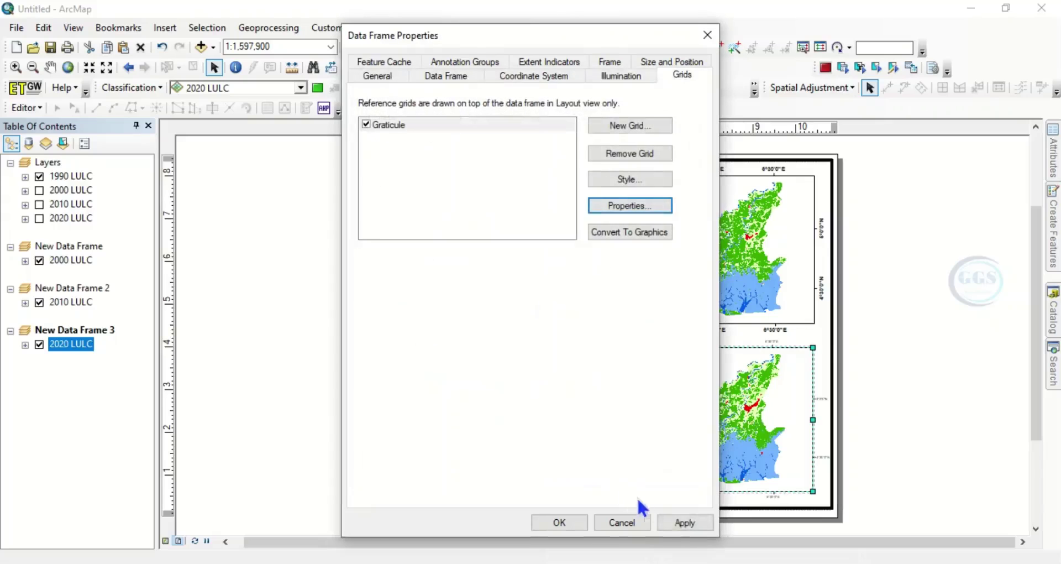
{"action": "left_click", "coordinate": [683, 526]}
{"action": "left_click", "coordinate": [560, 522]}
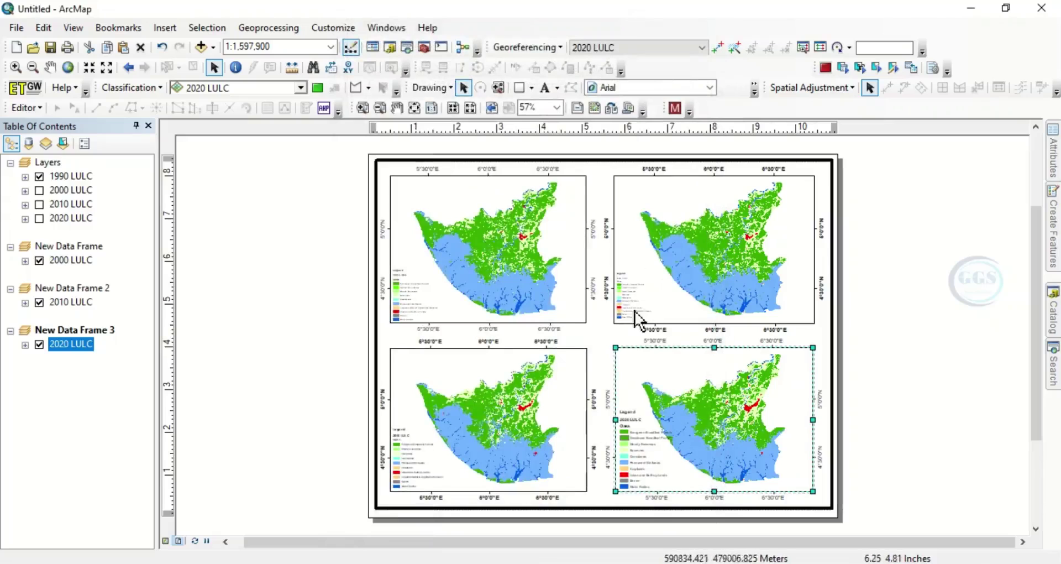
Set all labels of the 1990 LULC map's legend to bold, size 10
{"action": "left_click", "coordinate": [410, 298]}
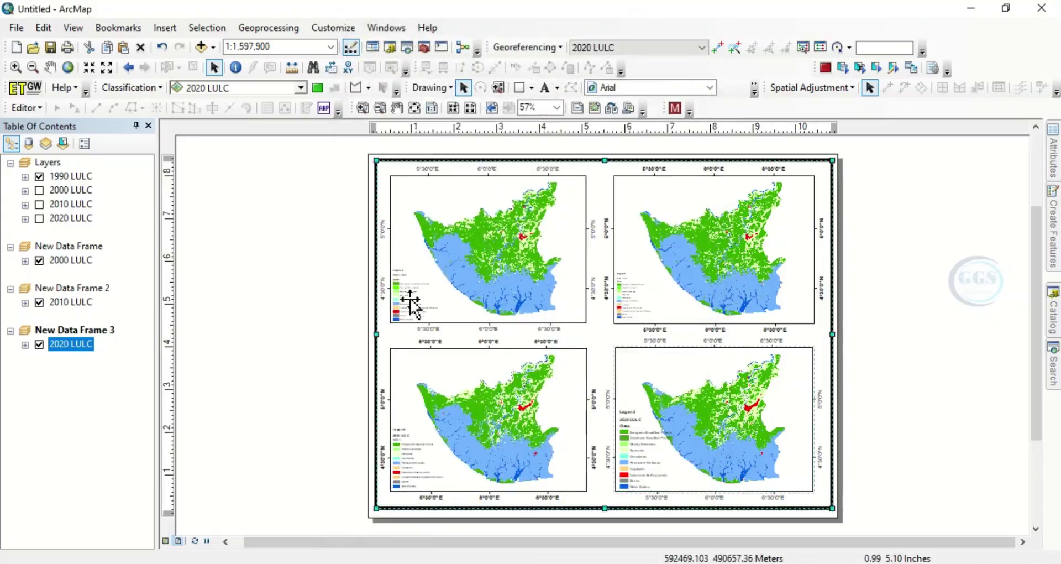
{"action": "right_click", "coordinate": [415, 300]}
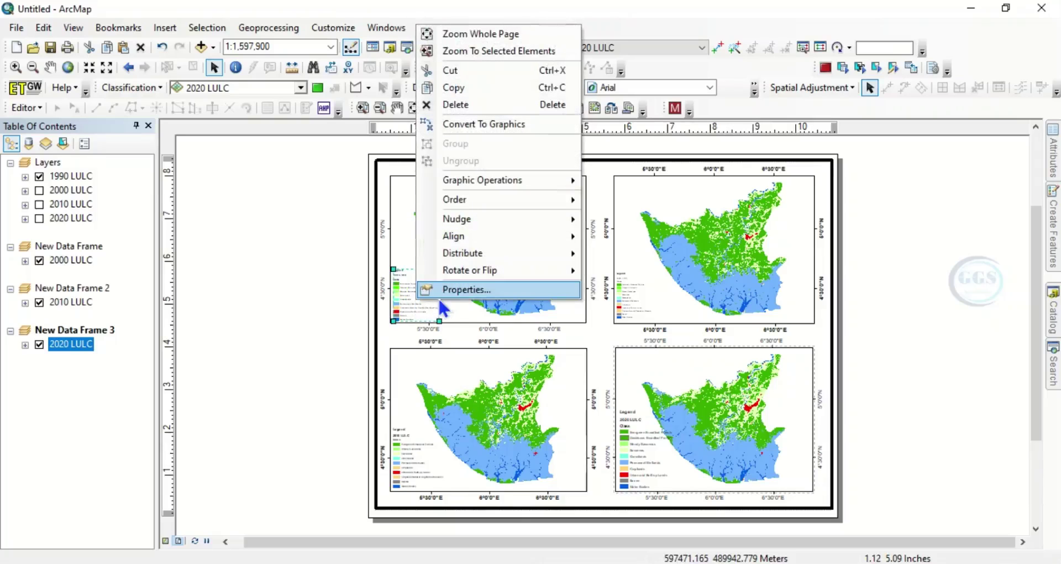
{"action": "left_click", "coordinate": [455, 294]}
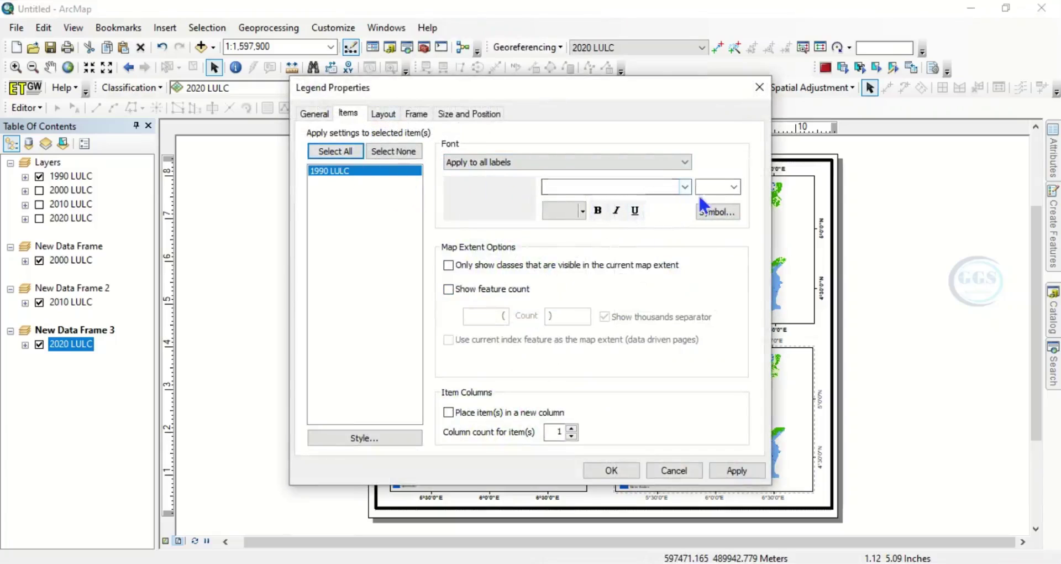
{"action": "left_click", "coordinate": [733, 188]}
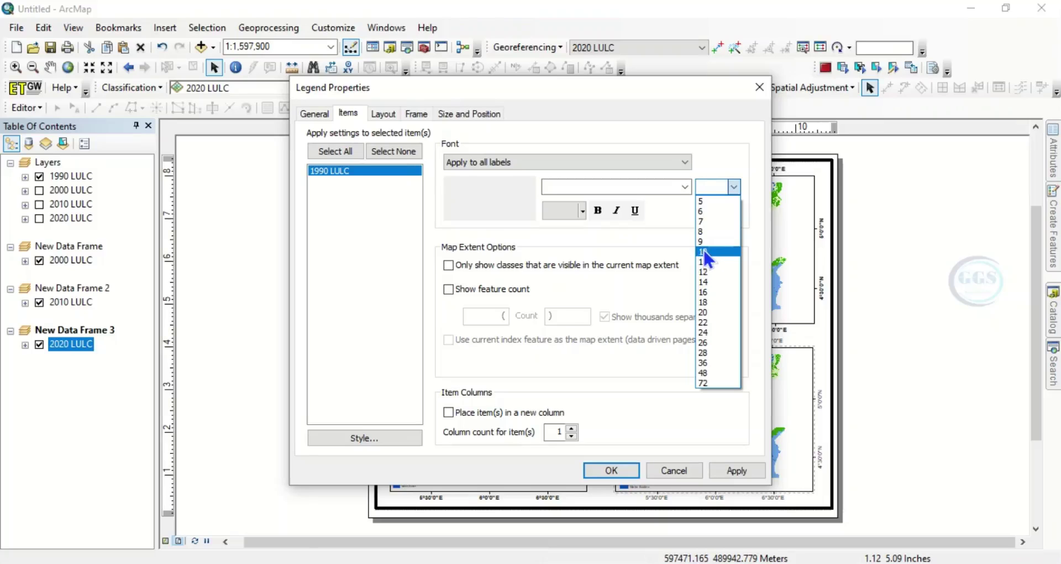
{"action": "left_click", "coordinate": [703, 252]}
{"action": "left_click", "coordinate": [598, 211]}
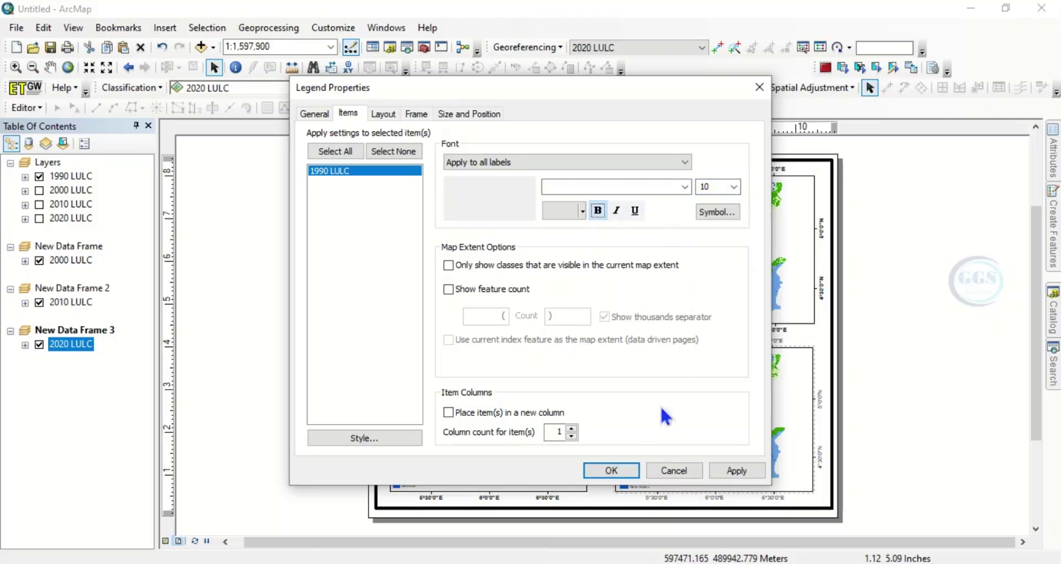
{"action": "left_click", "coordinate": [613, 474]}
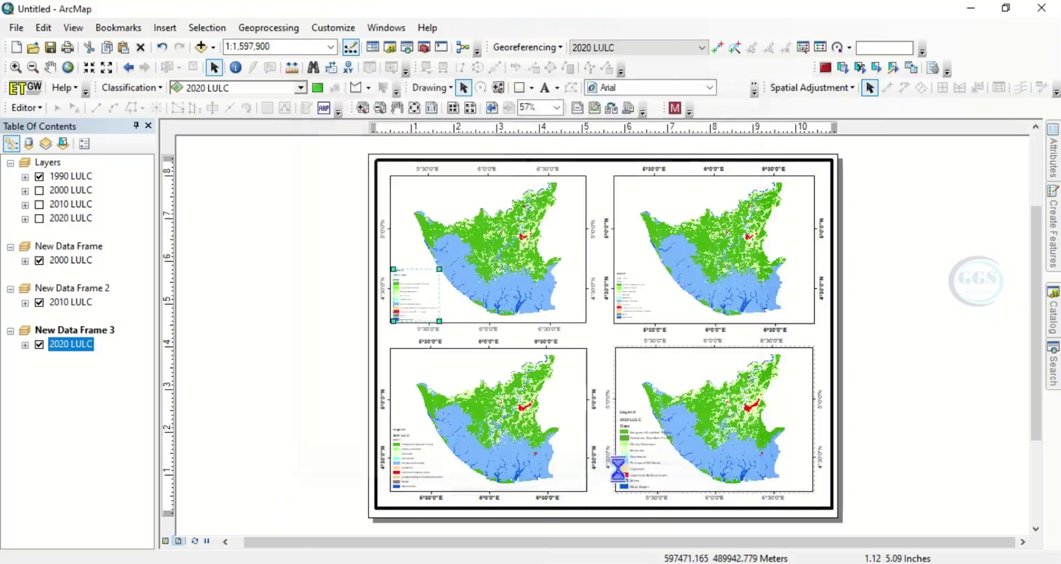
Set the font size of all labels in the 1990 LULC legend to 8
{"action": "right_click", "coordinate": [436, 275]}
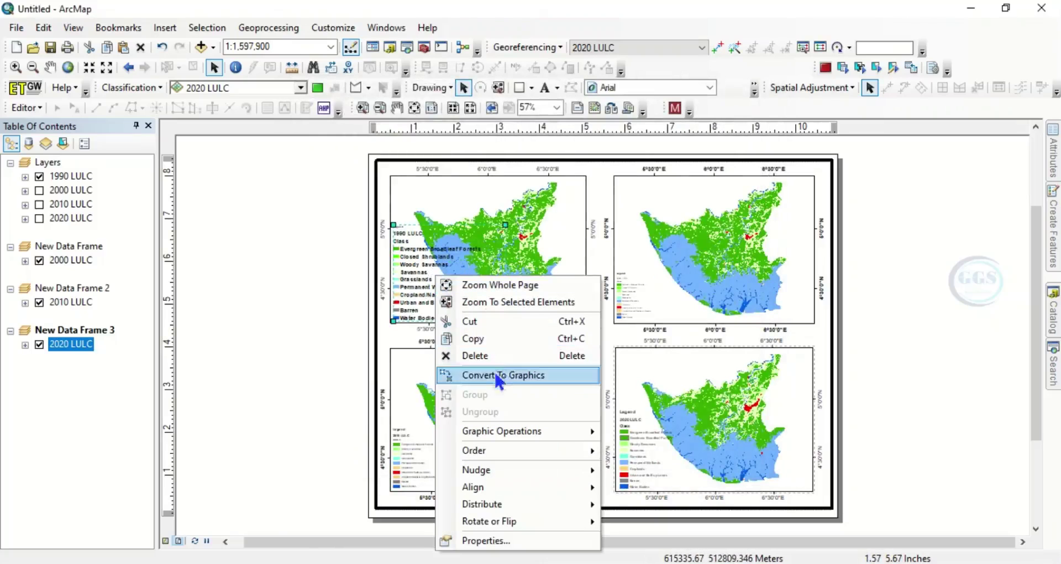
{"action": "left_click", "coordinate": [486, 541]}
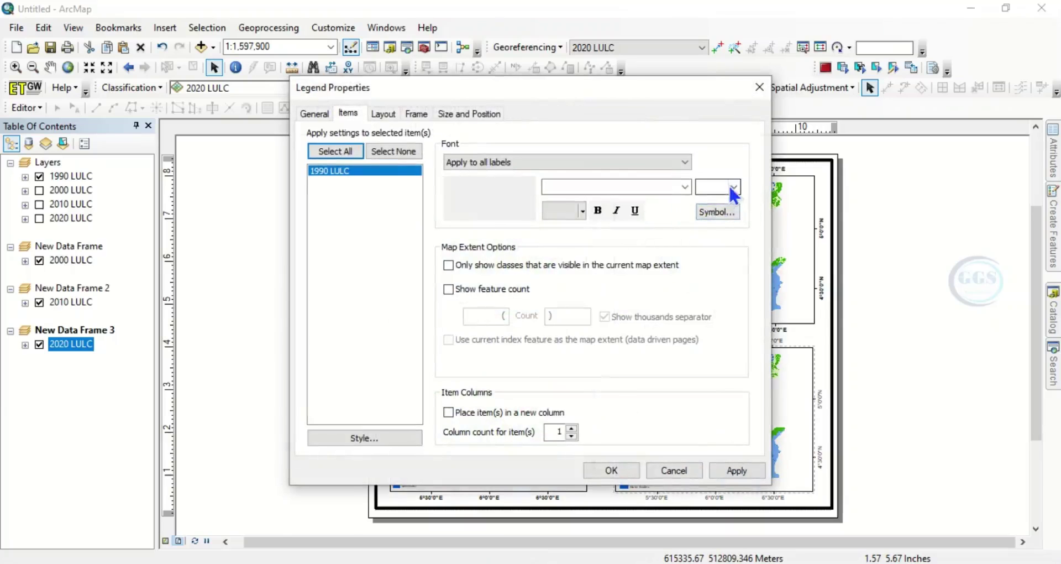
{"action": "left_click", "coordinate": [734, 187]}
{"action": "left_click", "coordinate": [703, 238]}
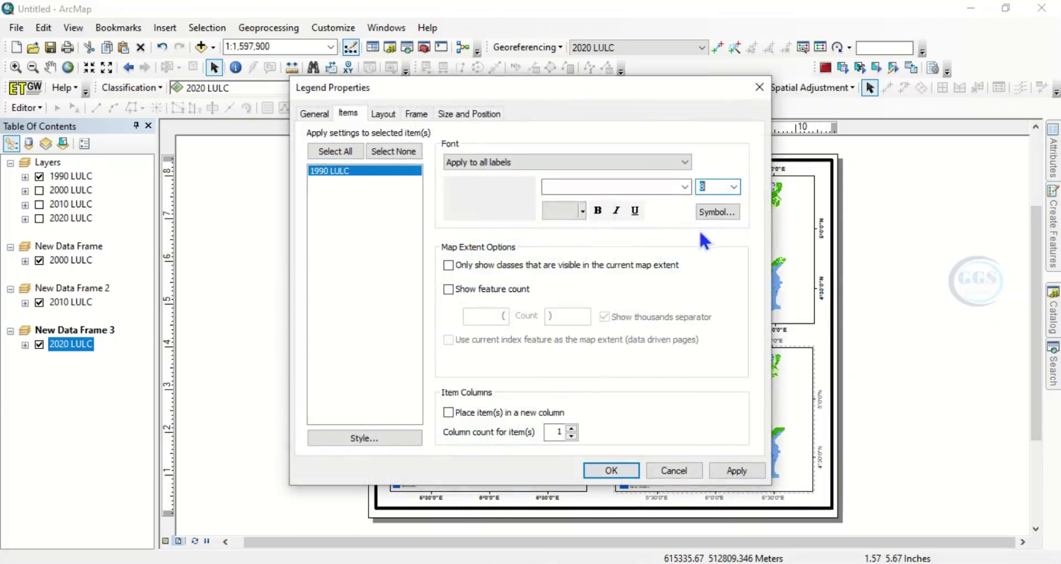
{"action": "left_click", "coordinate": [608, 468]}
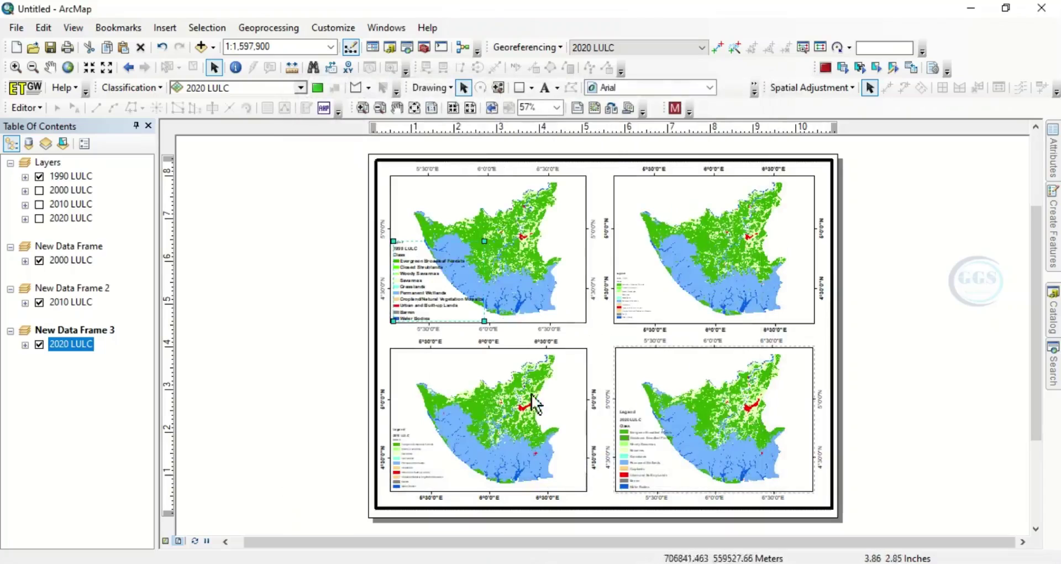
Set all labels in the 1990 LULC legend to size 6 and shrink the legend slightly within its map corner
{"action": "right_click", "coordinate": [459, 290]}
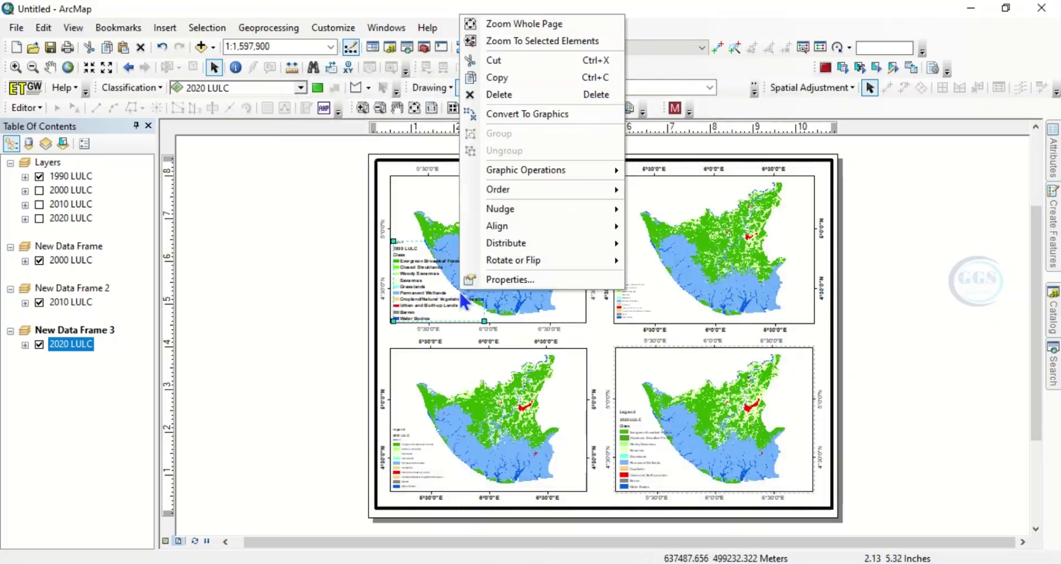
{"action": "left_click", "coordinate": [528, 280]}
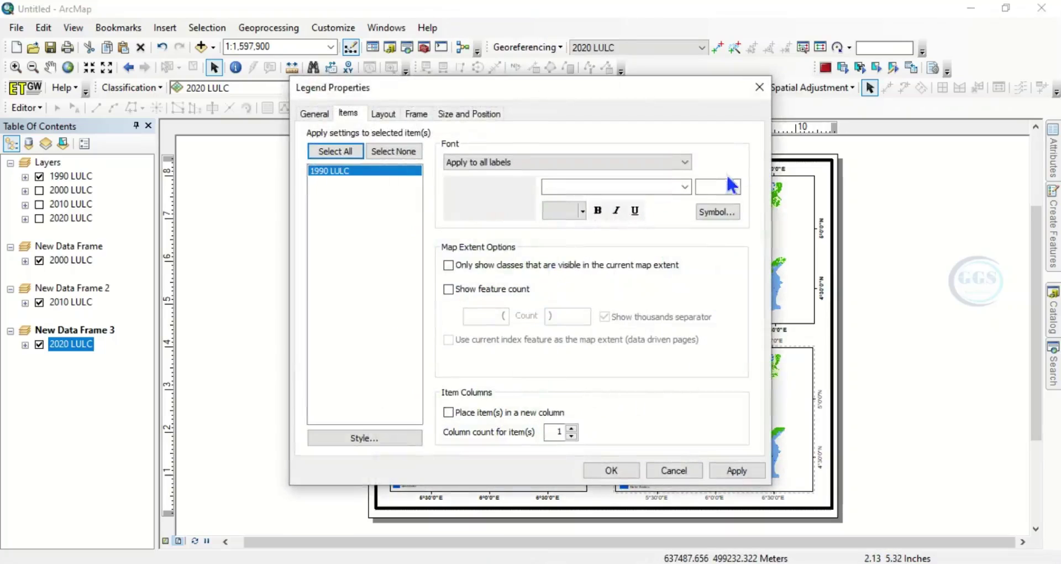
{"action": "left_click", "coordinate": [731, 191]}
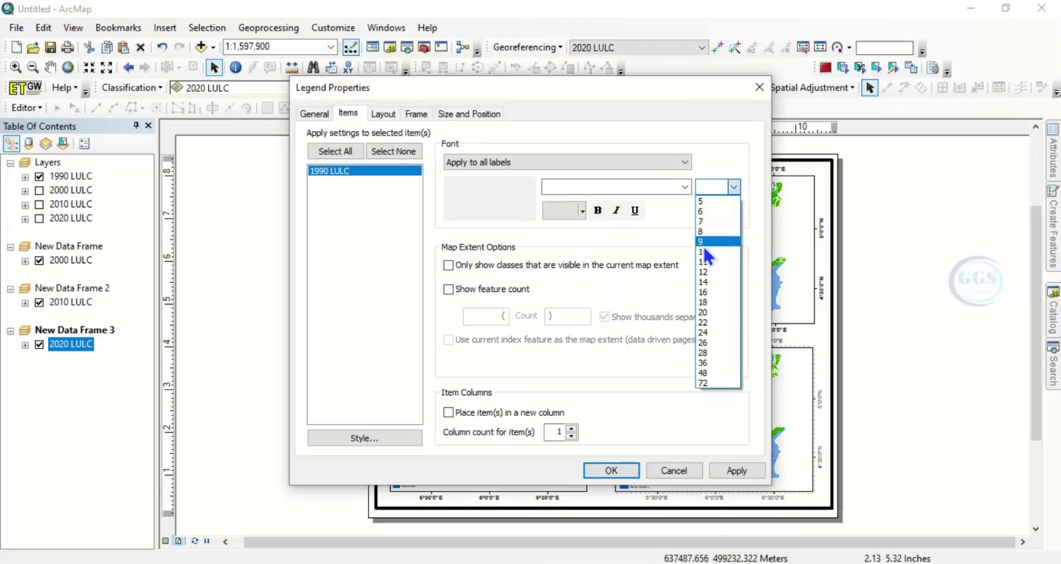
{"action": "left_click", "coordinate": [703, 210]}
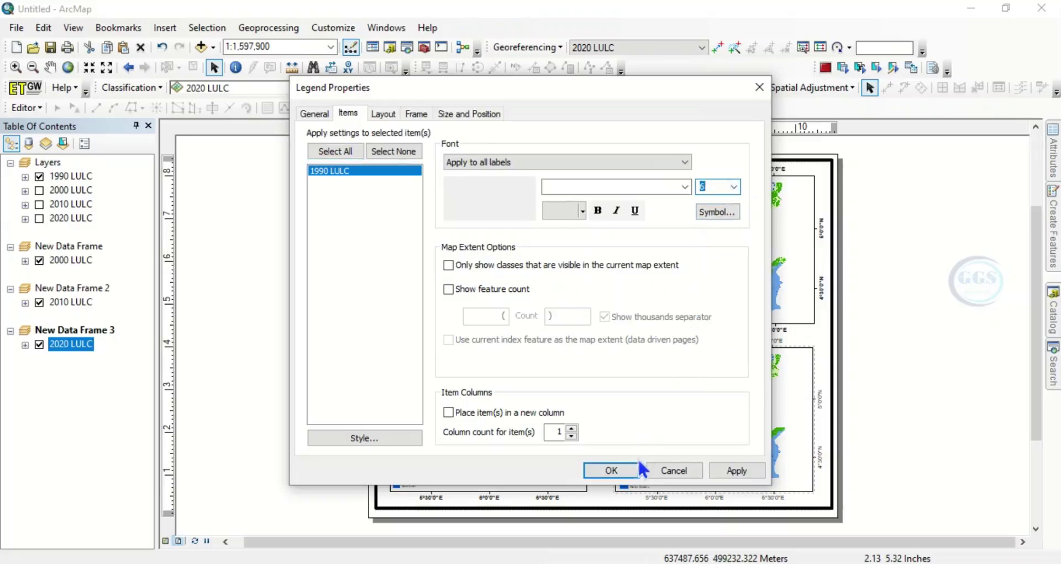
{"action": "left_click", "coordinate": [624, 471]}
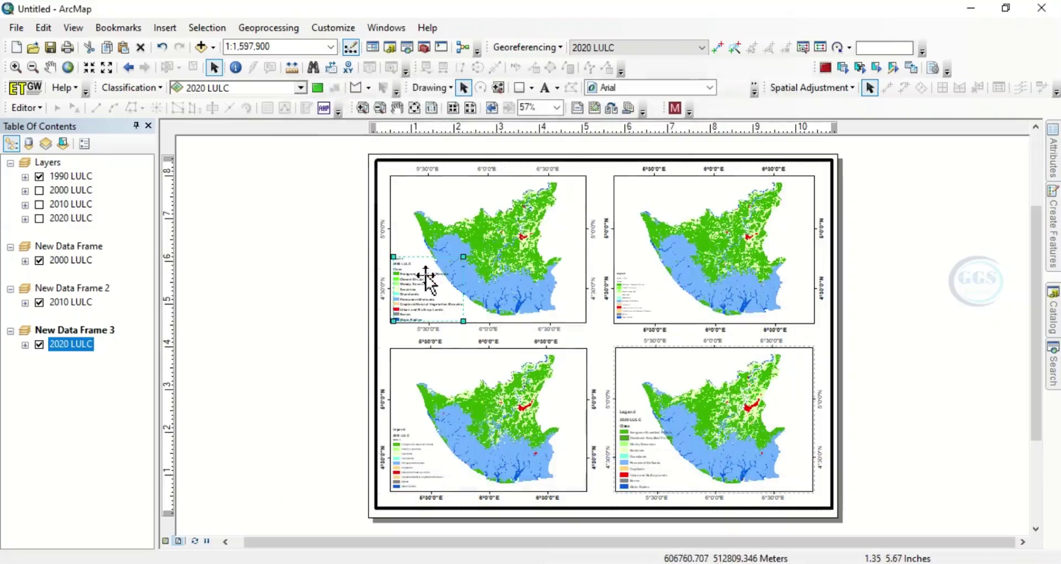
{"action": "left_click_drag", "start_coordinate": [462, 256], "coordinate": [456, 264]}
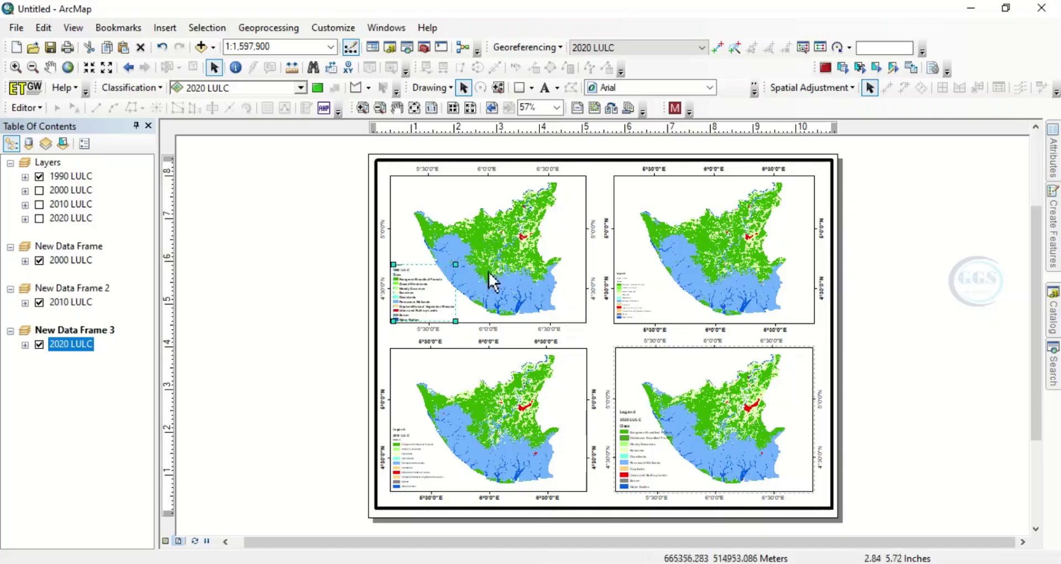
Set all labels in the 2000 LULC legend to bold, size 6, and resize the legend to fit its map corner
{"action": "left_click", "coordinate": [636, 299]}
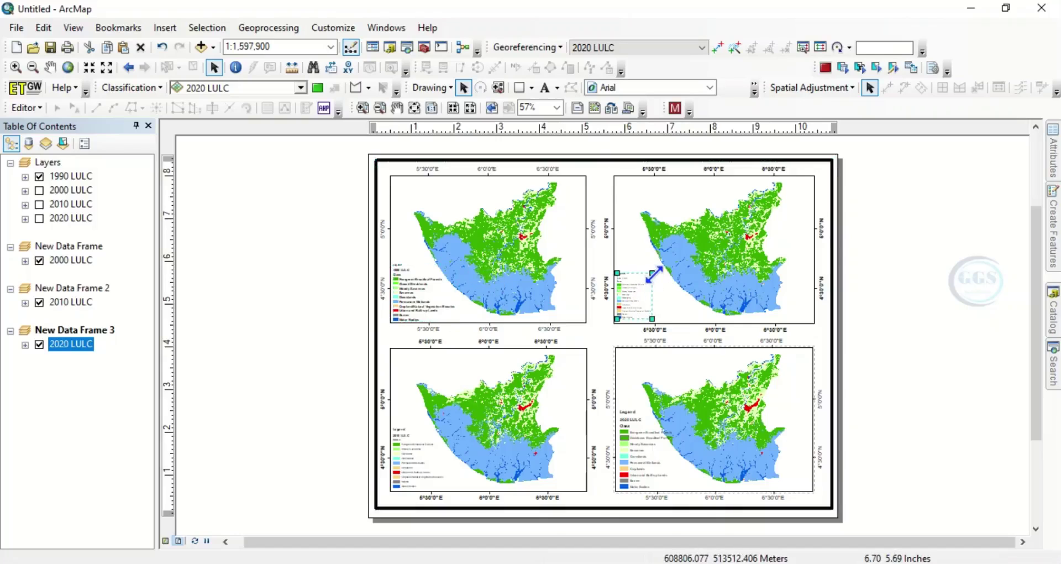
{"action": "left_click_drag", "start_coordinate": [654, 273], "coordinate": [670, 275]}
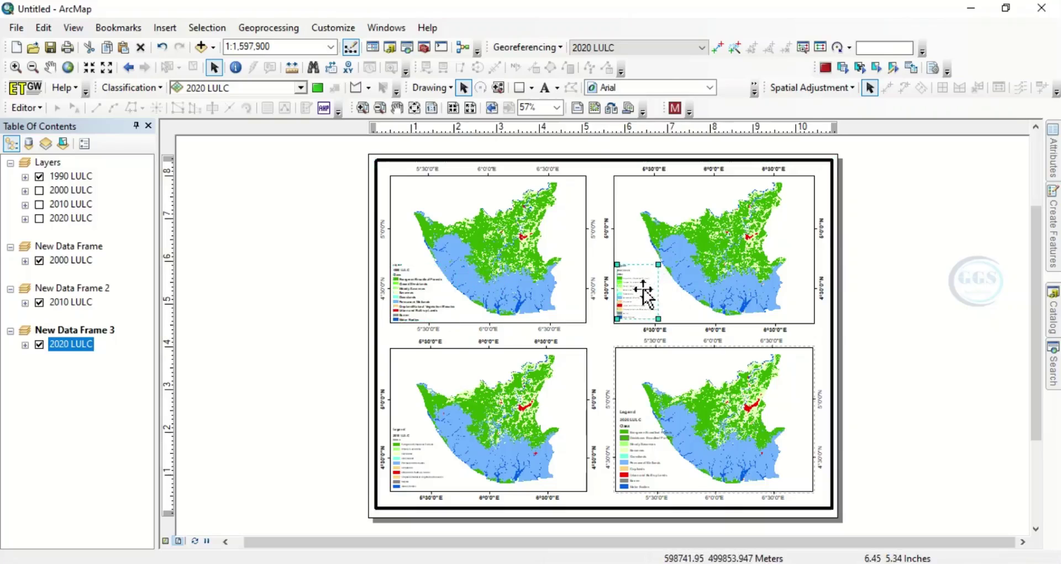
{"action": "right_click", "coordinate": [642, 291]}
{"action": "left_click", "coordinate": [686, 279]}
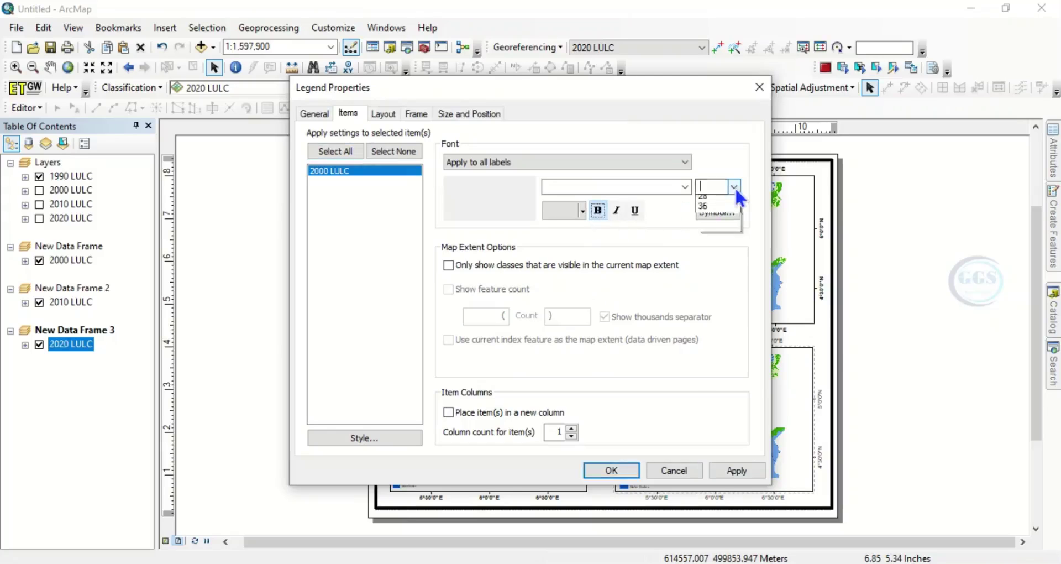
{"action": "left_click", "coordinate": [705, 226]}
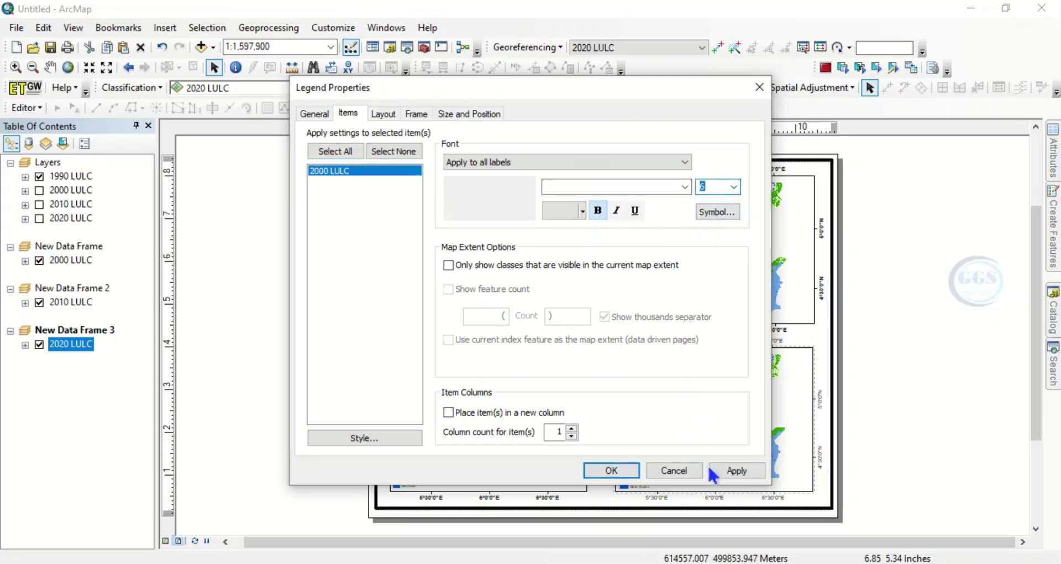
{"action": "left_click", "coordinate": [620, 471]}
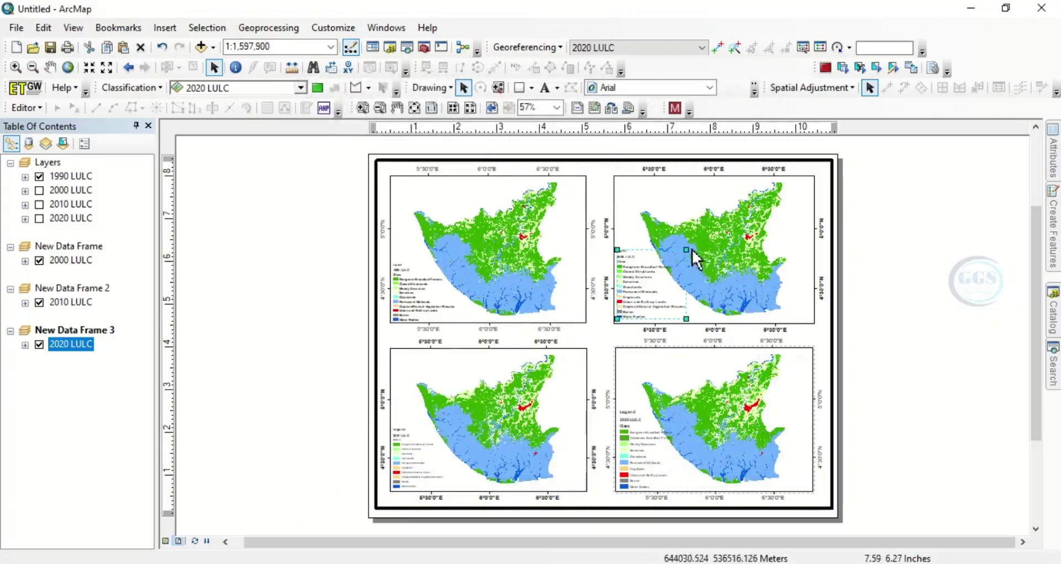
{"action": "left_click_drag", "start_coordinate": [687, 250], "coordinate": [676, 260]}
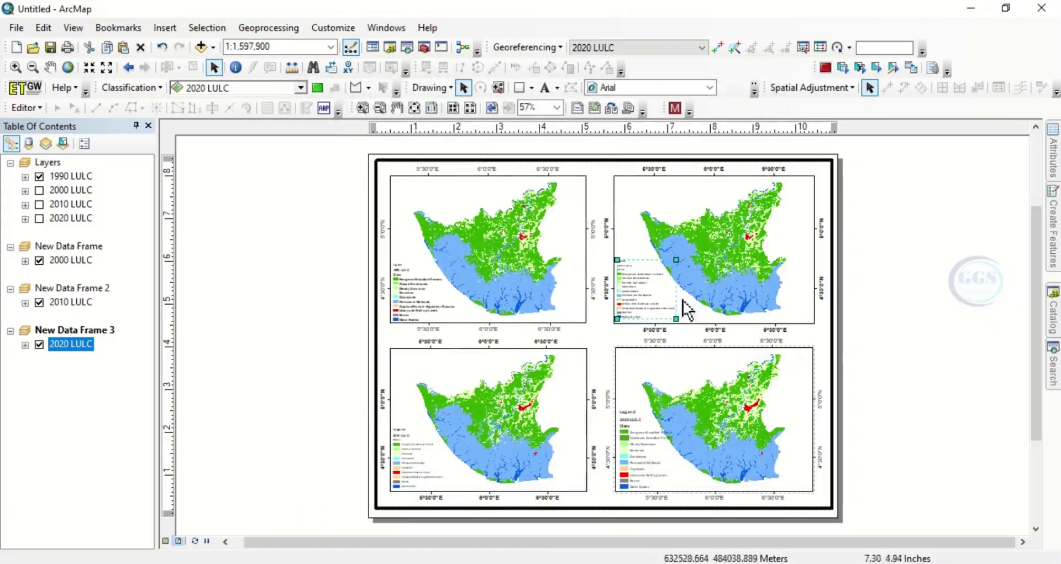
Set all labels in the 2020 LULC legend to bold, size 6, and shrink the legend slightly
{"action": "left_click", "coordinate": [648, 451]}
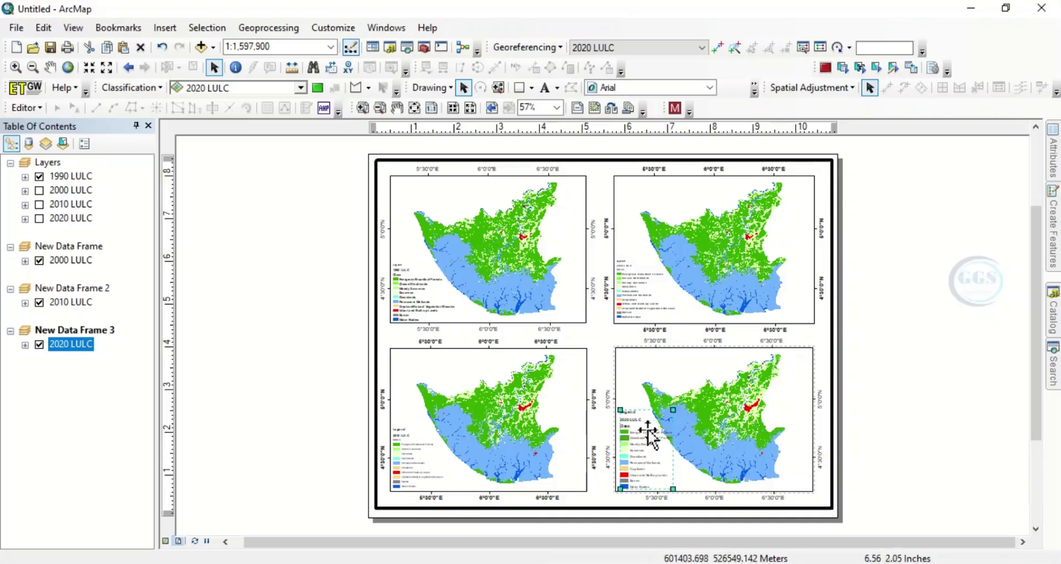
{"action": "right_click", "coordinate": [648, 431]}
{"action": "left_click", "coordinate": [684, 418]}
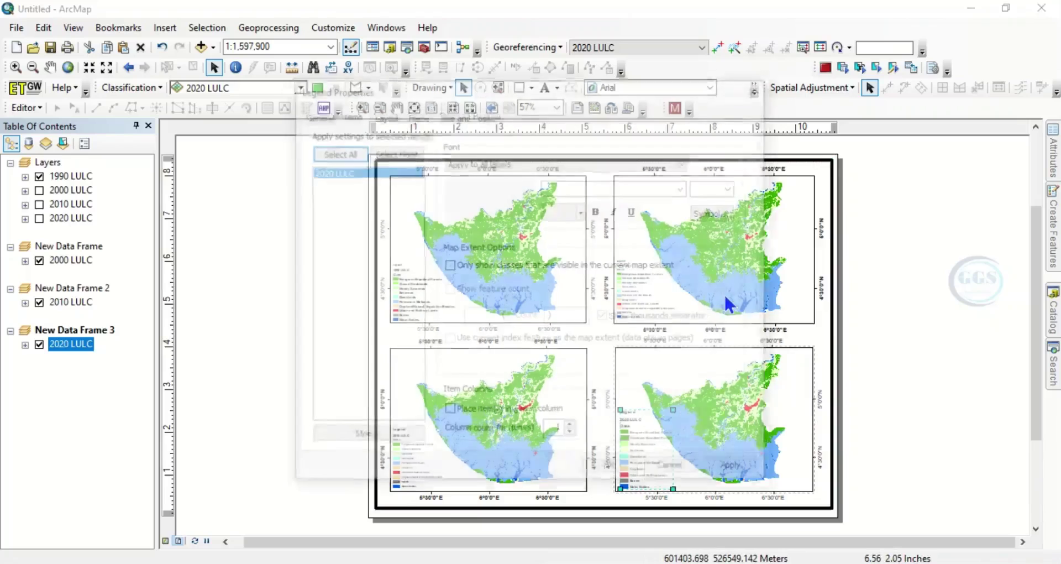
{"action": "left_click", "coordinate": [598, 211]}
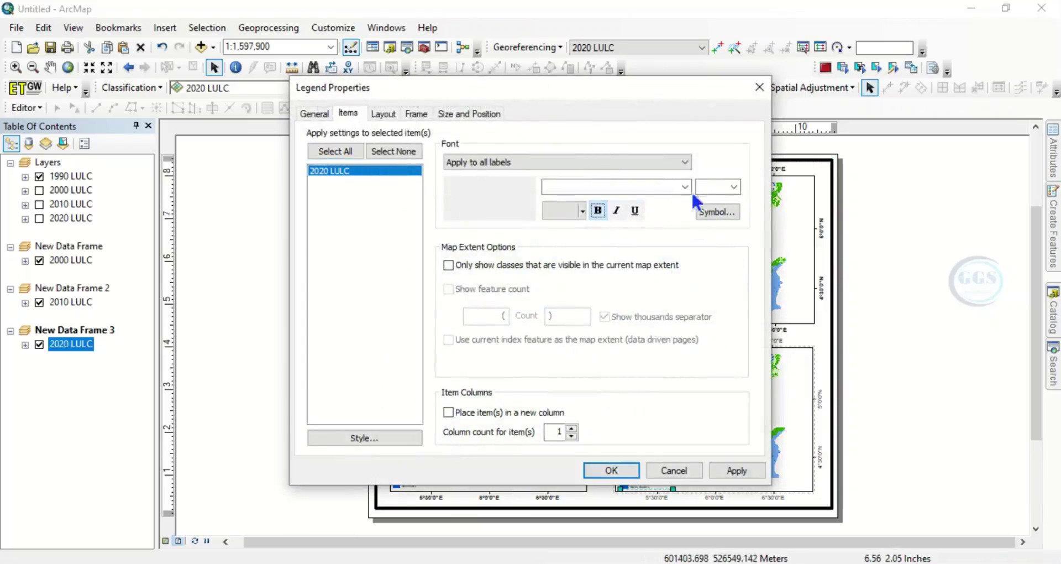
{"action": "left_click", "coordinate": [735, 188]}
{"action": "left_click", "coordinate": [717, 219]}
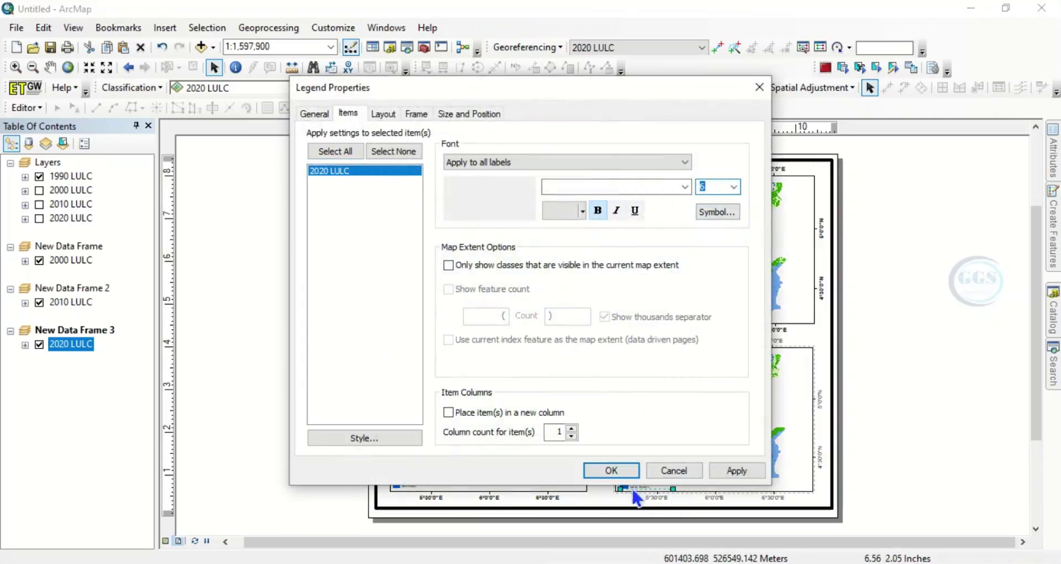
{"action": "left_click", "coordinate": [618, 467]}
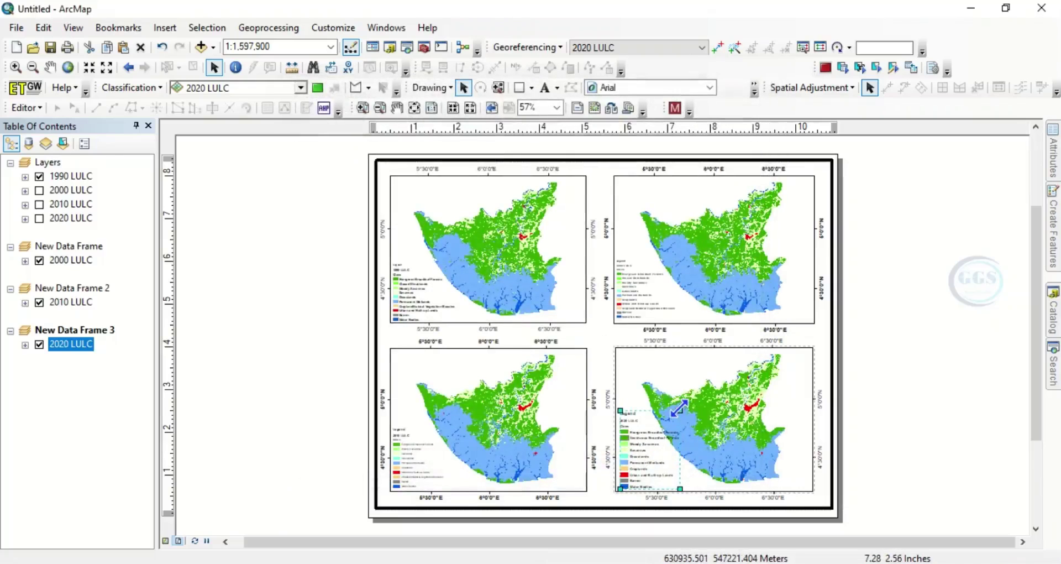
{"action": "left_click_drag", "start_coordinate": [679, 409], "coordinate": [672, 422]}
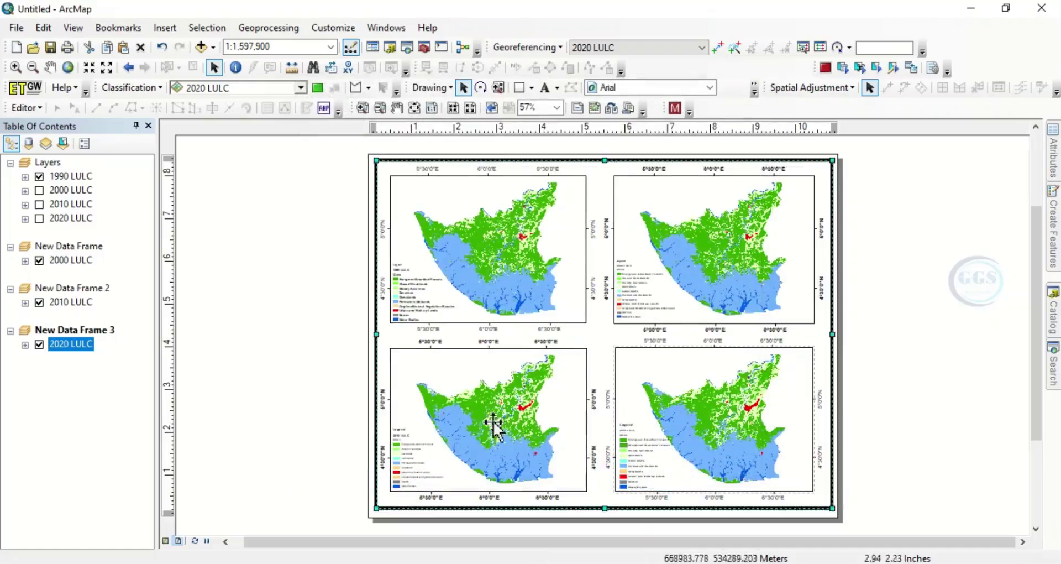
Insert a Scale Line 1 scale bar for the 1990 LULC data frame and place it along the map's lower edge
{"action": "left_click", "coordinate": [525, 326]}
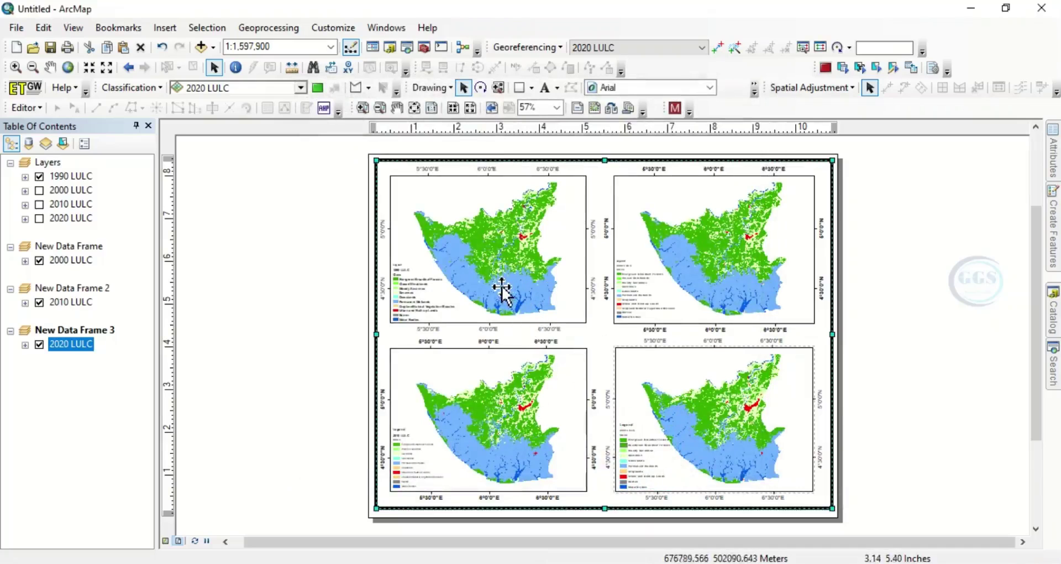
{"action": "left_click", "coordinate": [469, 302]}
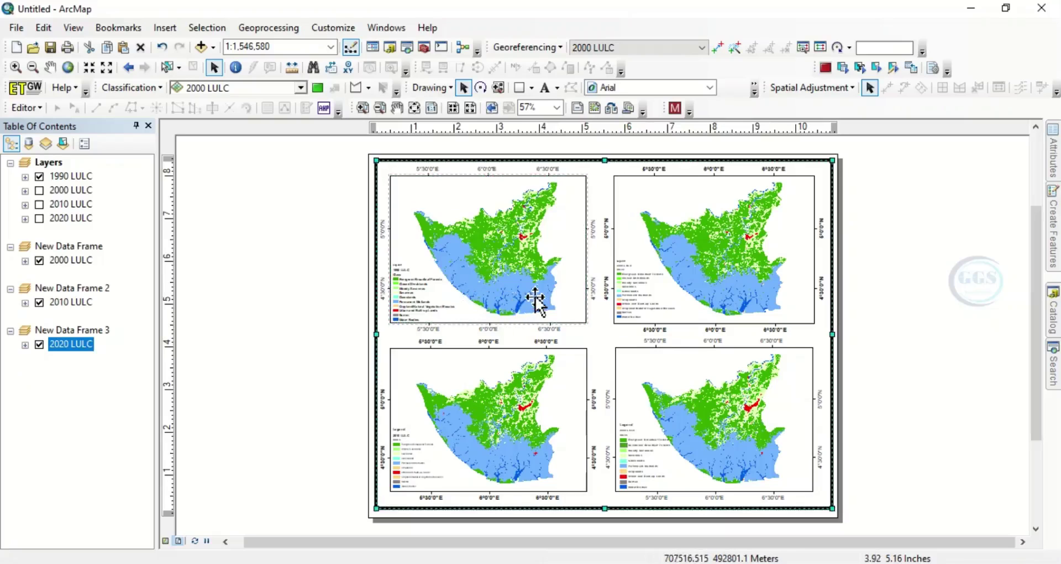
{"action": "left_click", "coordinate": [528, 301]}
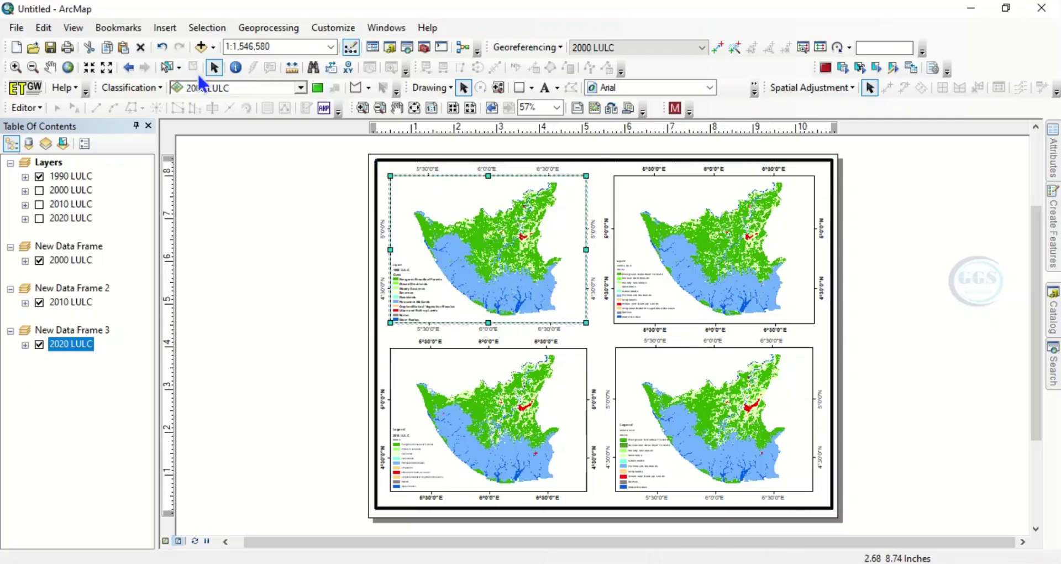
{"action": "left_click", "coordinate": [165, 28]}
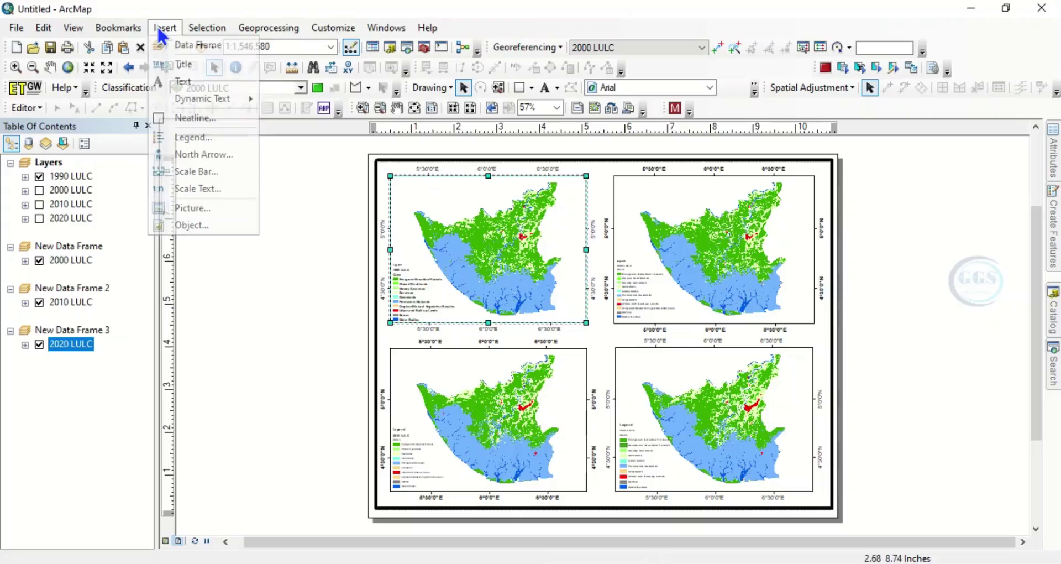
{"action": "left_click", "coordinate": [193, 175]}
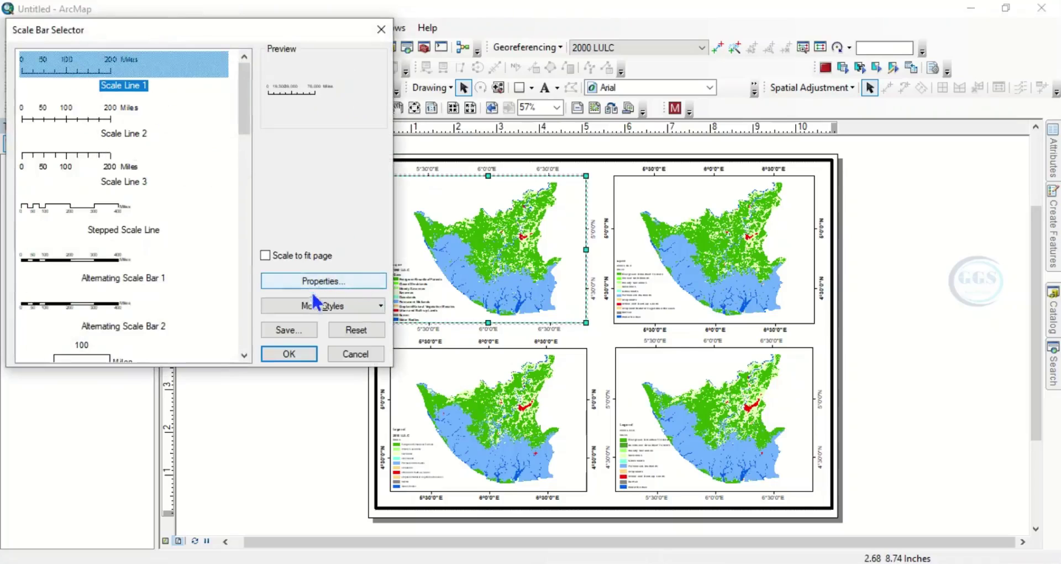
{"action": "left_click", "coordinate": [291, 354]}
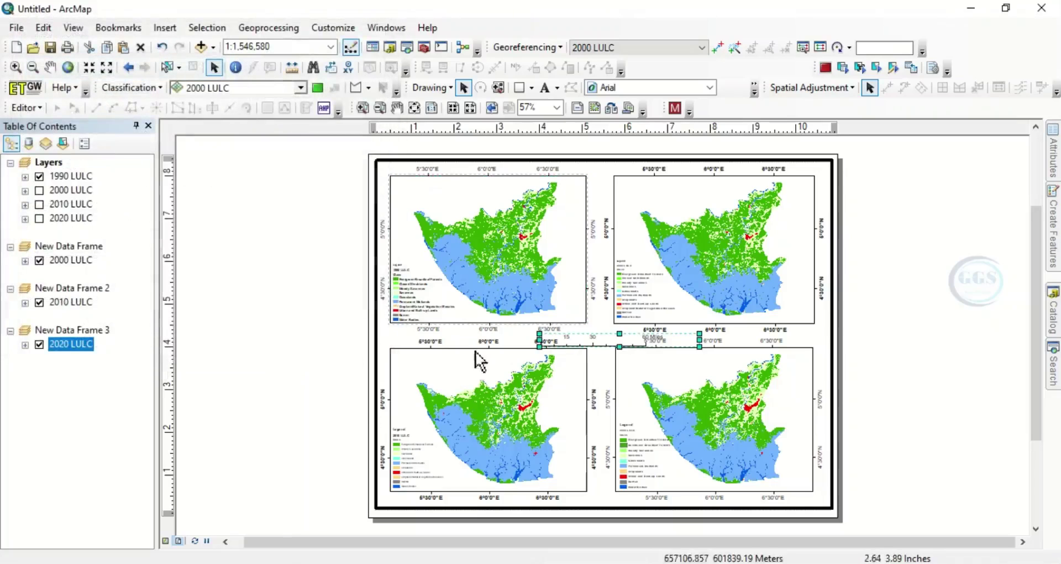
{"action": "left_click_drag", "start_coordinate": [594, 344], "coordinate": [514, 317]}
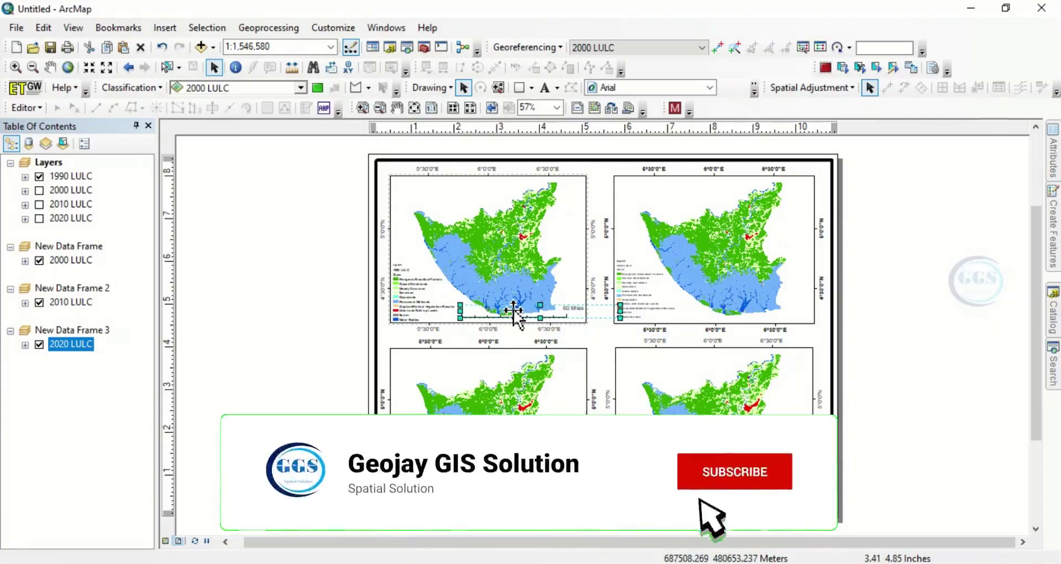
{"action": "left_click_drag", "start_coordinate": [525, 315], "coordinate": [516, 319]}
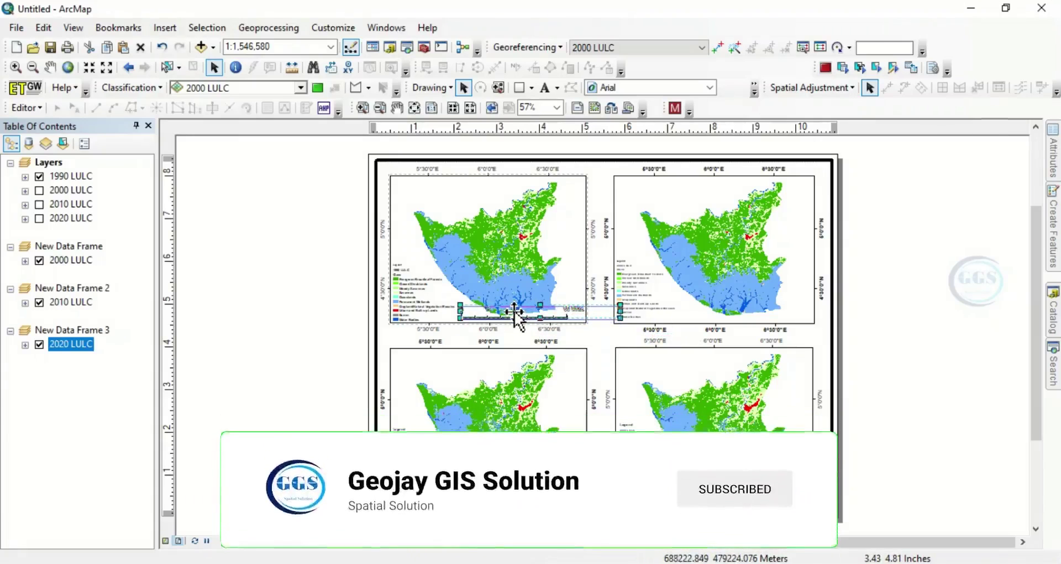
{"action": "left_click", "coordinate": [930, 331]}
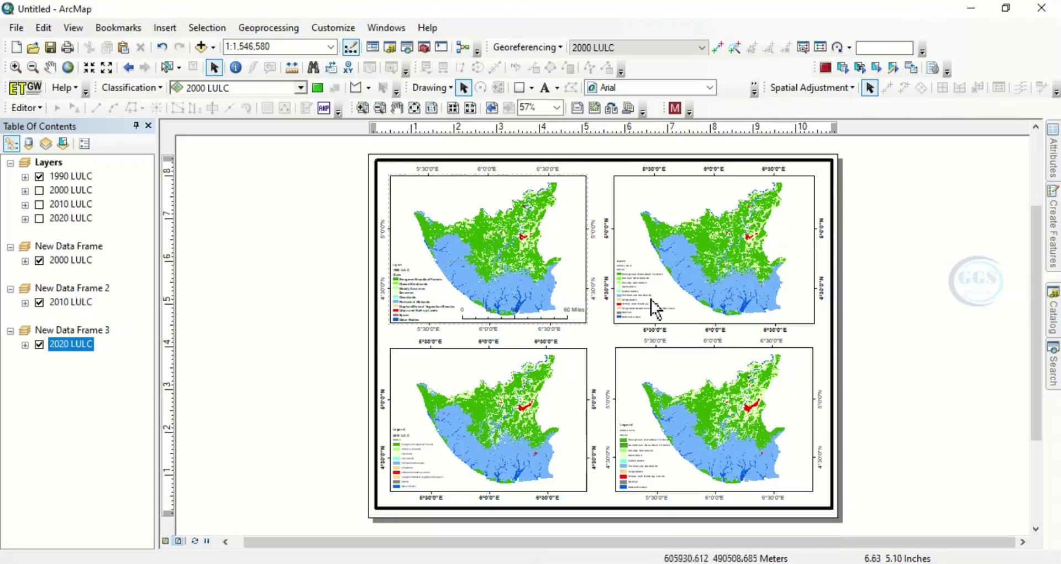
Insert a Scale Line 1 scale bar for the 2000 LULC data frame and place it along the map's lower edge
{"action": "left_click", "coordinate": [685, 316]}
{"action": "left_click", "coordinate": [690, 314]}
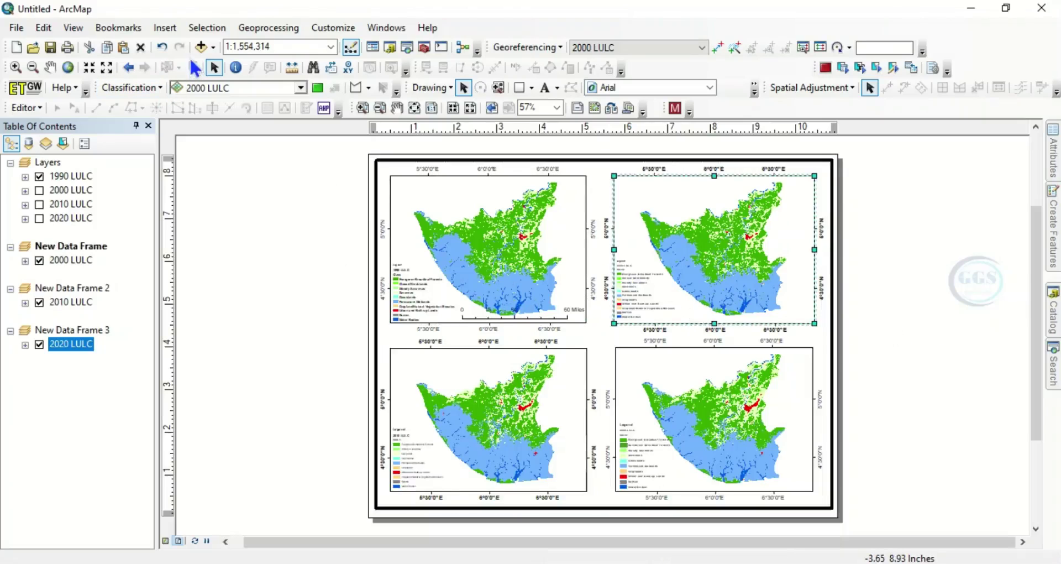
{"action": "left_click", "coordinate": [166, 28]}
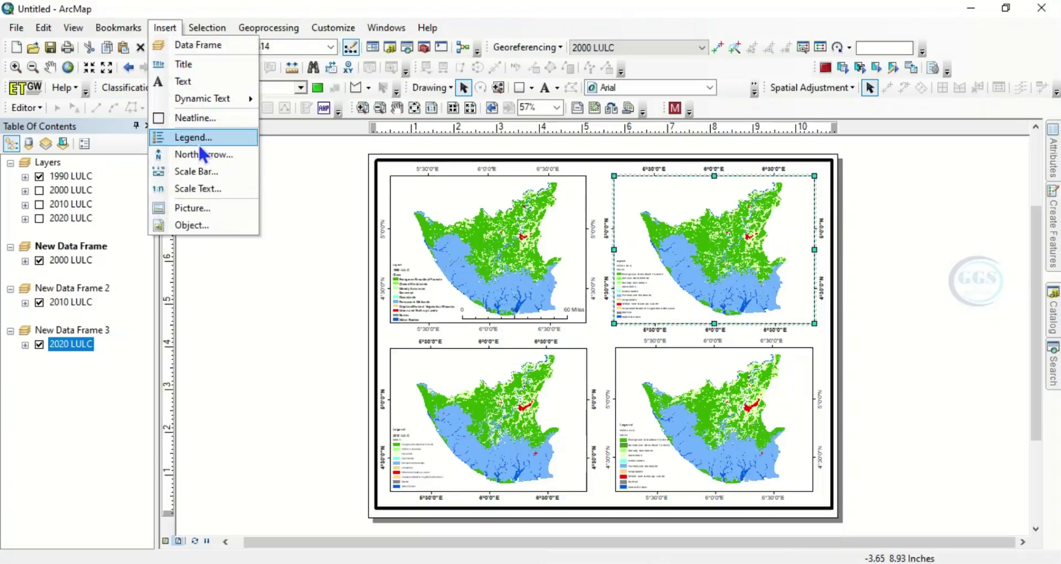
{"action": "left_click", "coordinate": [194, 171]}
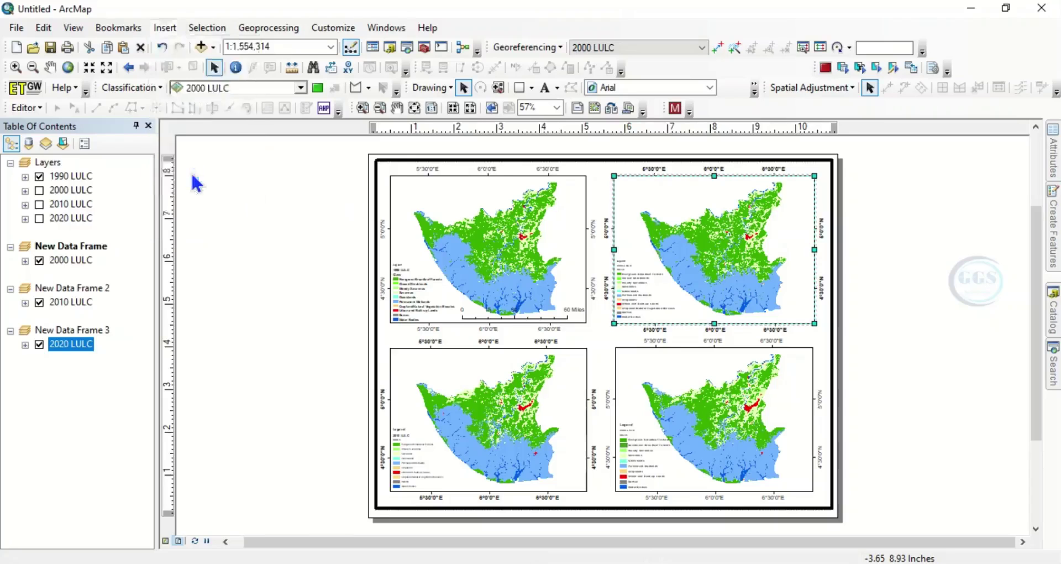
{"action": "left_click", "coordinate": [114, 68]}
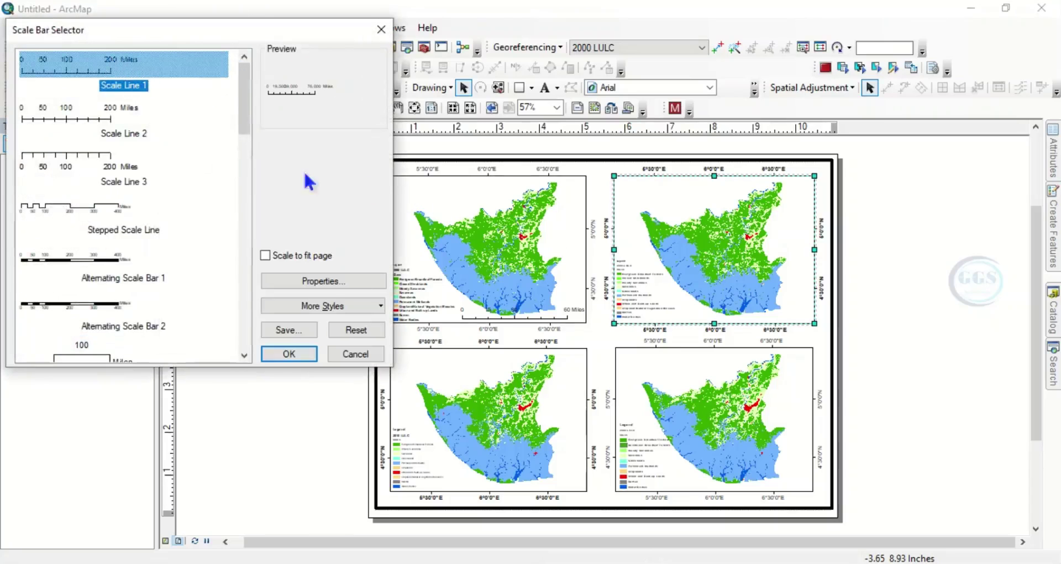
{"action": "left_click", "coordinate": [301, 358]}
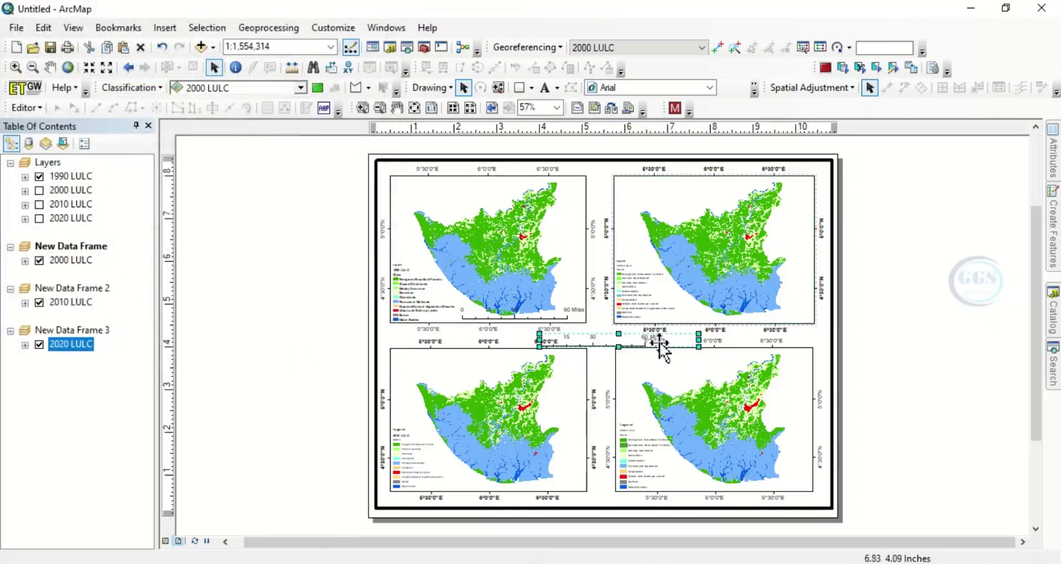
{"action": "left_click_drag", "start_coordinate": [605, 343], "coordinate": [730, 312]}
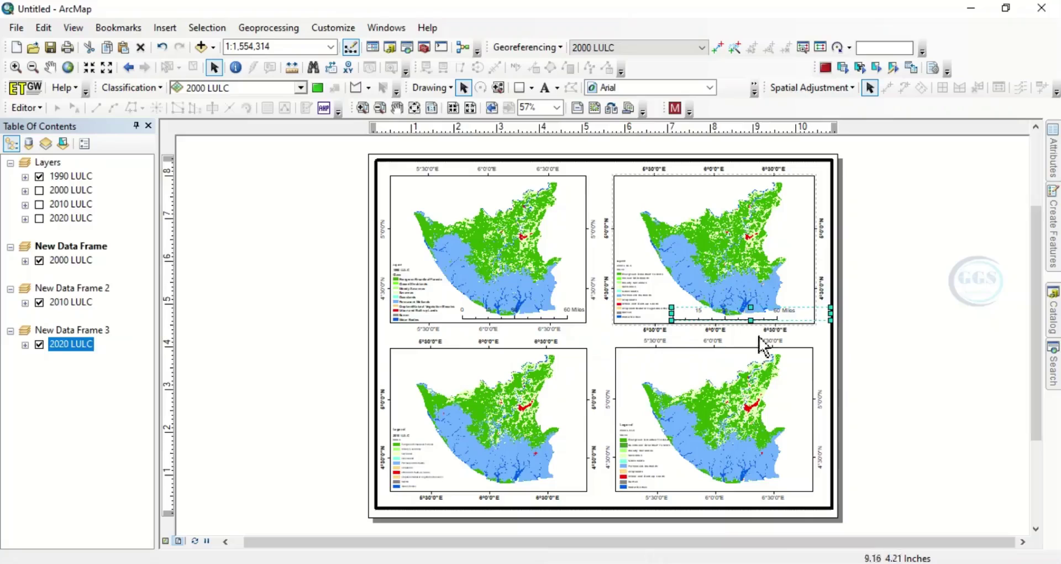
Insert a Scale Line 1 scale bar for the 2010 LULC data frame and place it along the map's lower edge
{"action": "left_click", "coordinate": [494, 423]}
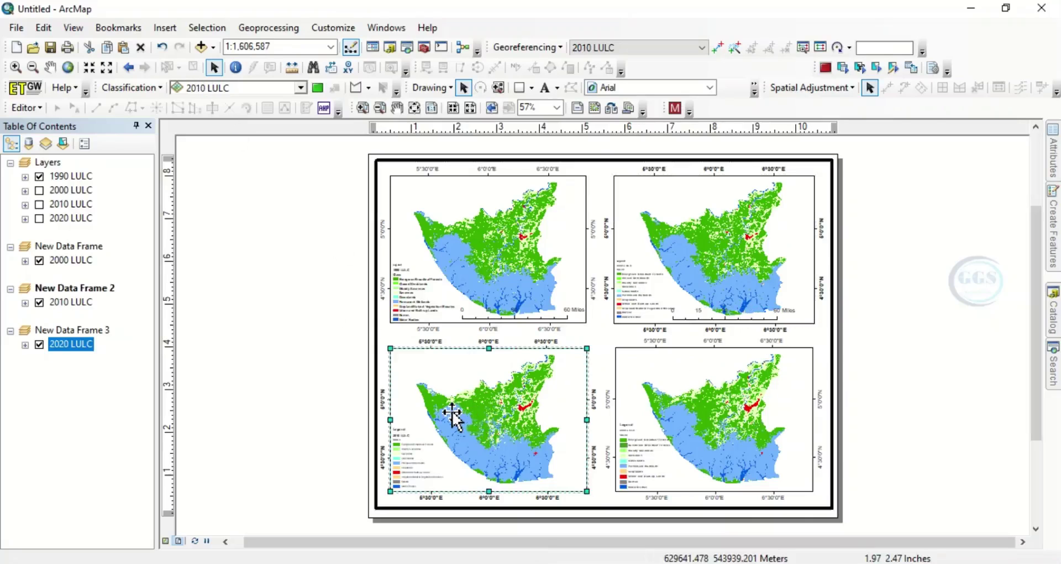
{"action": "left_click", "coordinate": [163, 33]}
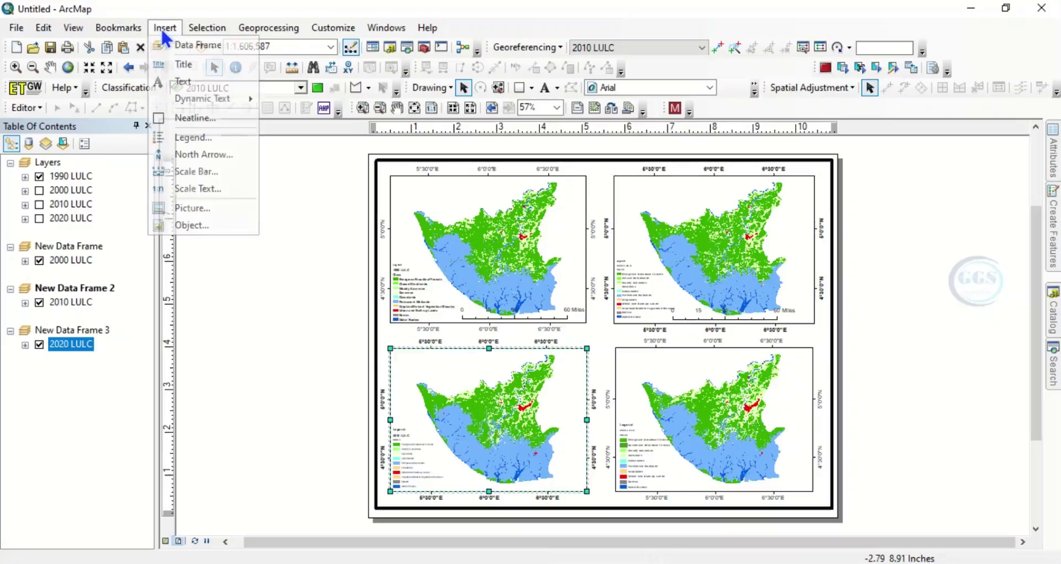
{"action": "left_click", "coordinate": [196, 172]}
{"action": "left_click", "coordinate": [115, 63]}
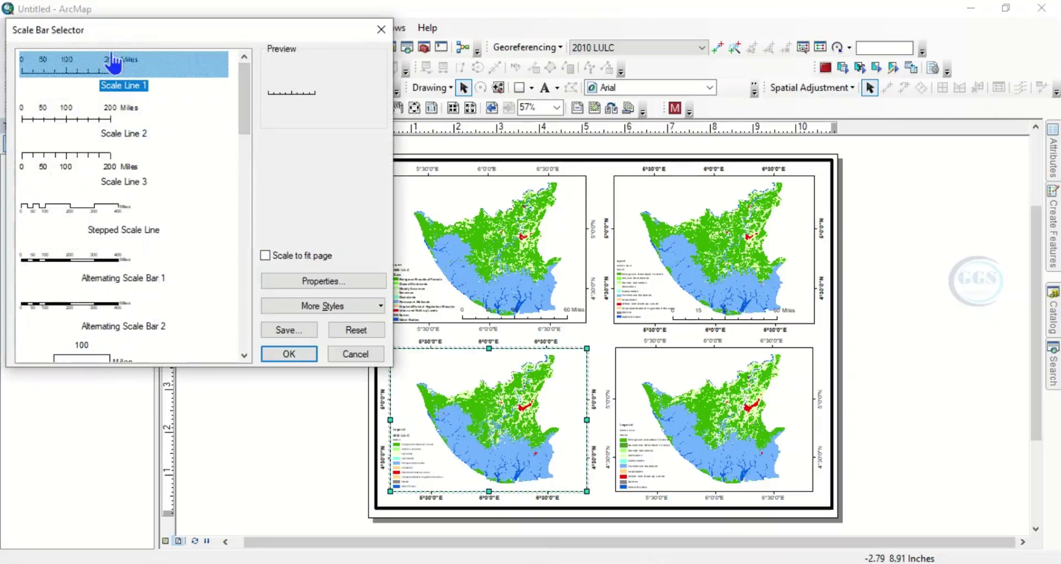
{"action": "left_click", "coordinate": [308, 356]}
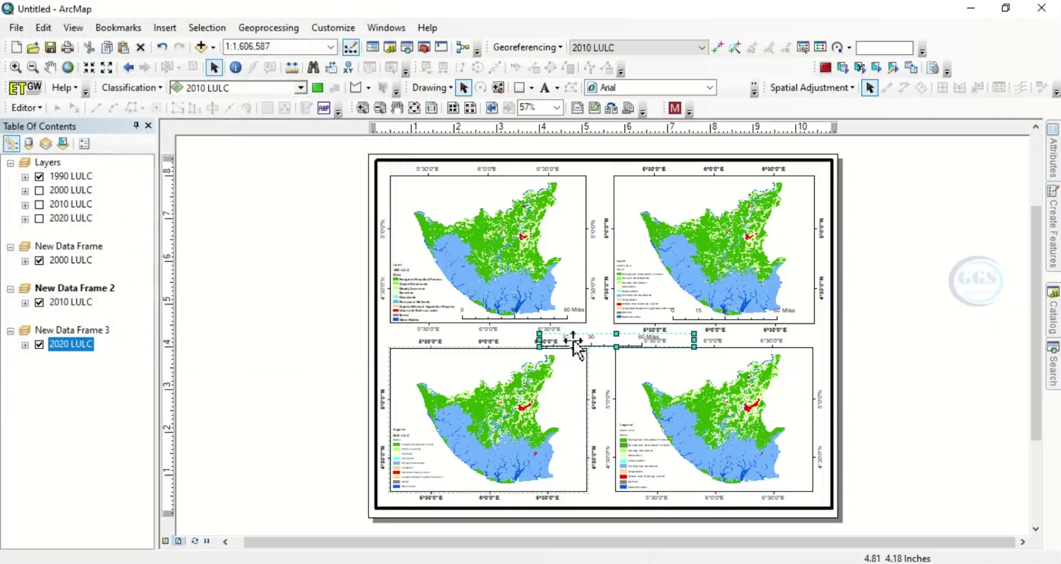
{"action": "left_click_drag", "start_coordinate": [587, 344], "coordinate": [483, 482]}
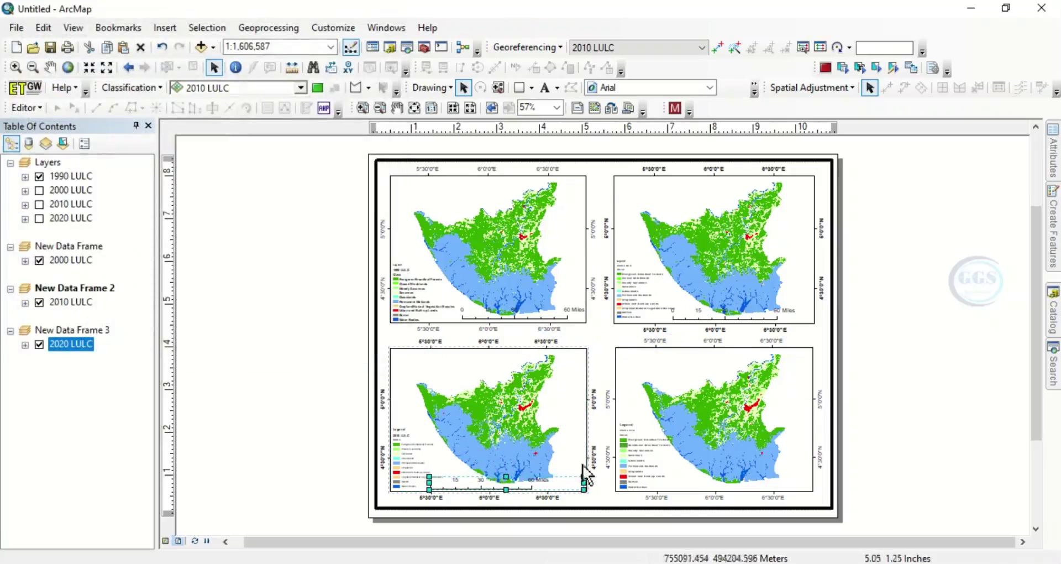
Insert a Scale Line 1 scale bar for the 2020 LULC data frame and place it along the map's lower edge
{"action": "left_click", "coordinate": [635, 415]}
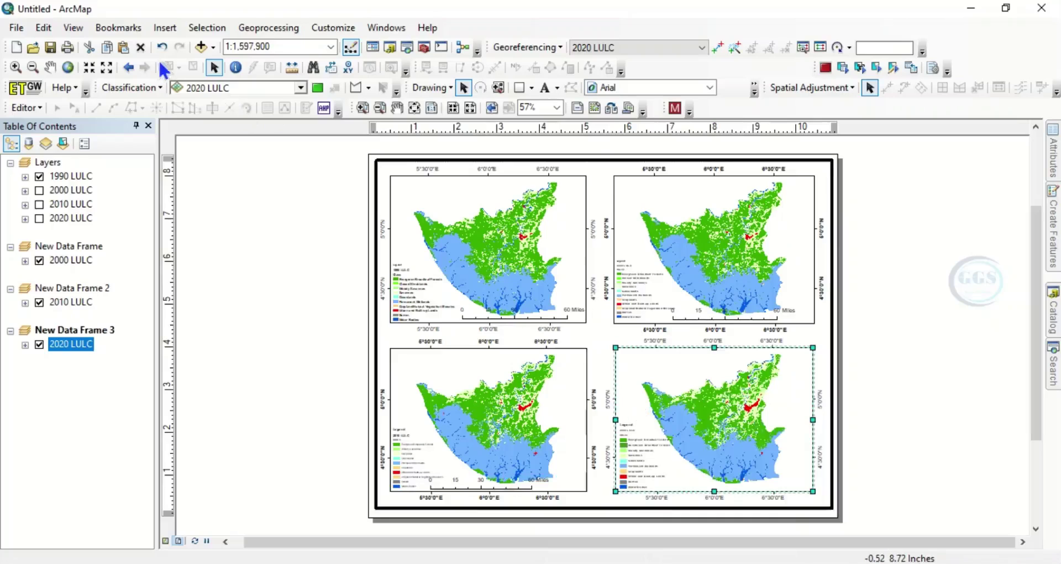
{"action": "left_click", "coordinate": [165, 27]}
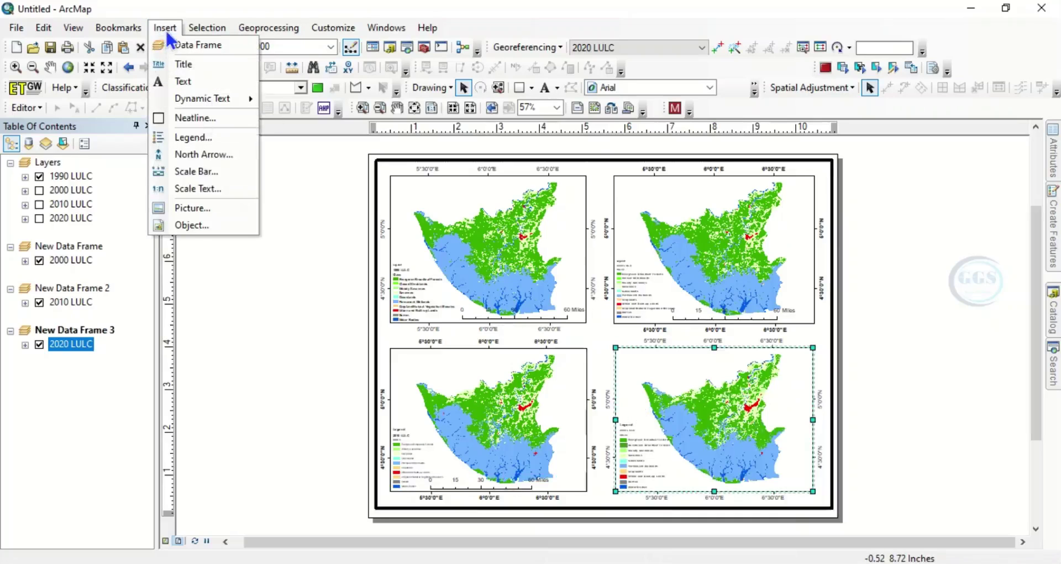
{"action": "left_click", "coordinate": [195, 174]}
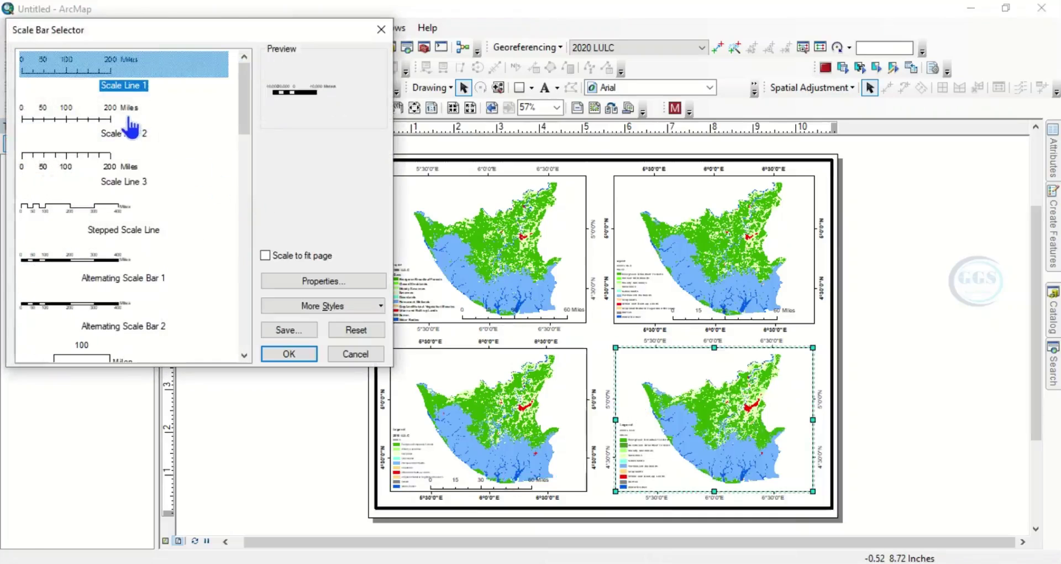
{"action": "left_click", "coordinate": [82, 76]}
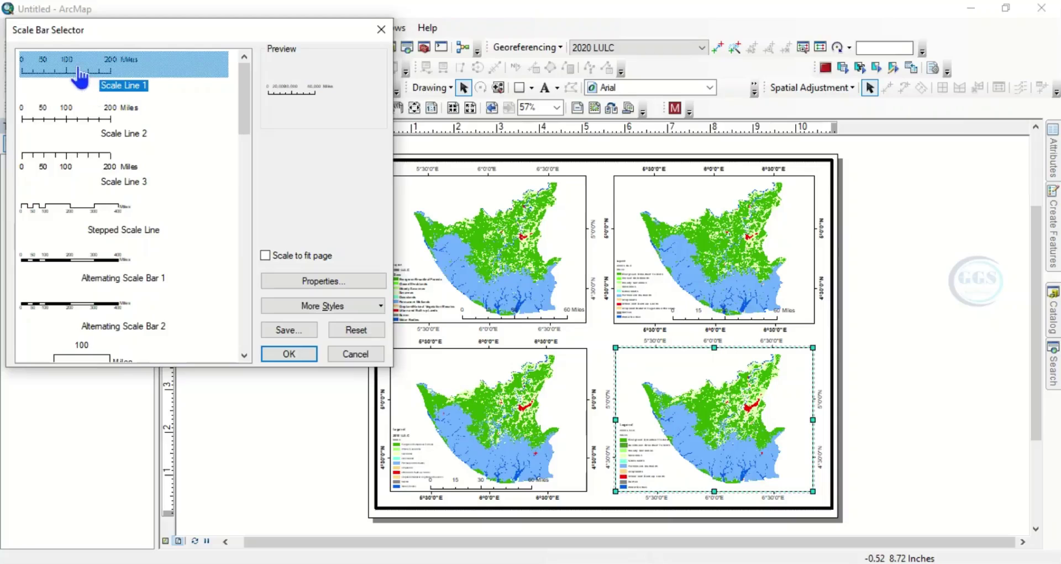
{"action": "left_click", "coordinate": [289, 354]}
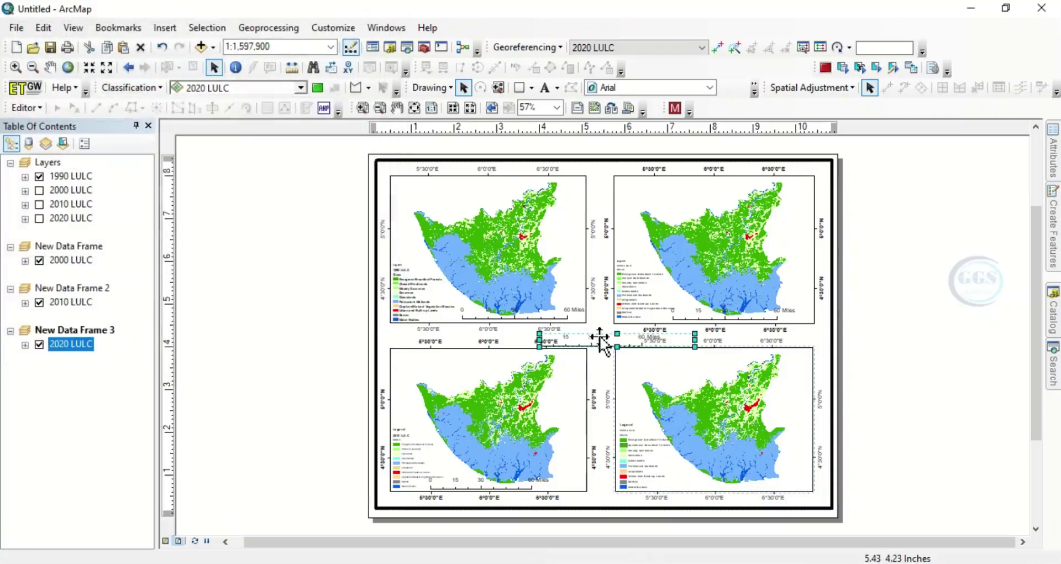
{"action": "left_click_drag", "start_coordinate": [602, 340], "coordinate": [730, 486]}
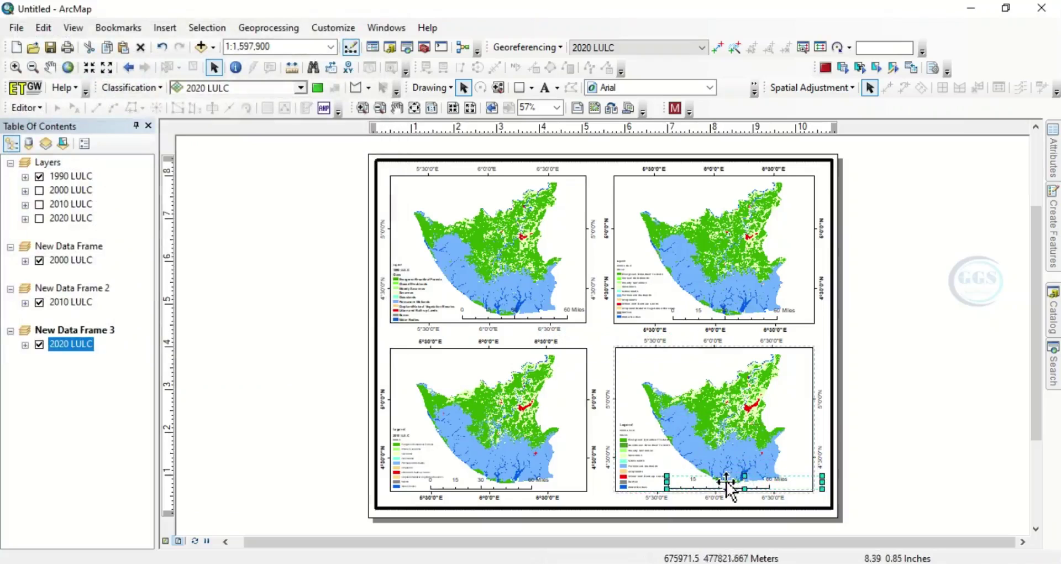
{"action": "left_click", "coordinate": [877, 342]}
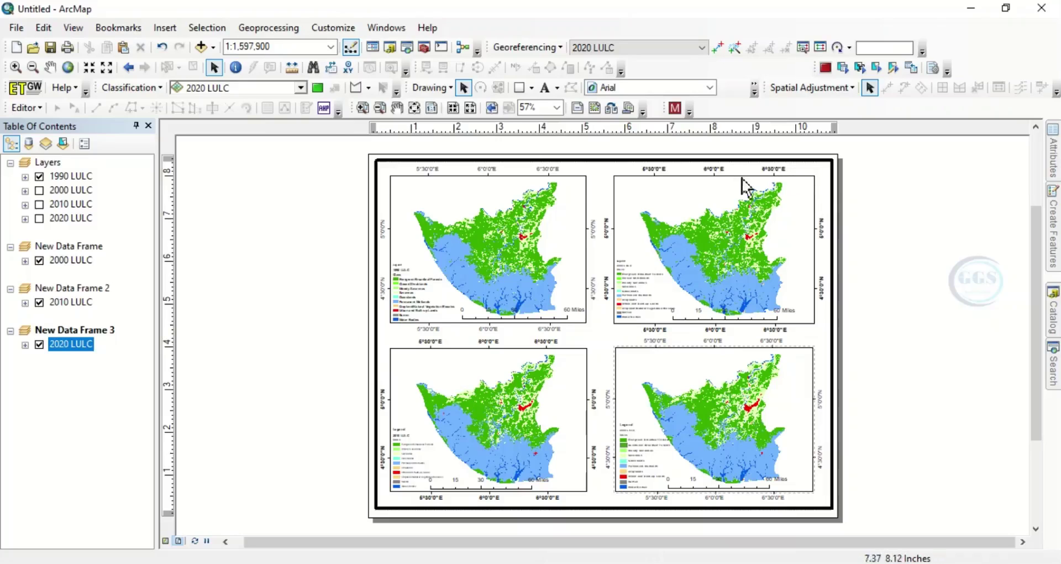
Insert an ESRI North 3 north arrow and place it in the page's upper-right corner, inside the border
{"action": "left_click", "coordinate": [165, 28]}
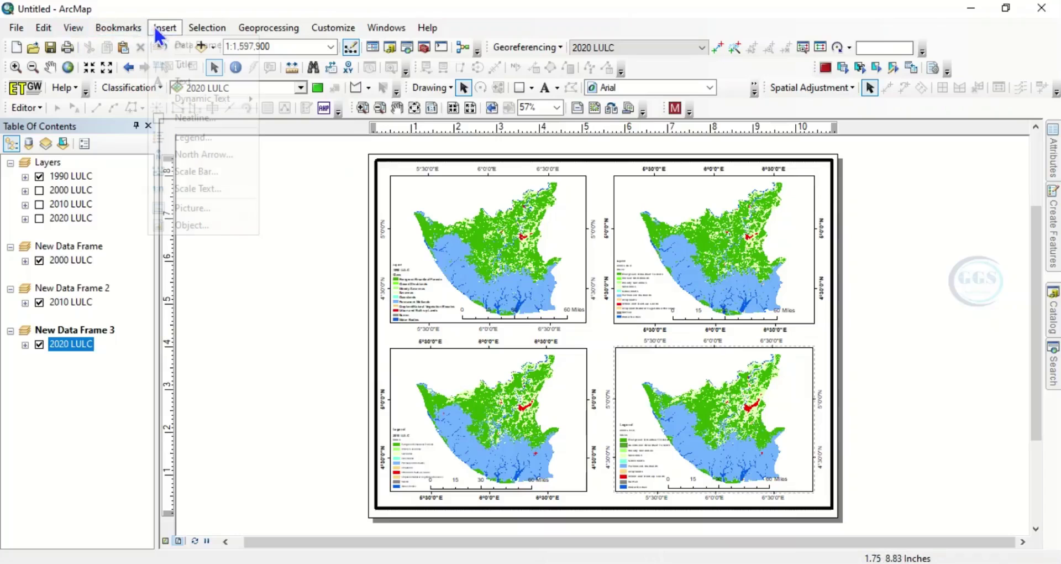
{"action": "left_click", "coordinate": [191, 154]}
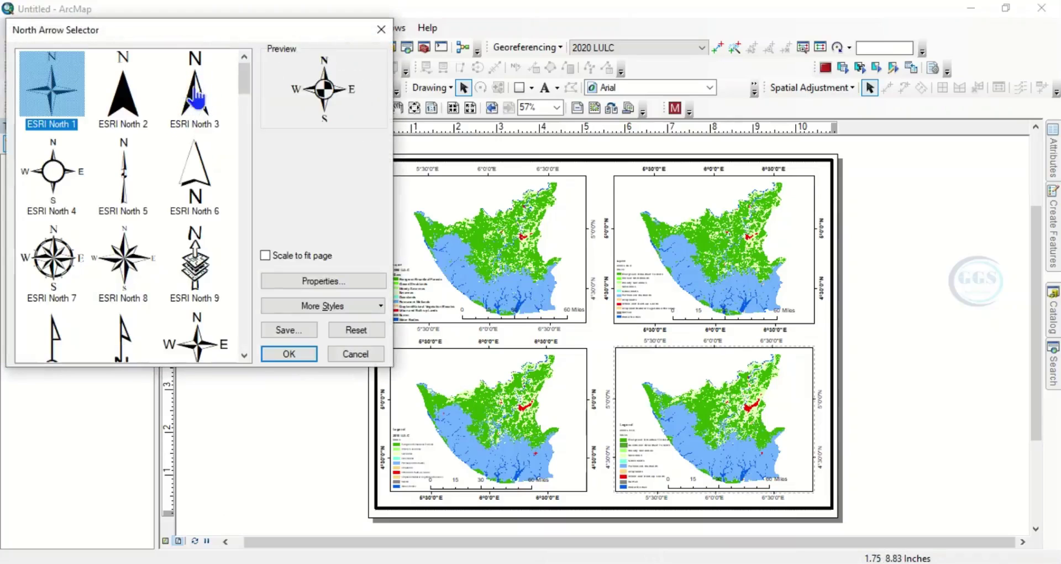
{"action": "left_click", "coordinate": [190, 99]}
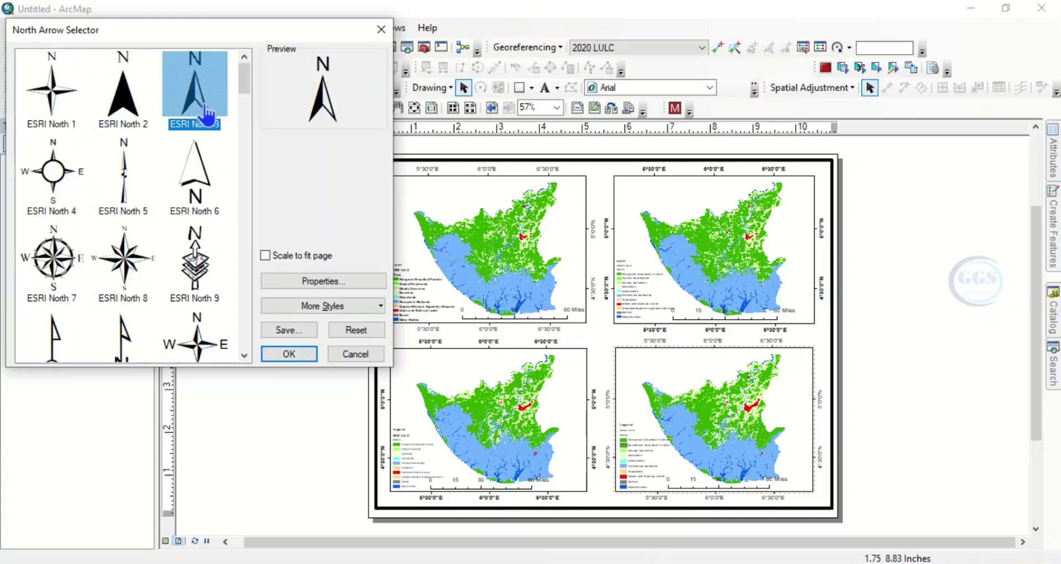
{"action": "left_click", "coordinate": [278, 355]}
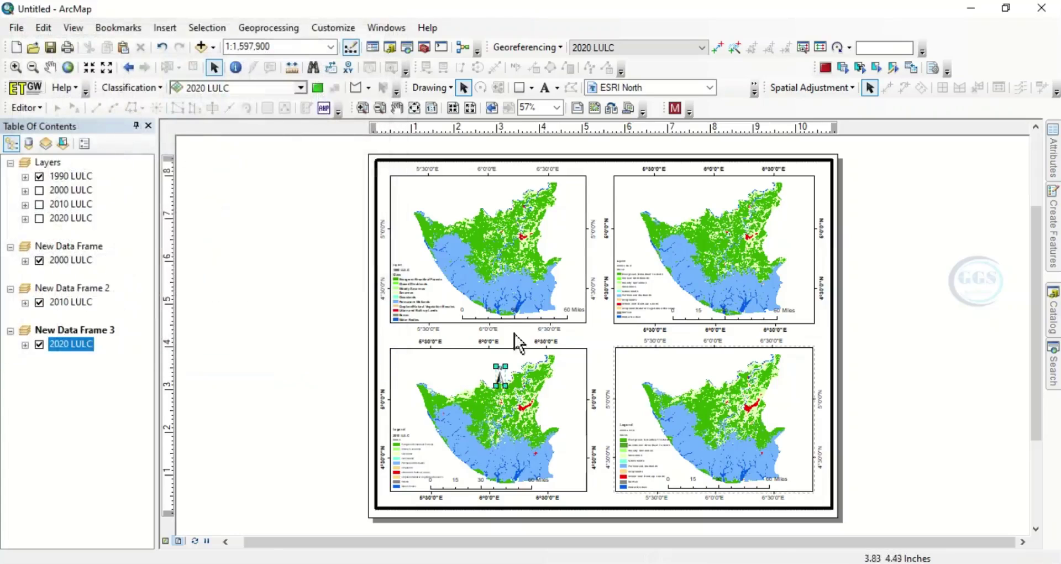
{"action": "left_click_drag", "start_coordinate": [502, 380], "coordinate": [824, 172]}
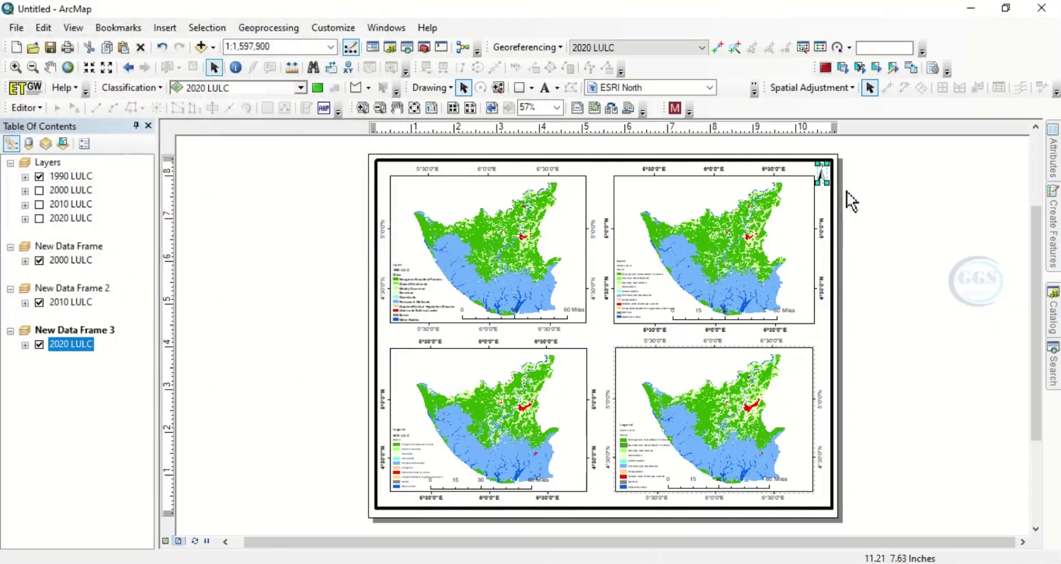
{"action": "left_click", "coordinate": [891, 201]}
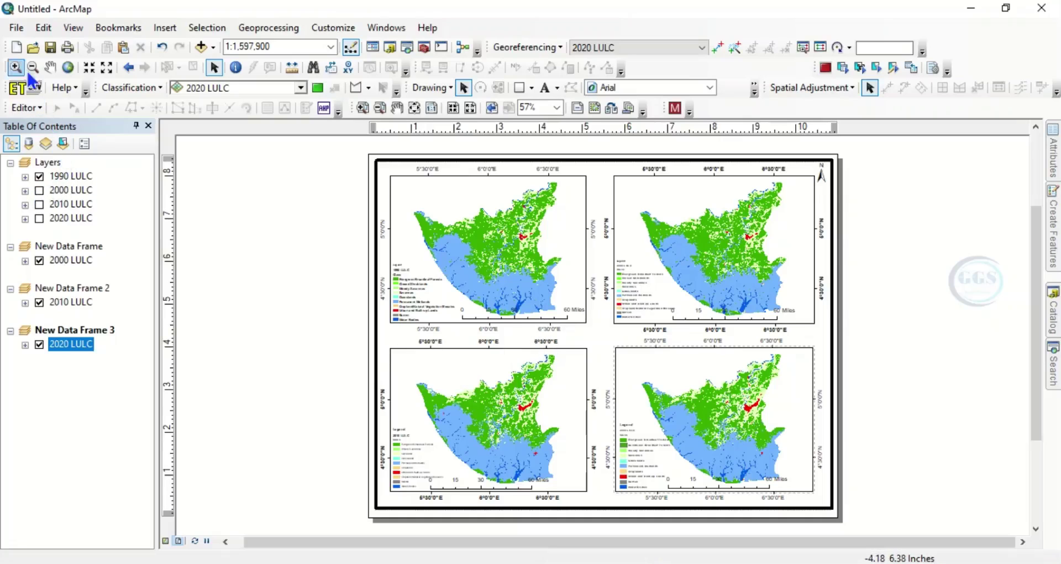
Export the page layout at 400 dpi as a PNG named Example map in the EXERCISE folder
{"action": "left_click", "coordinate": [16, 28]}
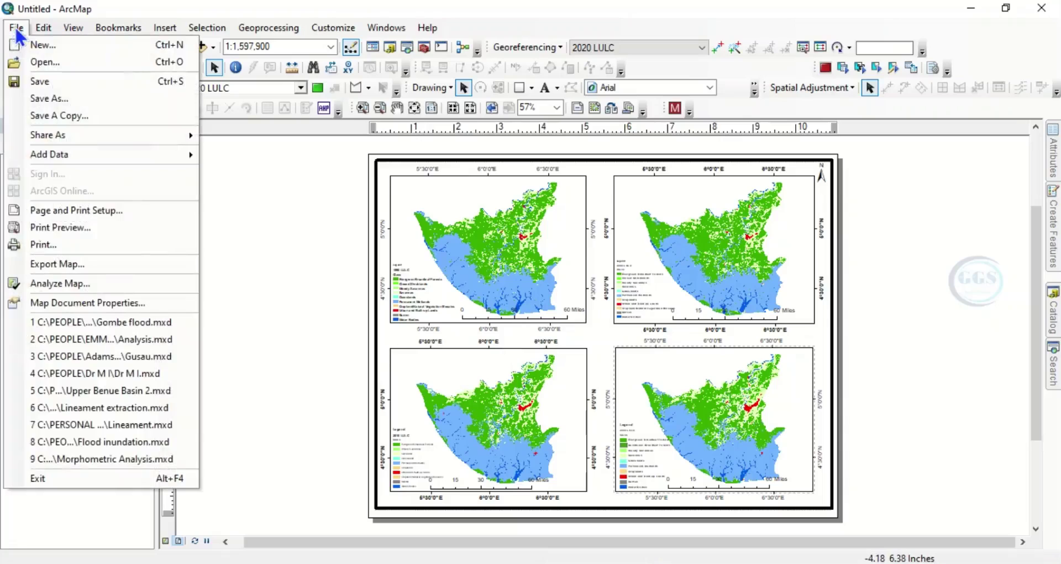
{"action": "left_click", "coordinate": [49, 263]}
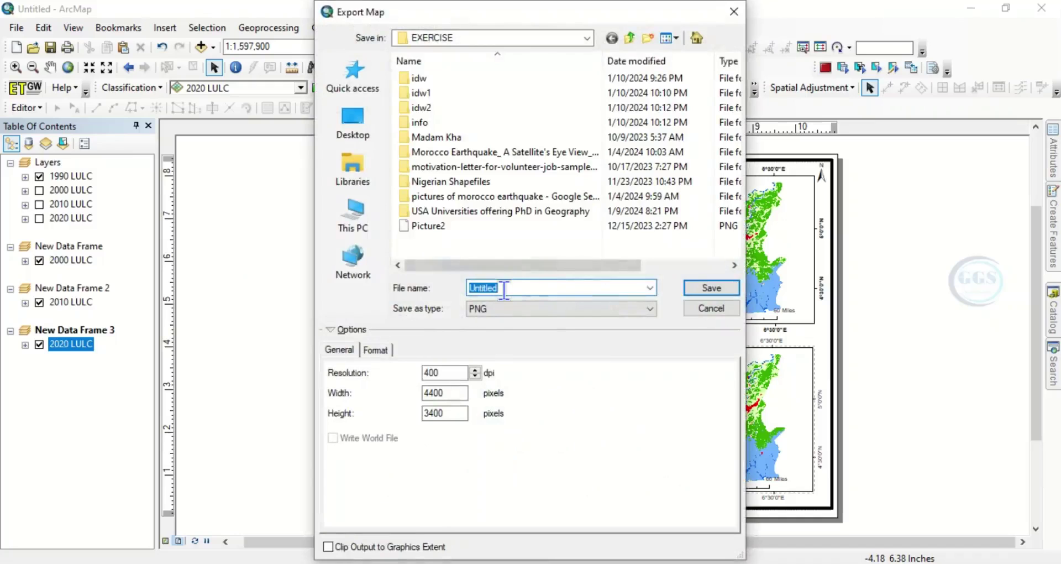
{"action": "type", "text": "E"}
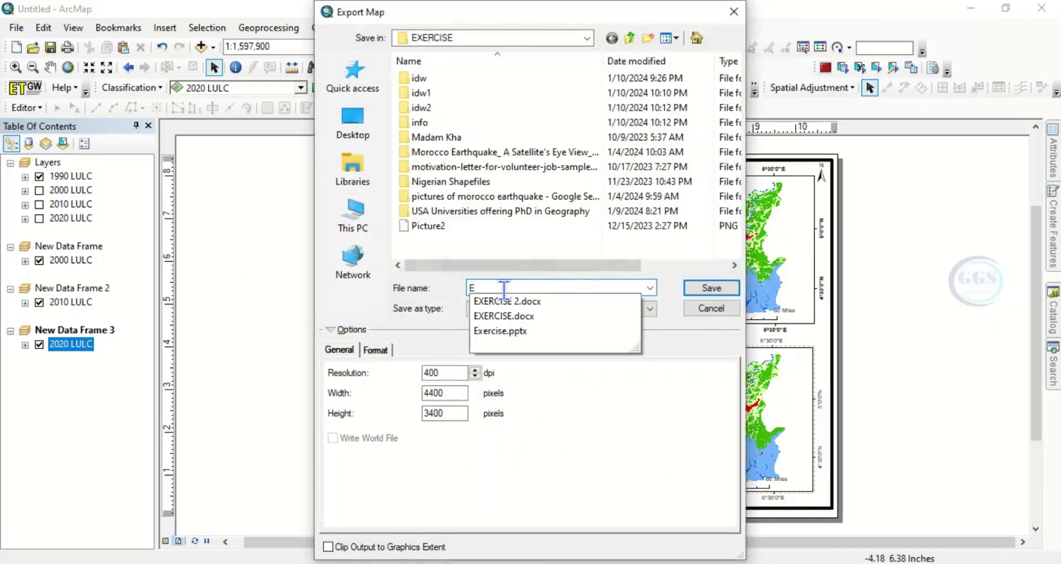
{"action": "type", "text": "xample map"}
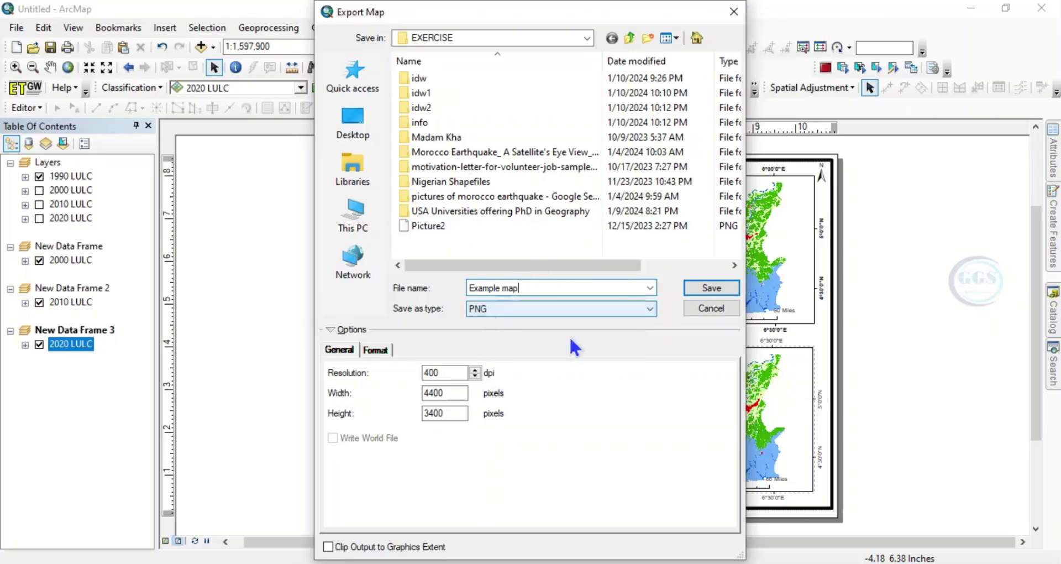
{"action": "left_click", "coordinate": [712, 288]}
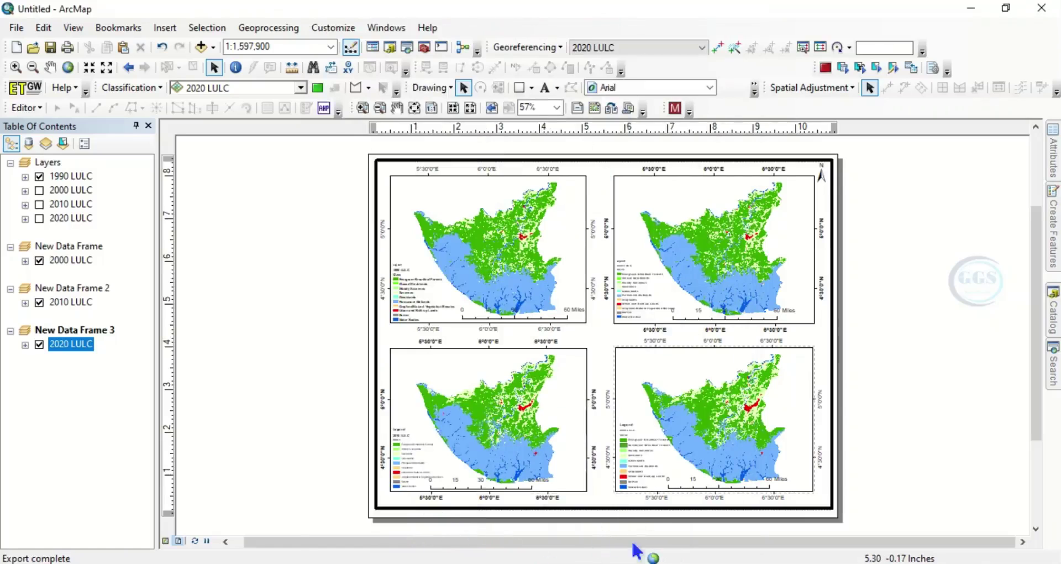
Switch to File Explorer, open the exported Example map image from the EXERCISE folder and examine its legends, grids and scale bars up close
{"action": "key", "text": "alt+Tab"}
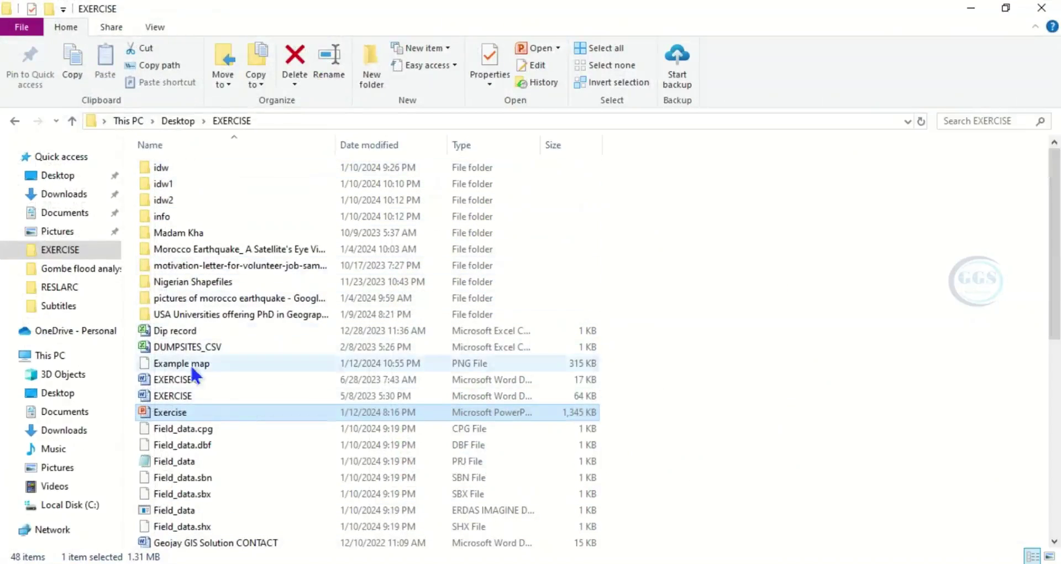
{"action": "scroll", "coordinate": [188, 410], "scroll_direction": "down", "scroll_amount": 2}
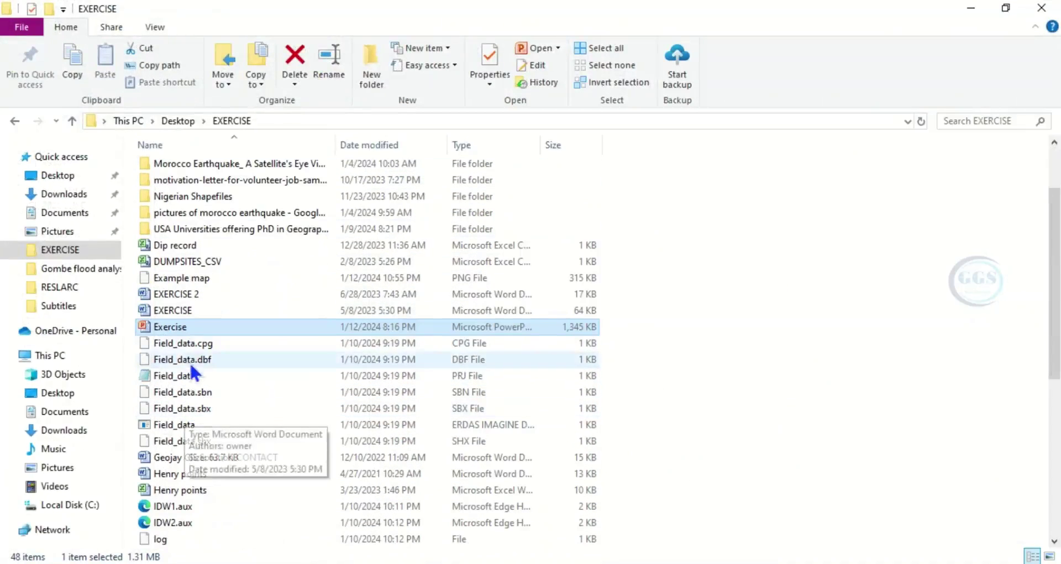
{"action": "left_click", "coordinate": [177, 277]}
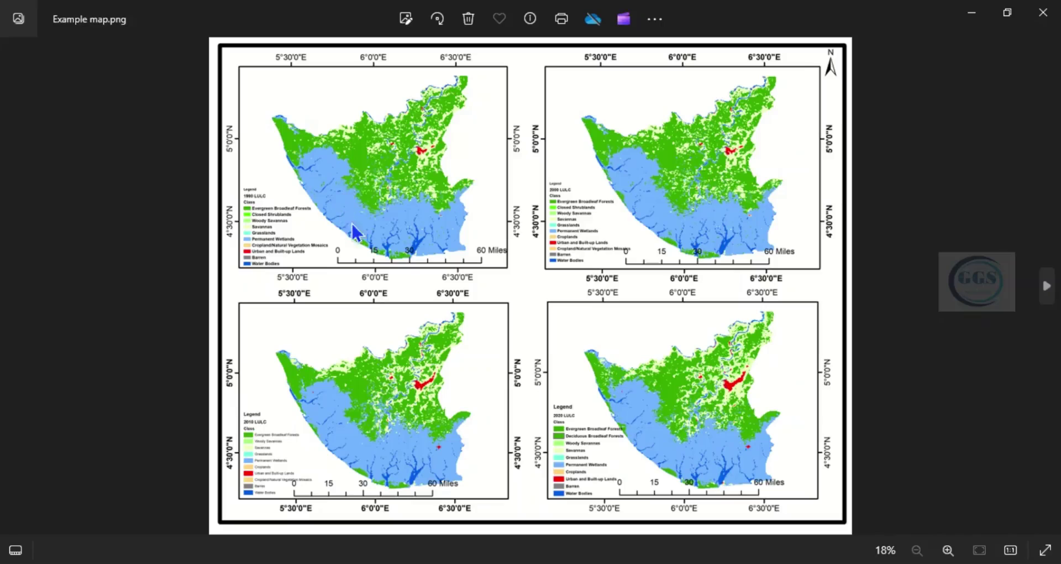
{"action": "scroll", "coordinate": [412, 269], "scroll_direction": "up", "scroll_amount": 3}
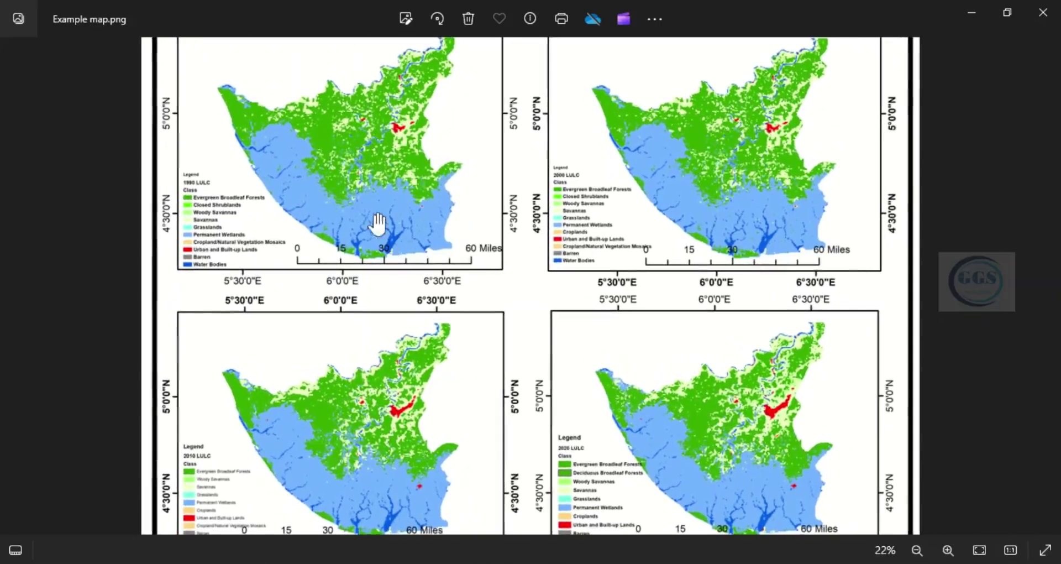
{"action": "scroll", "coordinate": [228, 199], "scroll_direction": "up", "scroll_amount": 1}
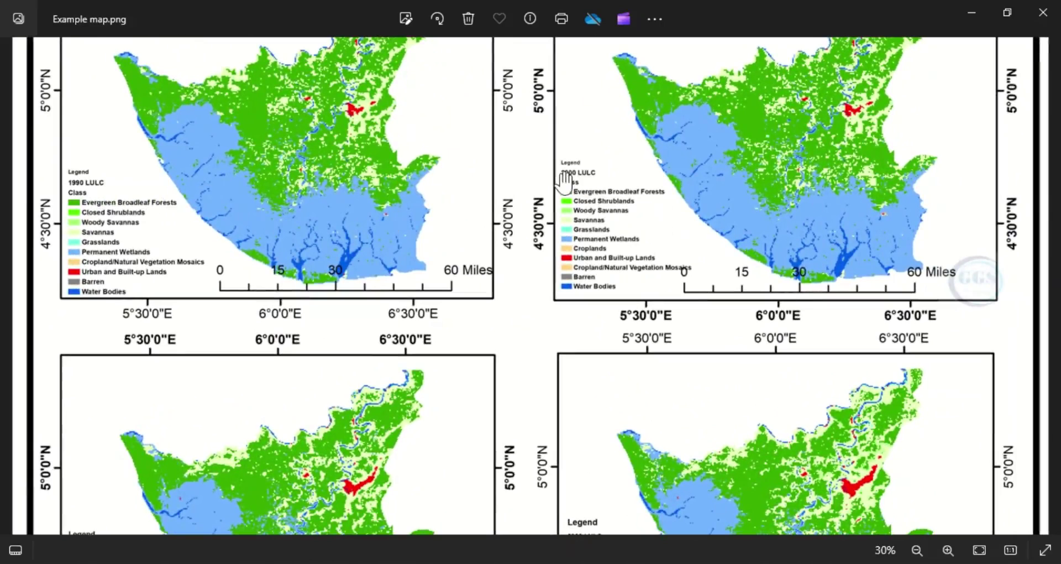
{"action": "left_click_drag", "start_coordinate": [420, 353], "coordinate": [437, 107]}
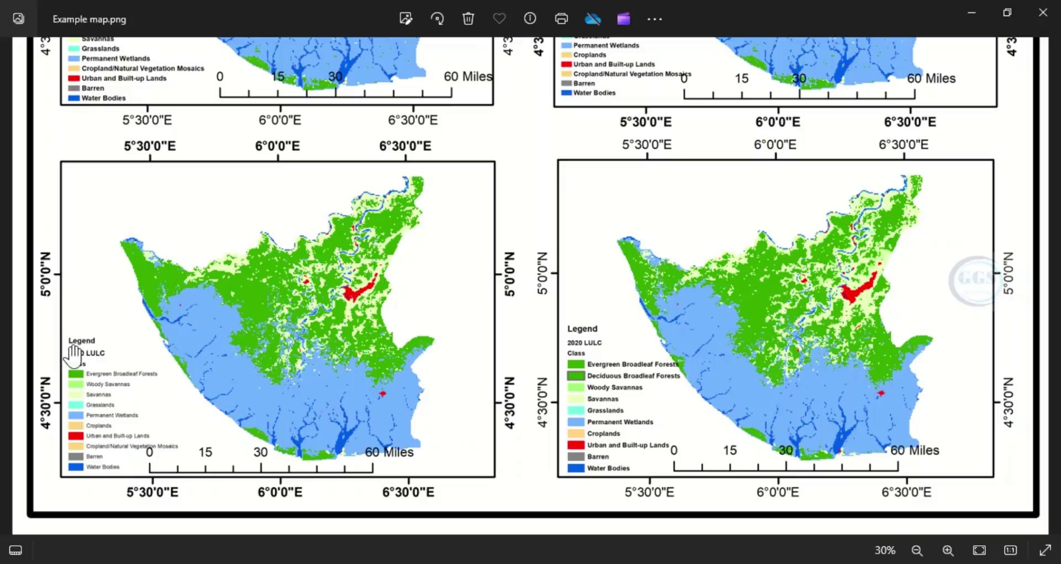